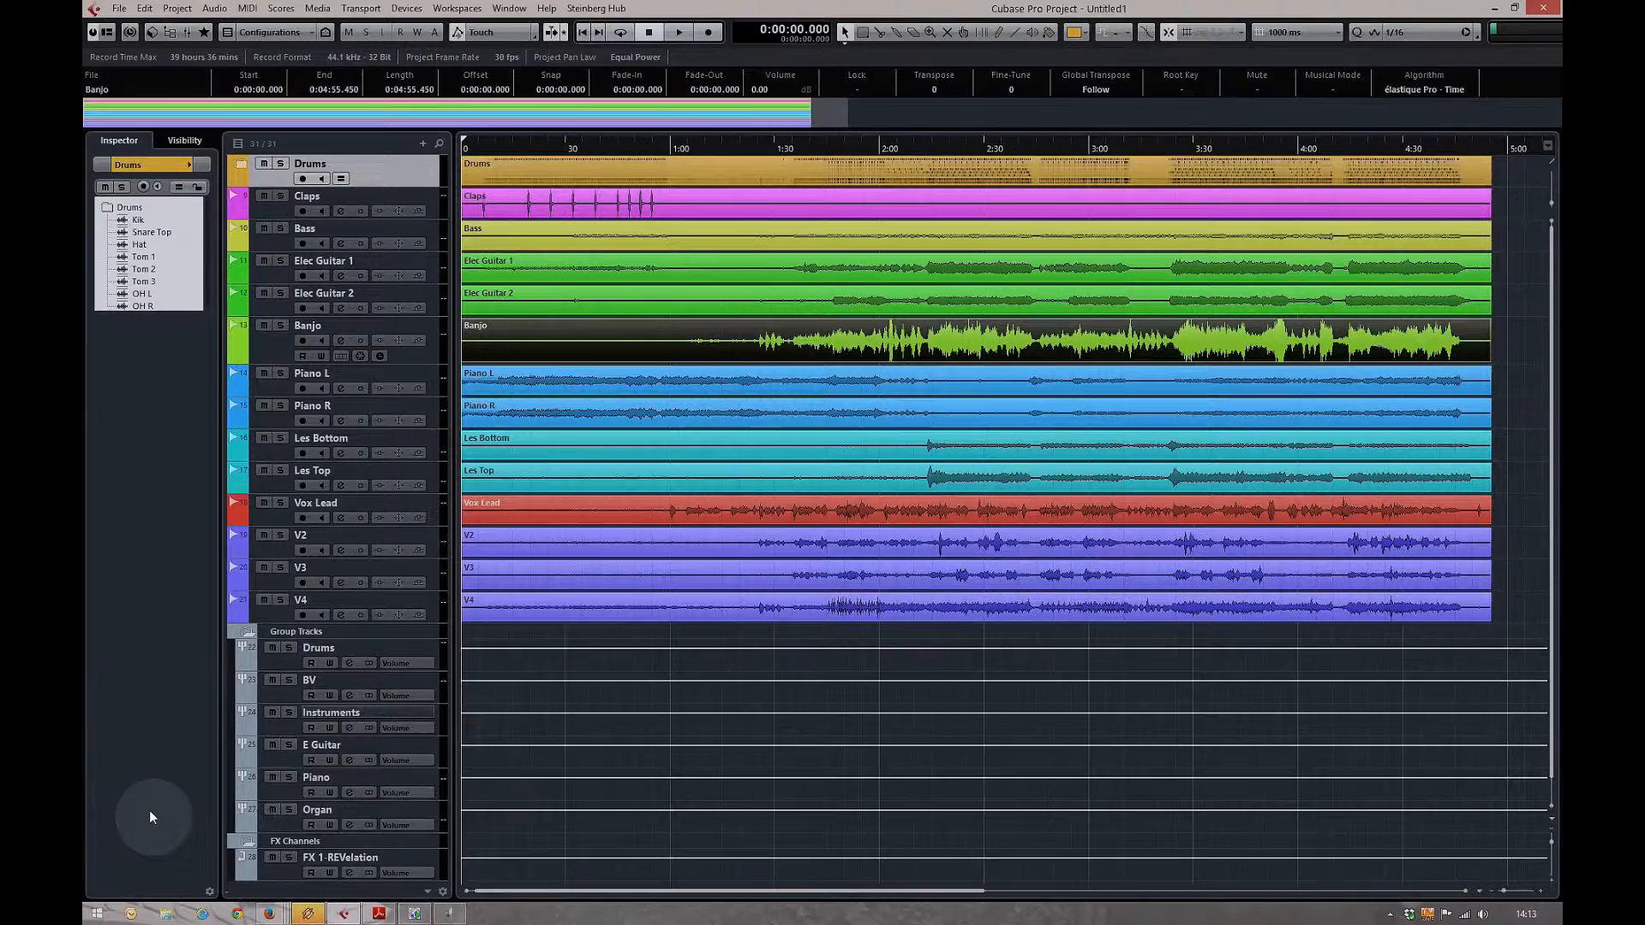
Expand and collapse the Drums folder track, then bring up the MixConsole with F3
click(231, 176)
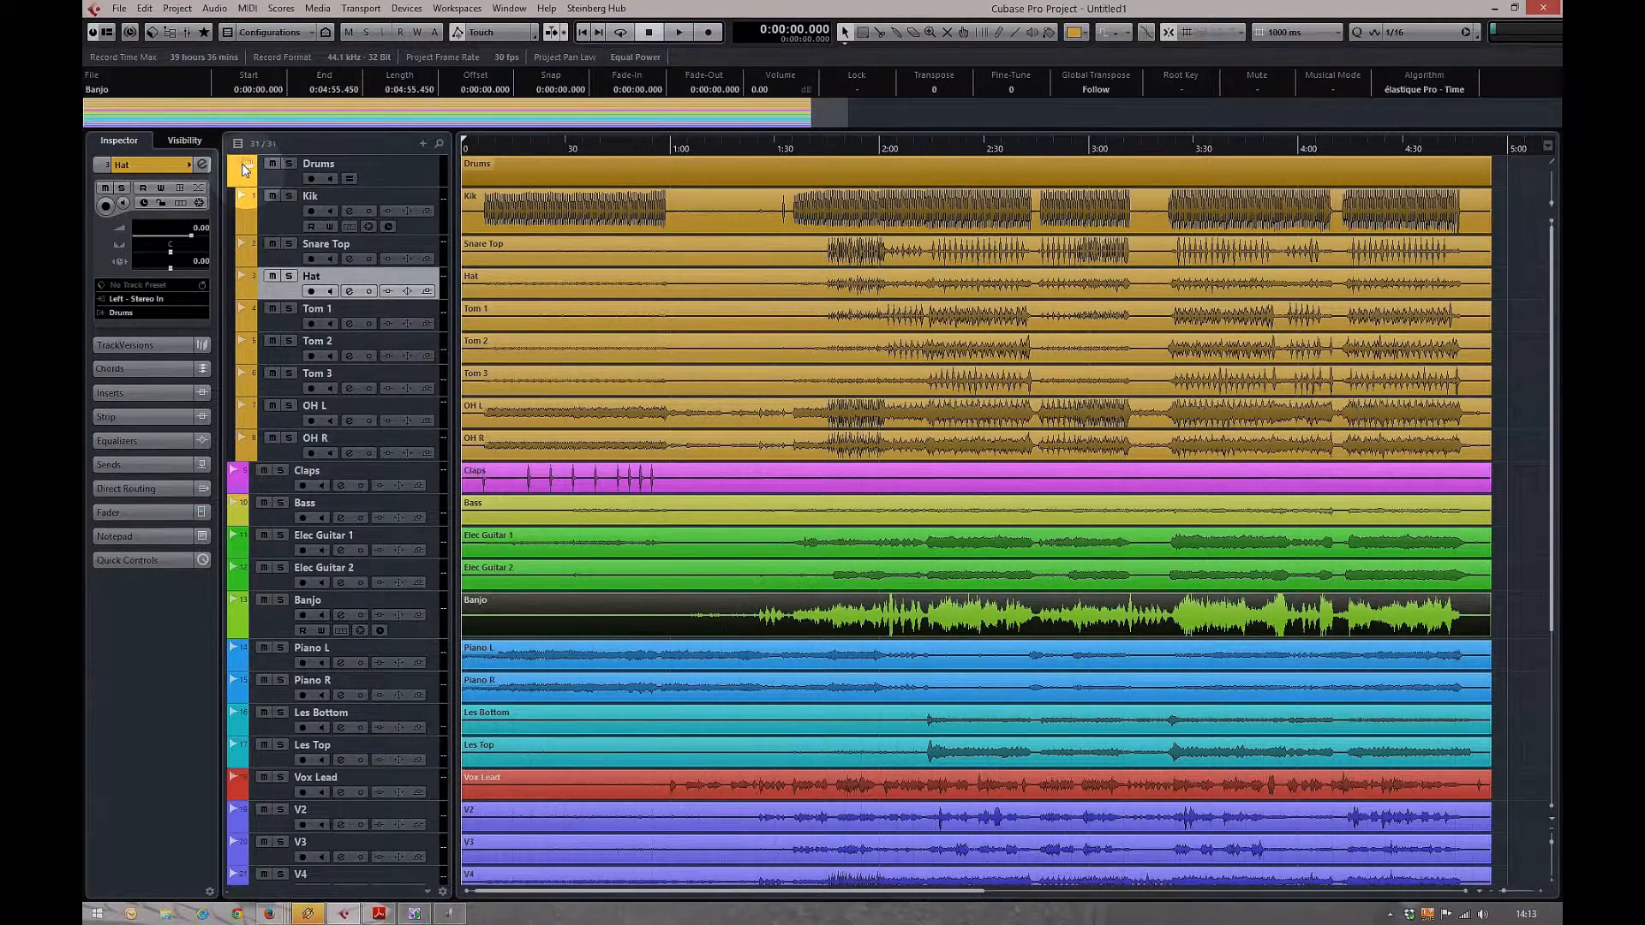
click(243, 169)
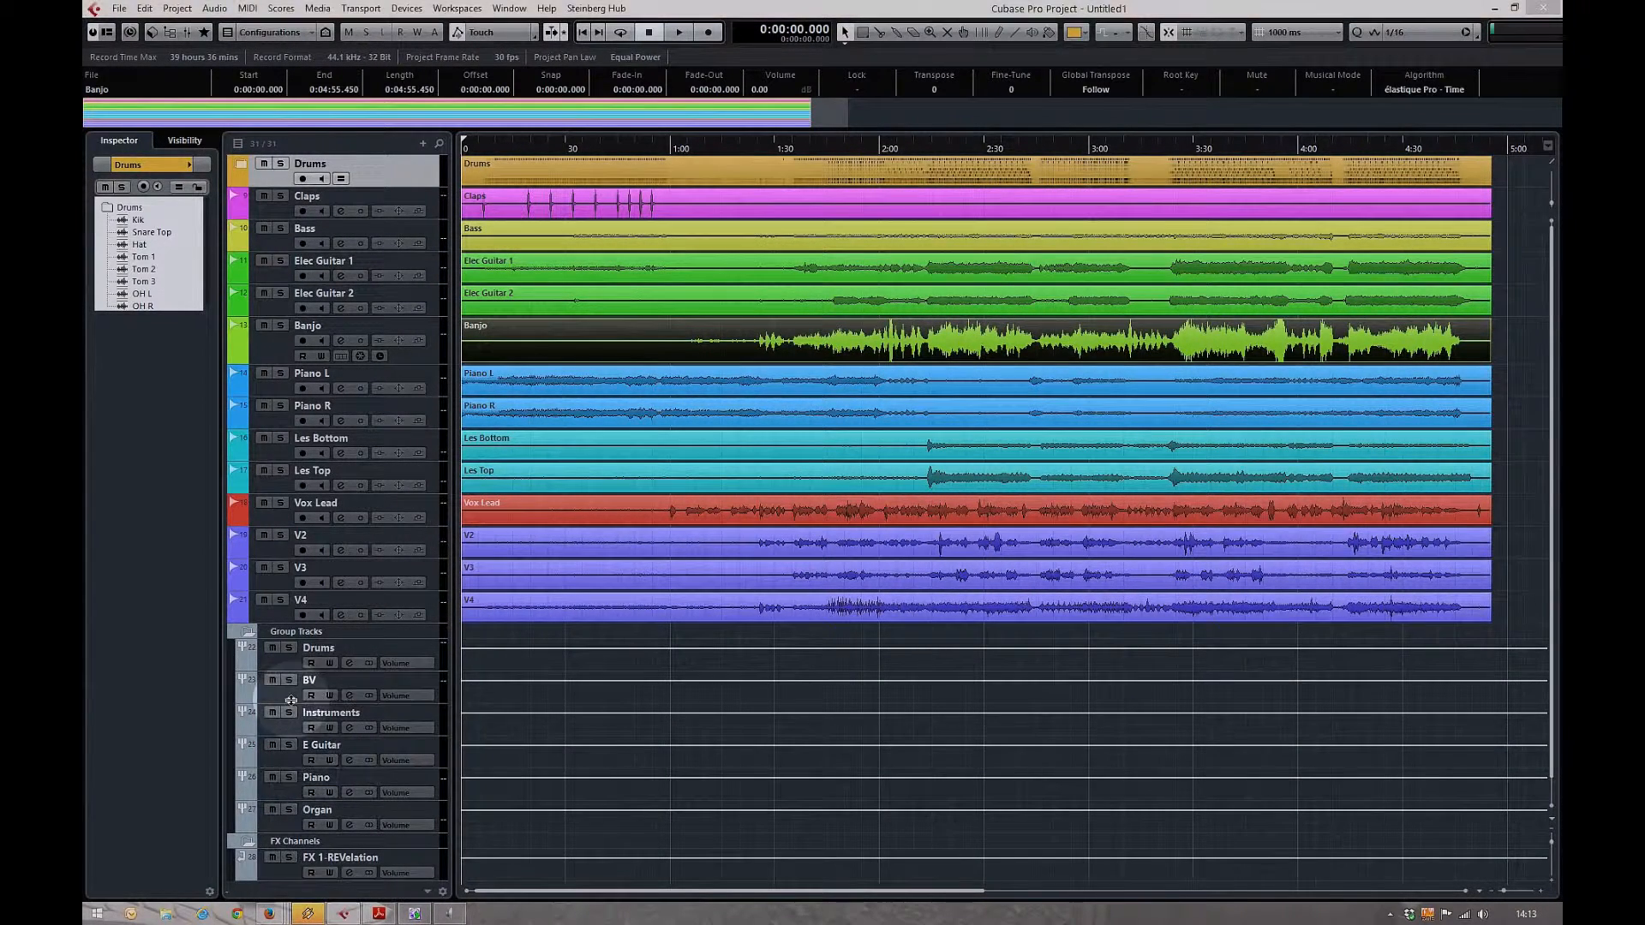
key(F3)
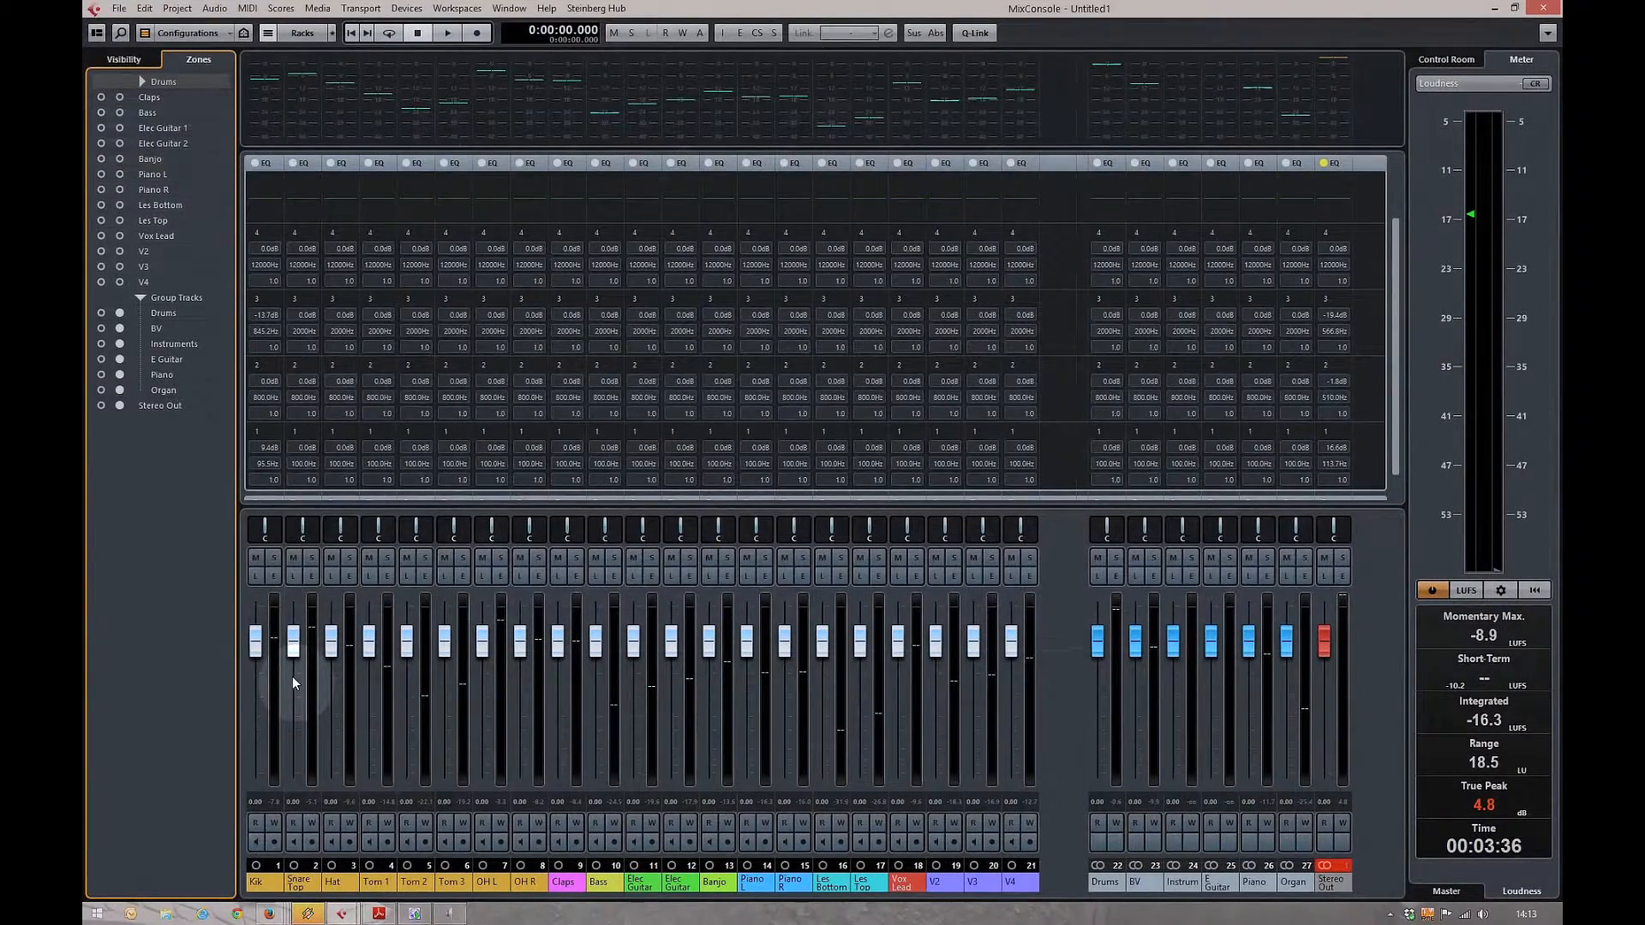
Switch the mixer rack from EQ to routing, inserts and sends, and reset the Stereo Out peak reading
click(304, 163)
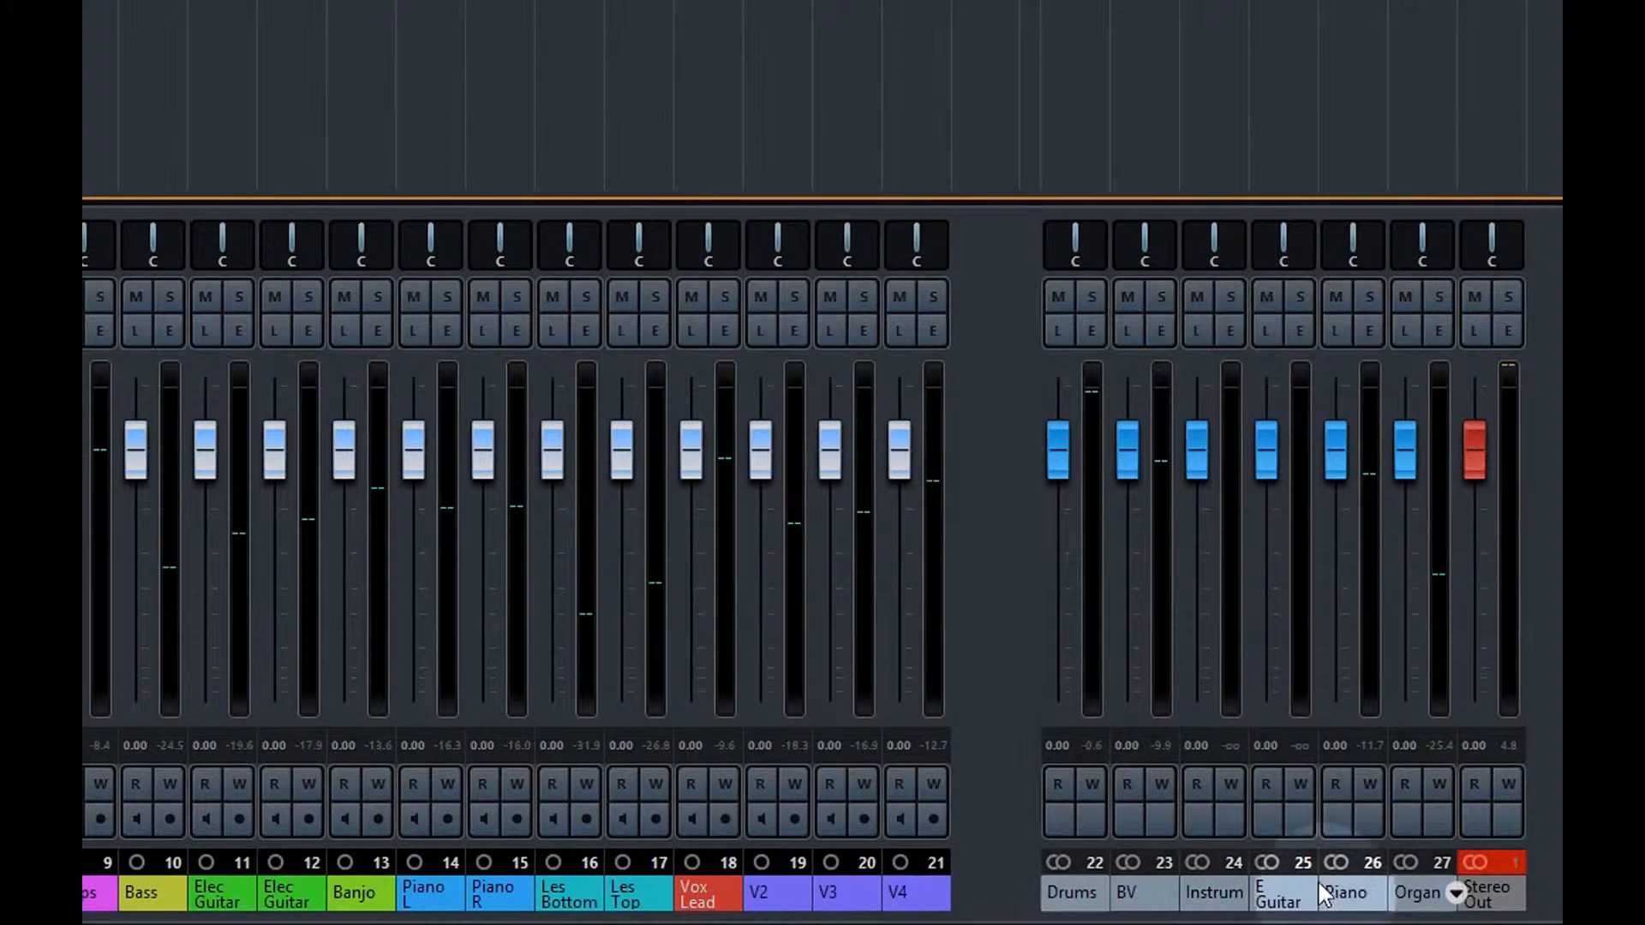
click(1488, 860)
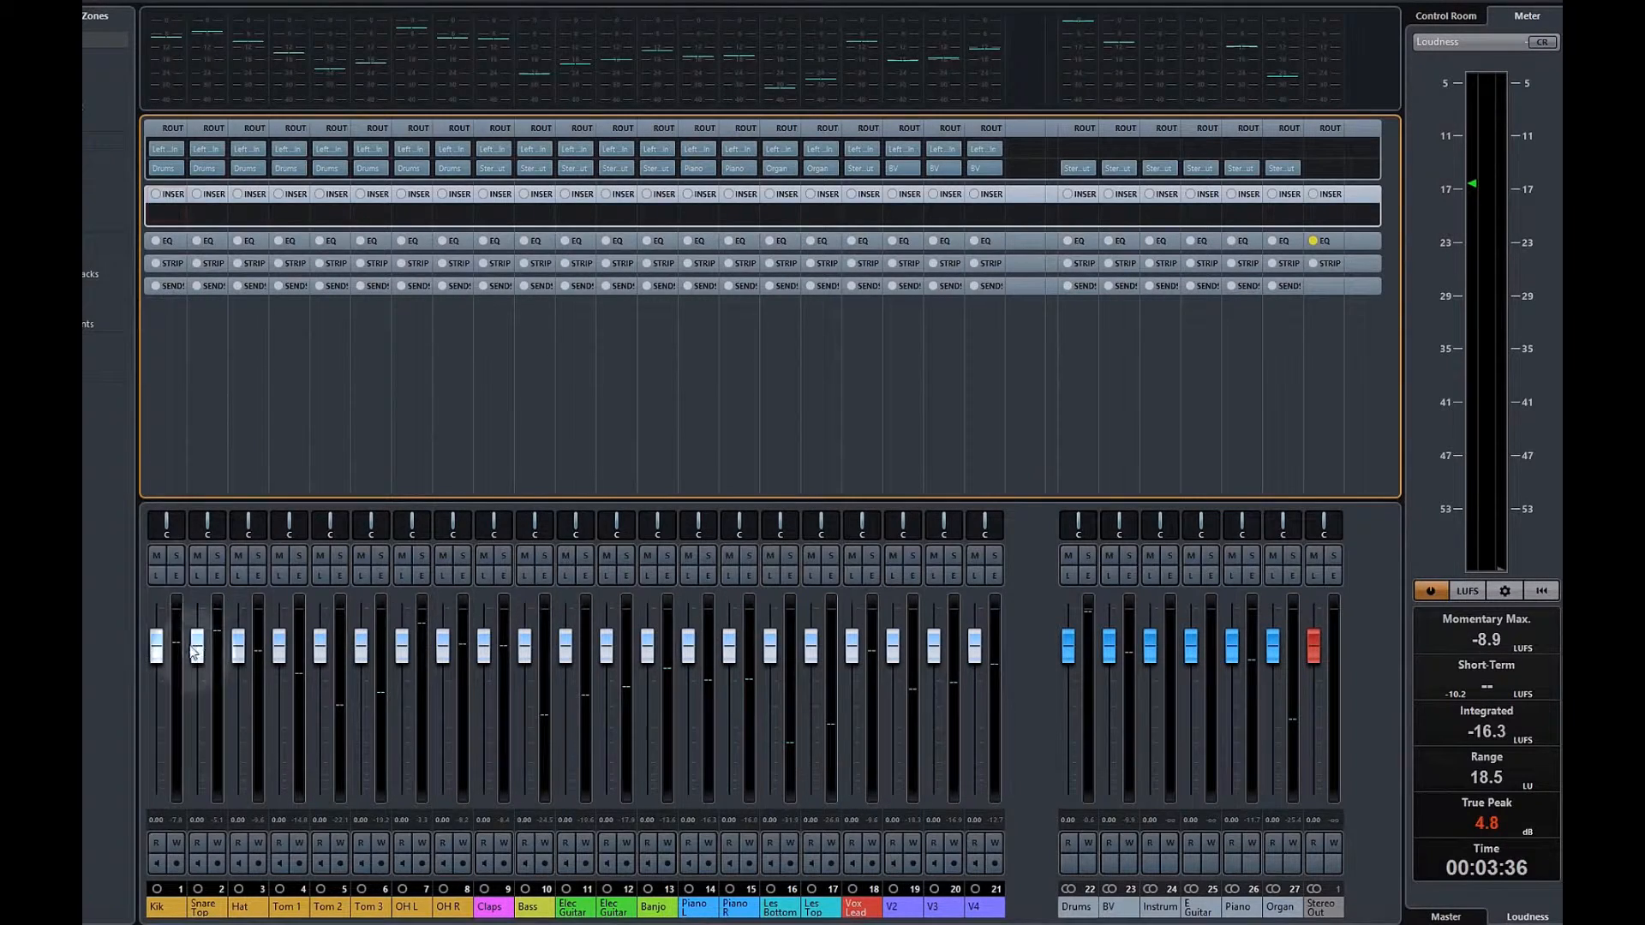
Load Slate Digital 64 Virtual Tape Machines as the first insert on channels Kik through V4
click(161, 795)
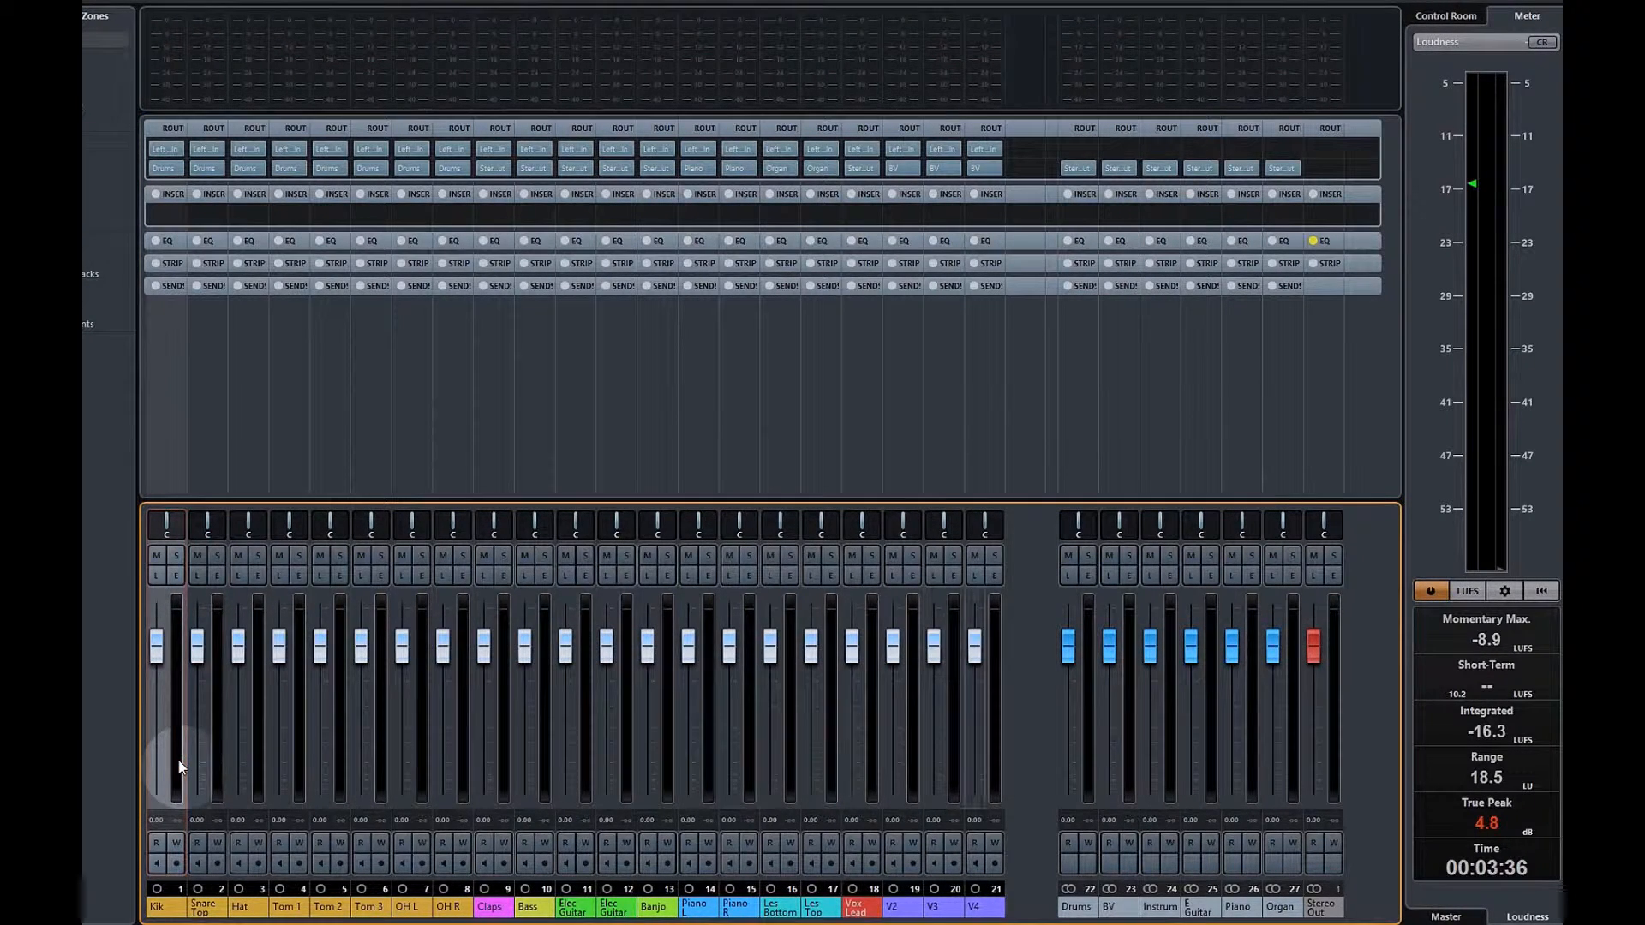
shift+click(958, 758)
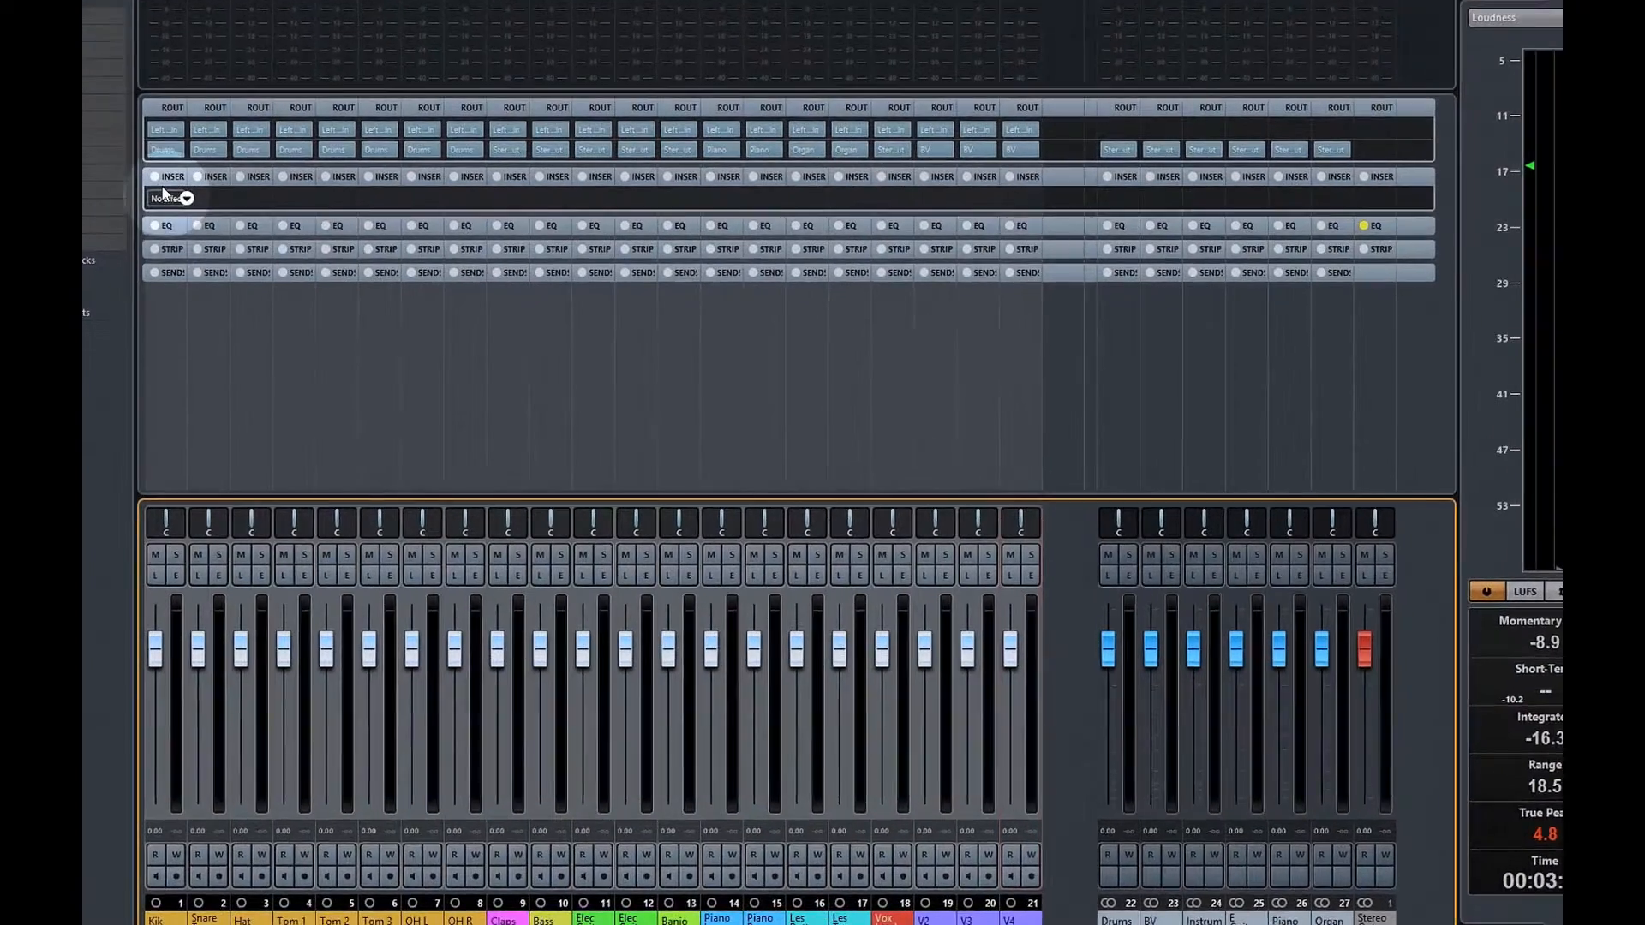
click(183, 213)
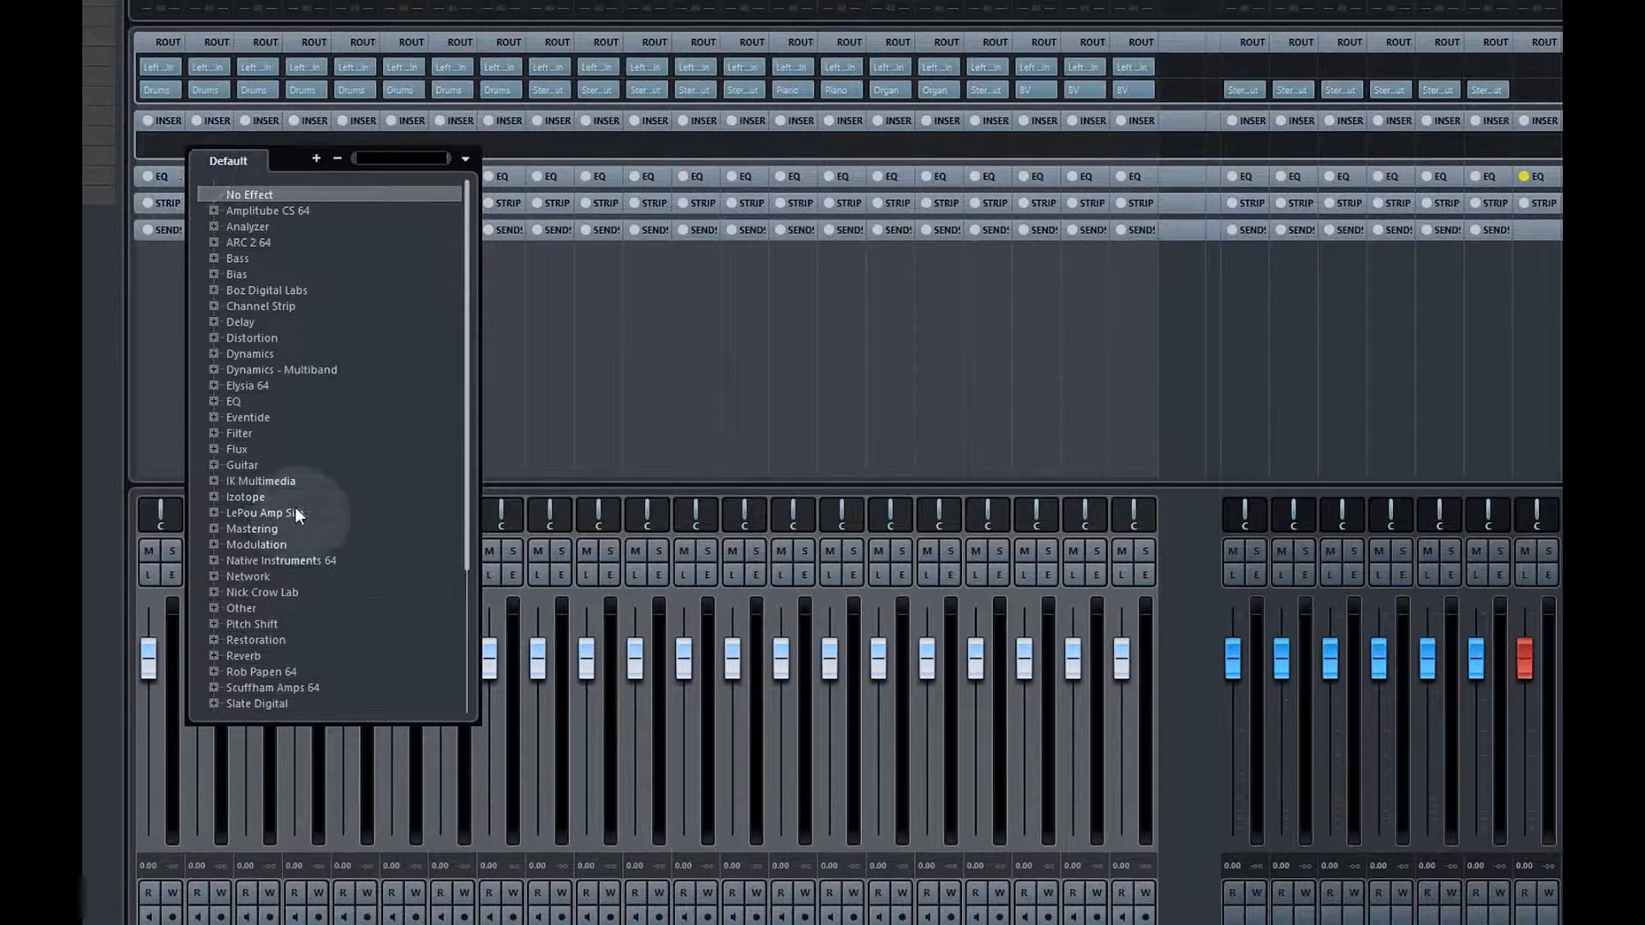
scroll(413, 583, down, 1)
scroll(437, 568, down, 2)
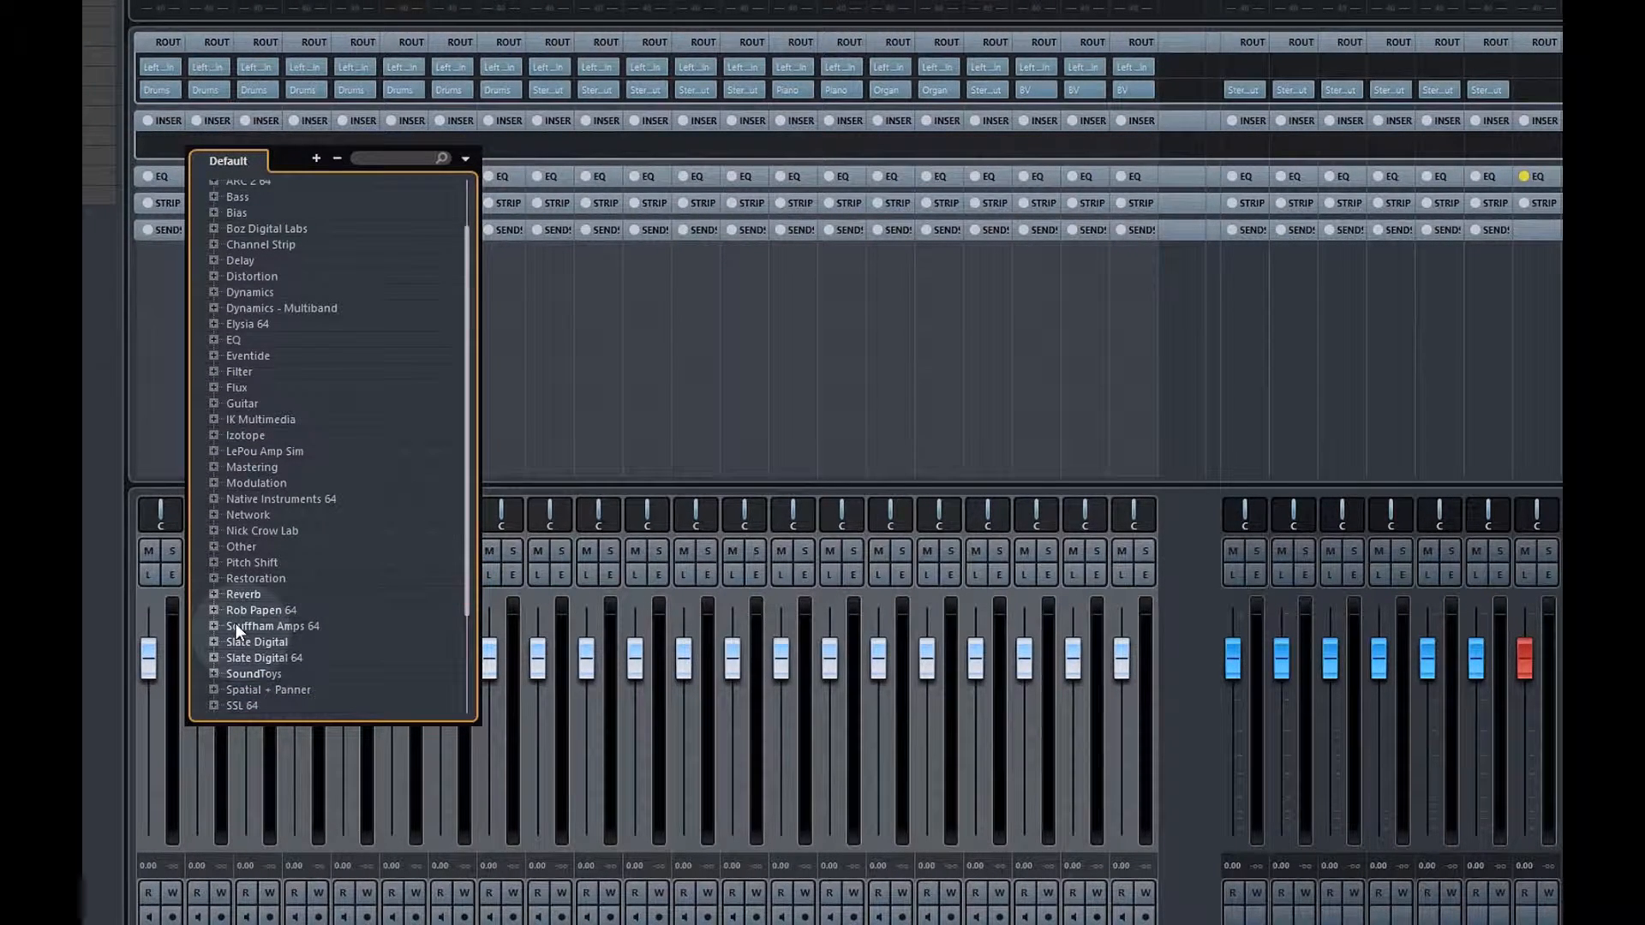
click(229, 656)
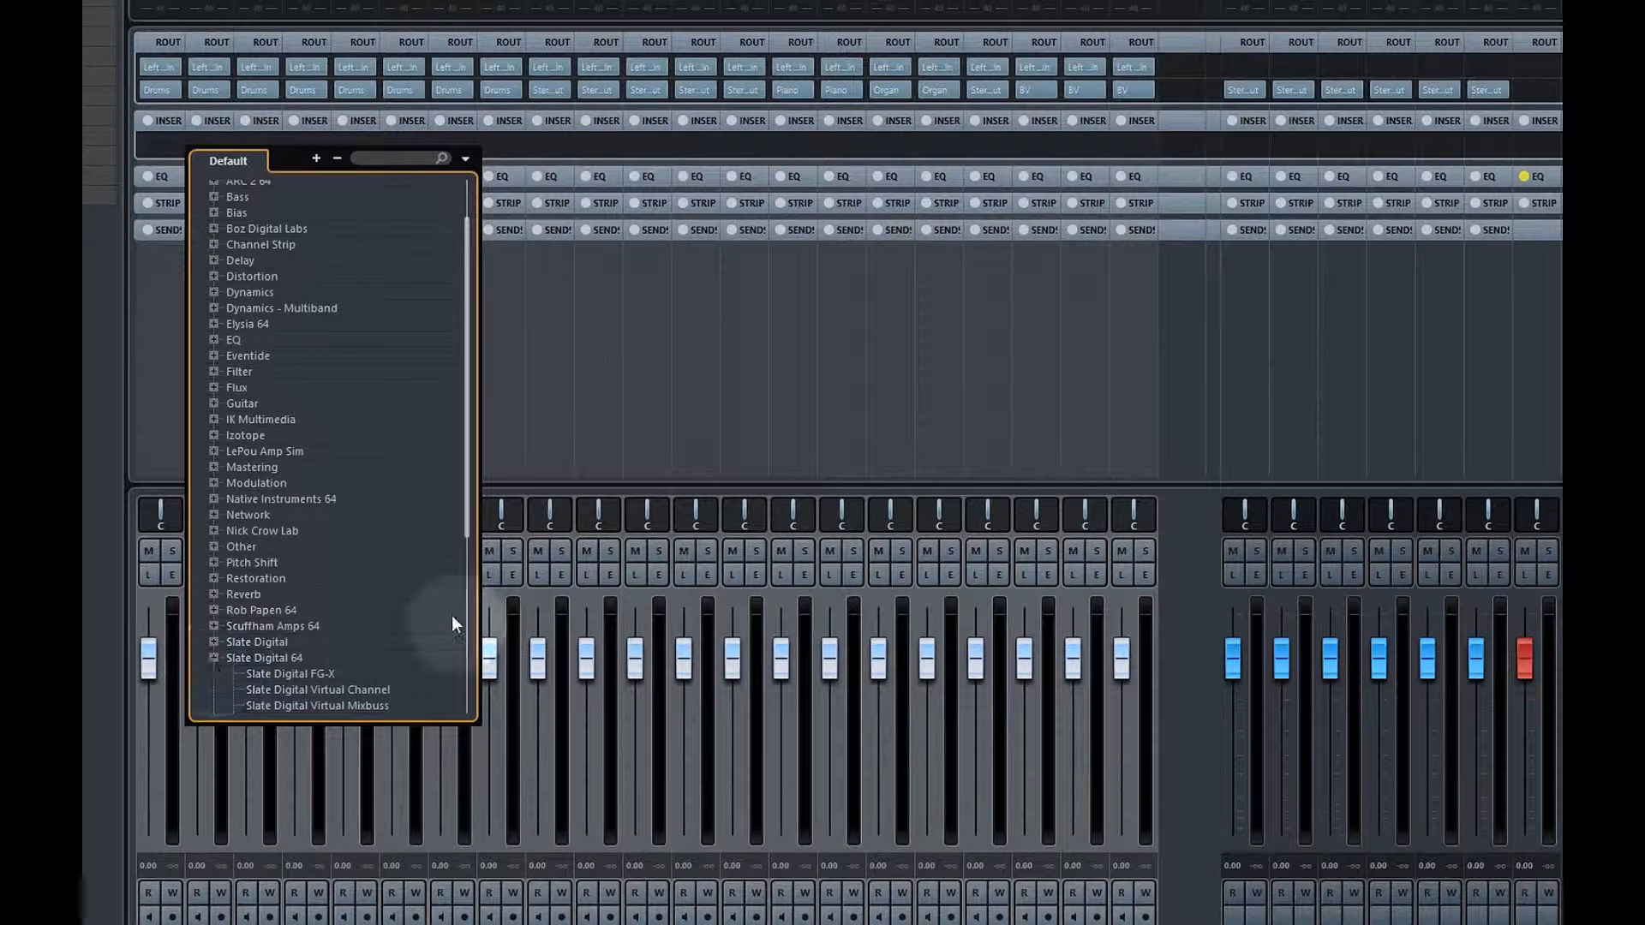
scroll(470, 527, down, 3)
scroll(469, 523, down, 4)
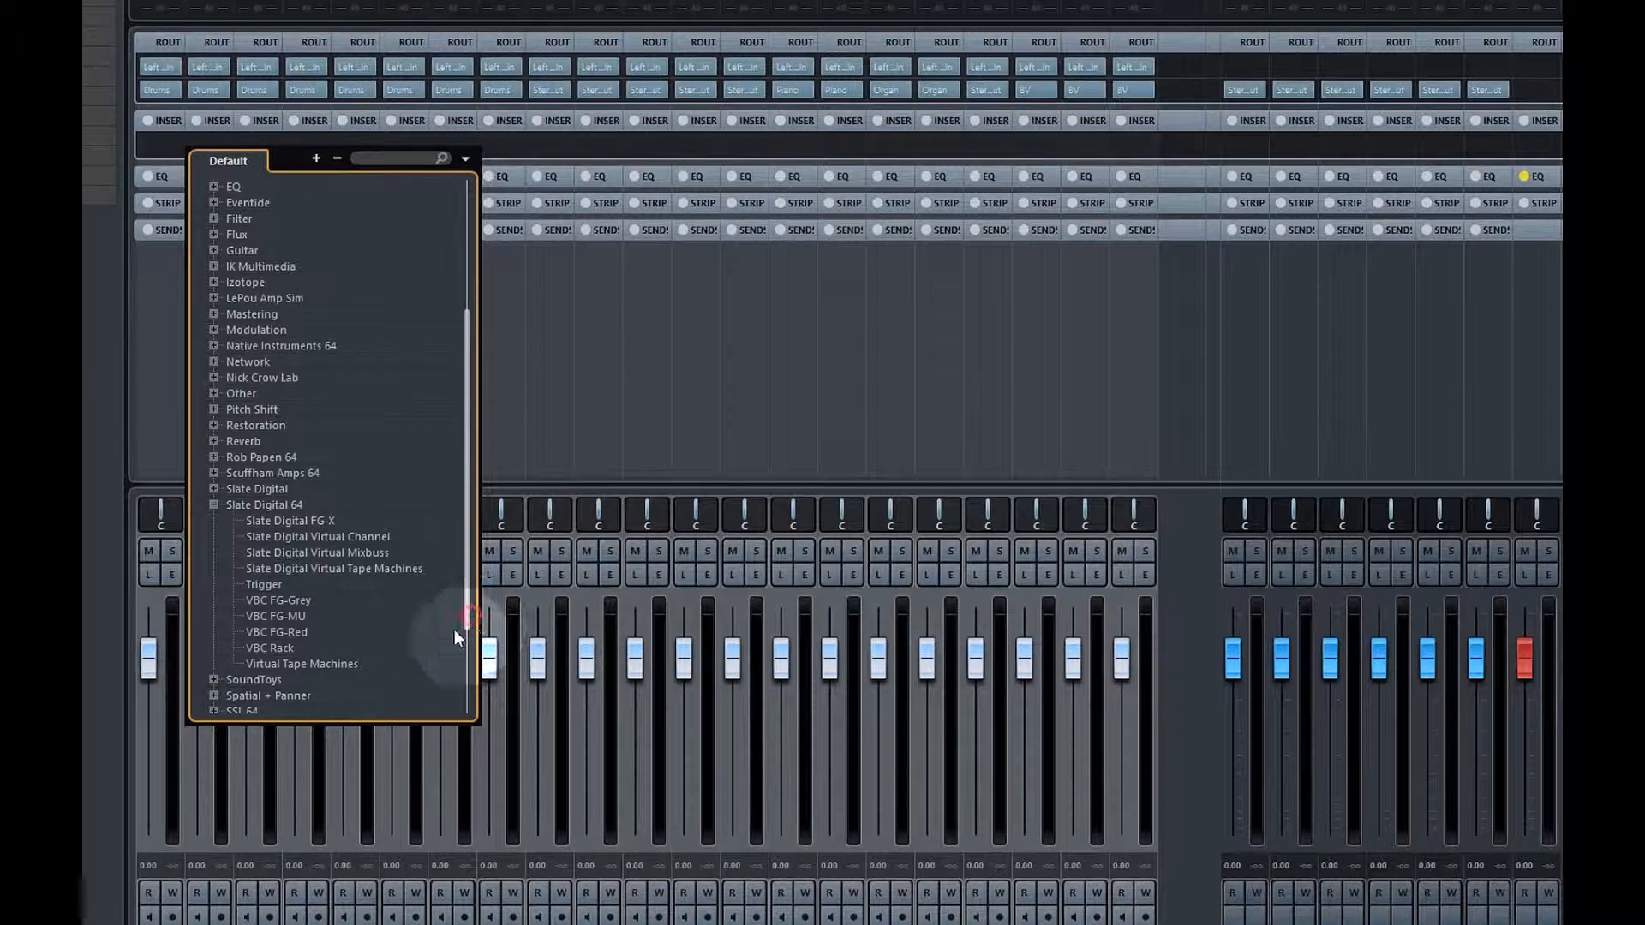
click(342, 665)
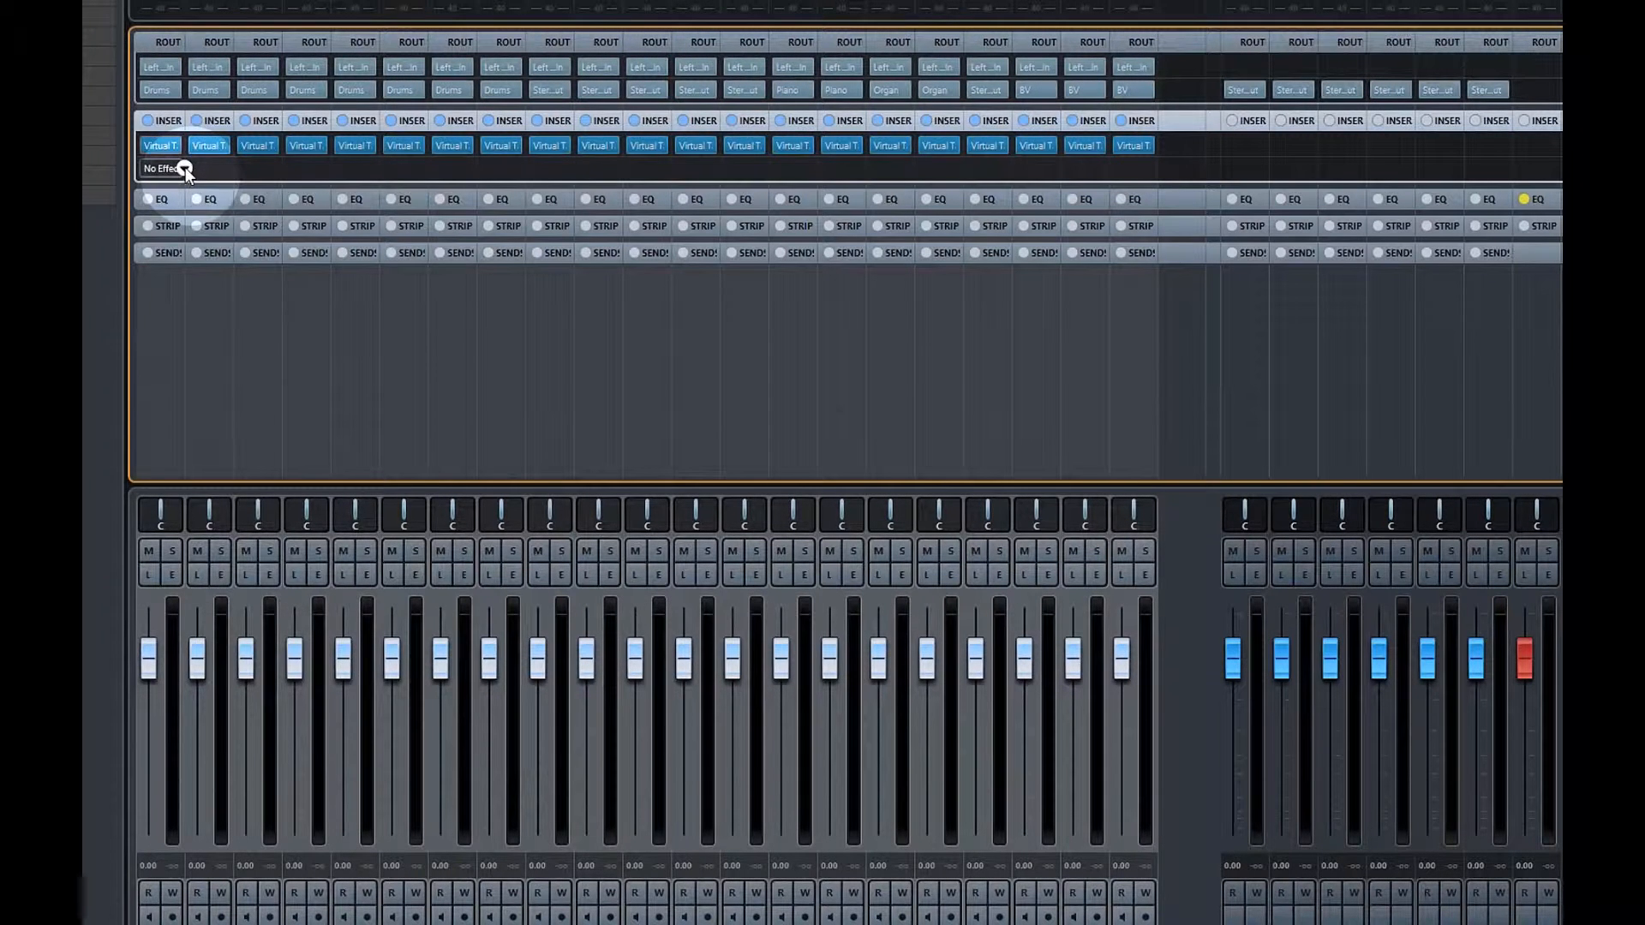
Add Slate Digital Virtual Channel to the next insert slot of all selected channels
click(185, 167)
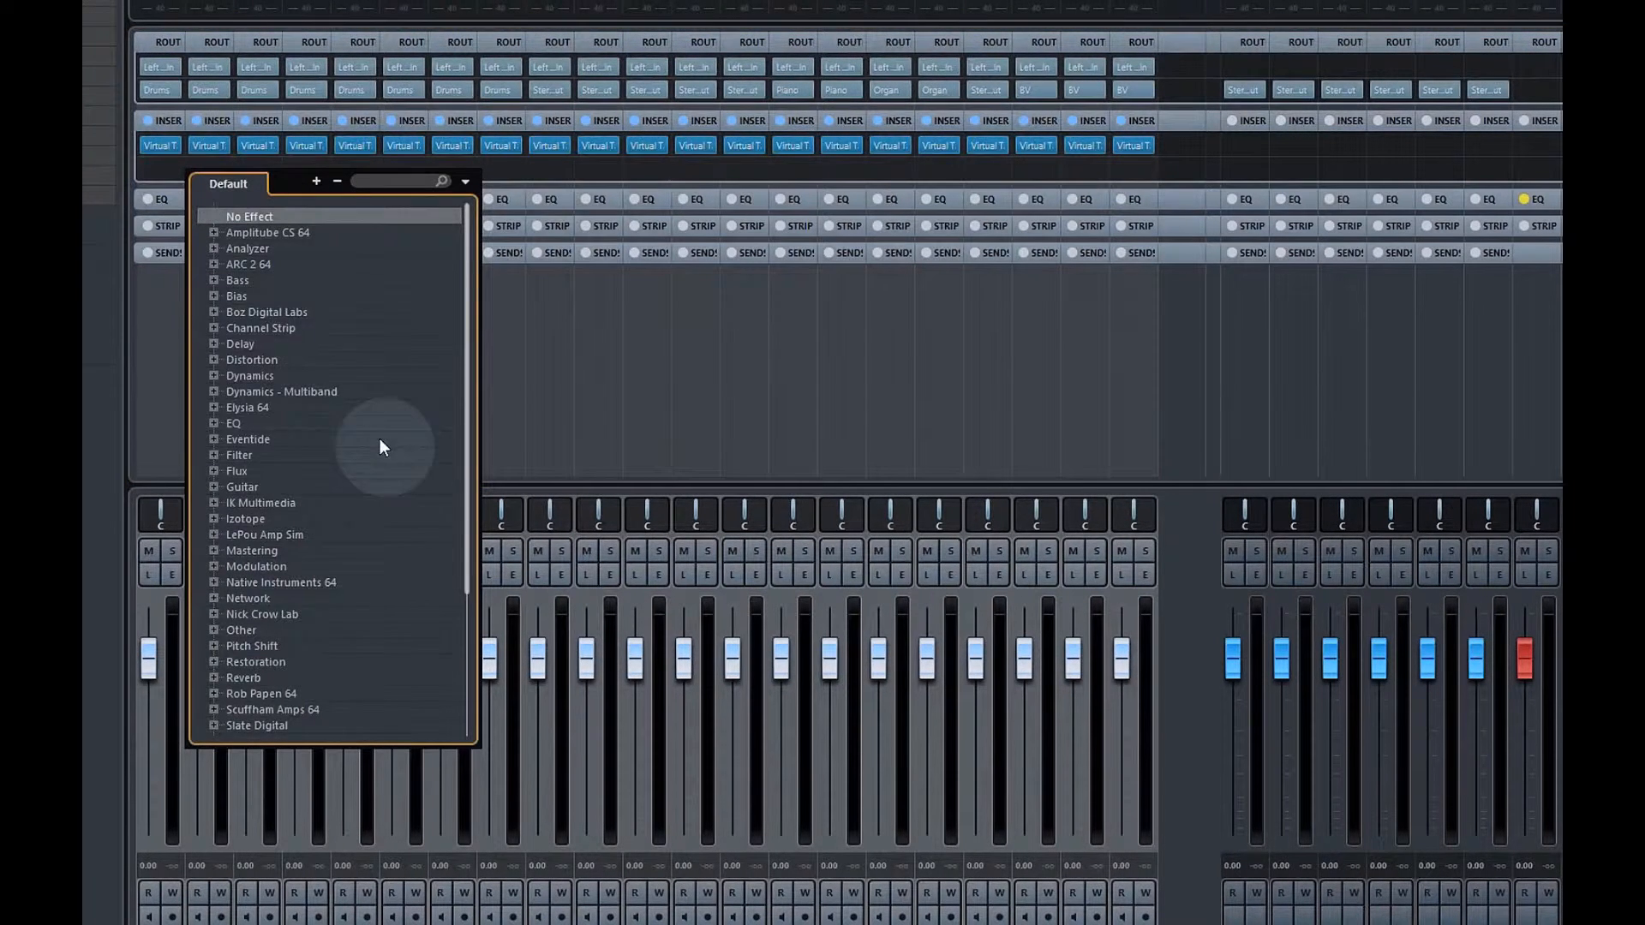
scroll(429, 446, down, 4)
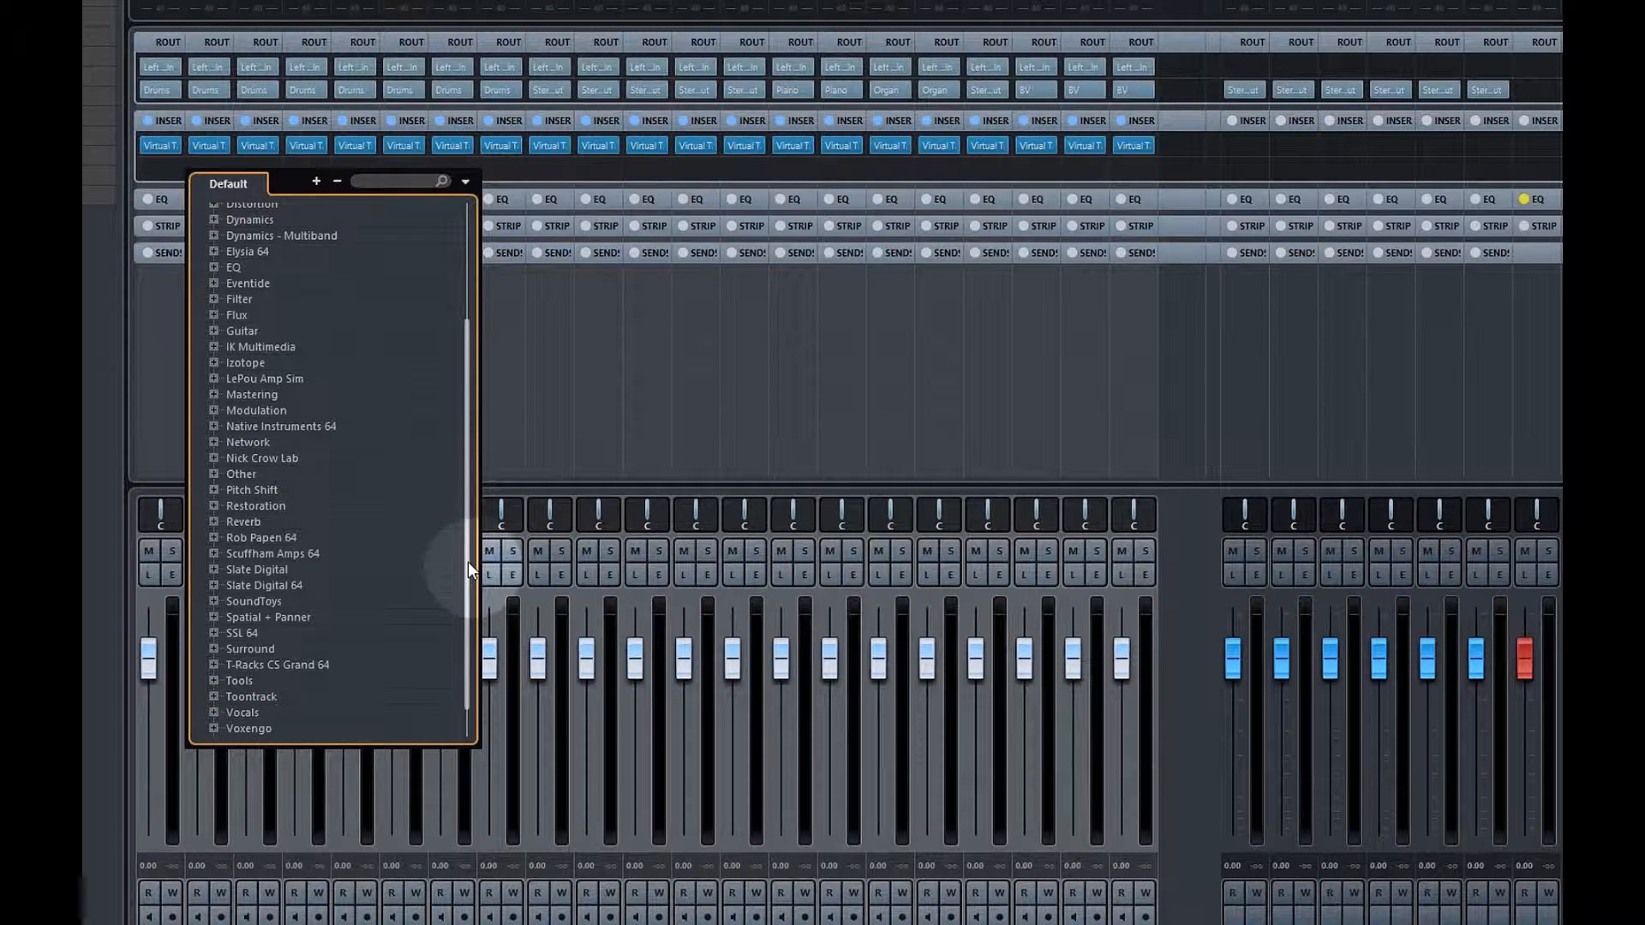
click(214, 585)
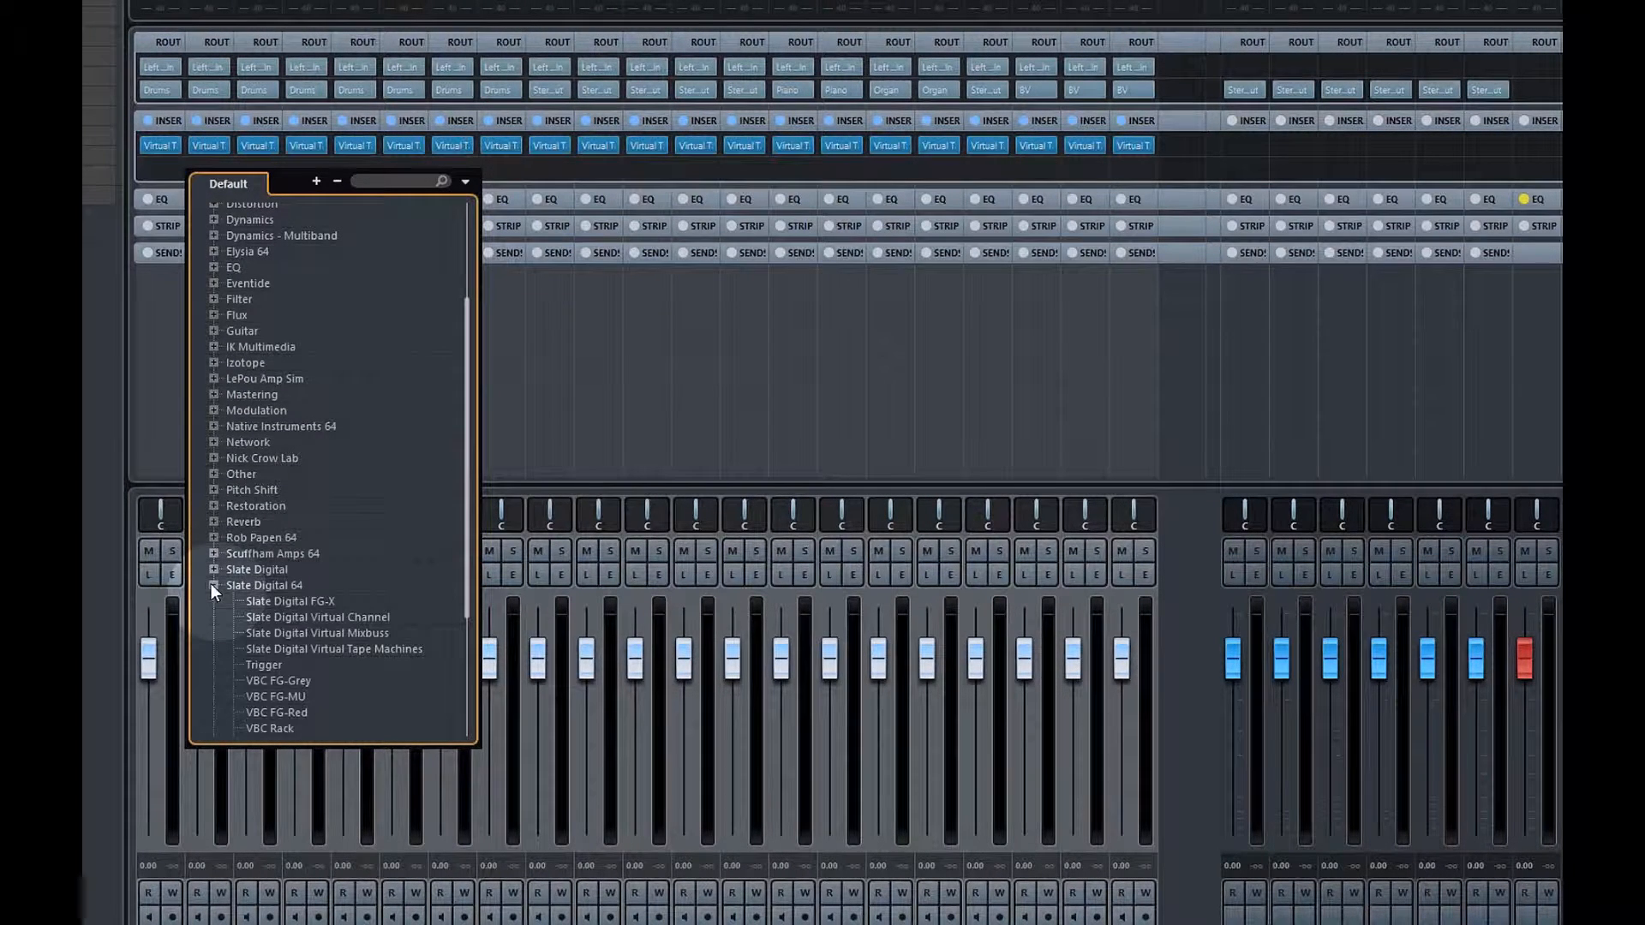
click(287, 616)
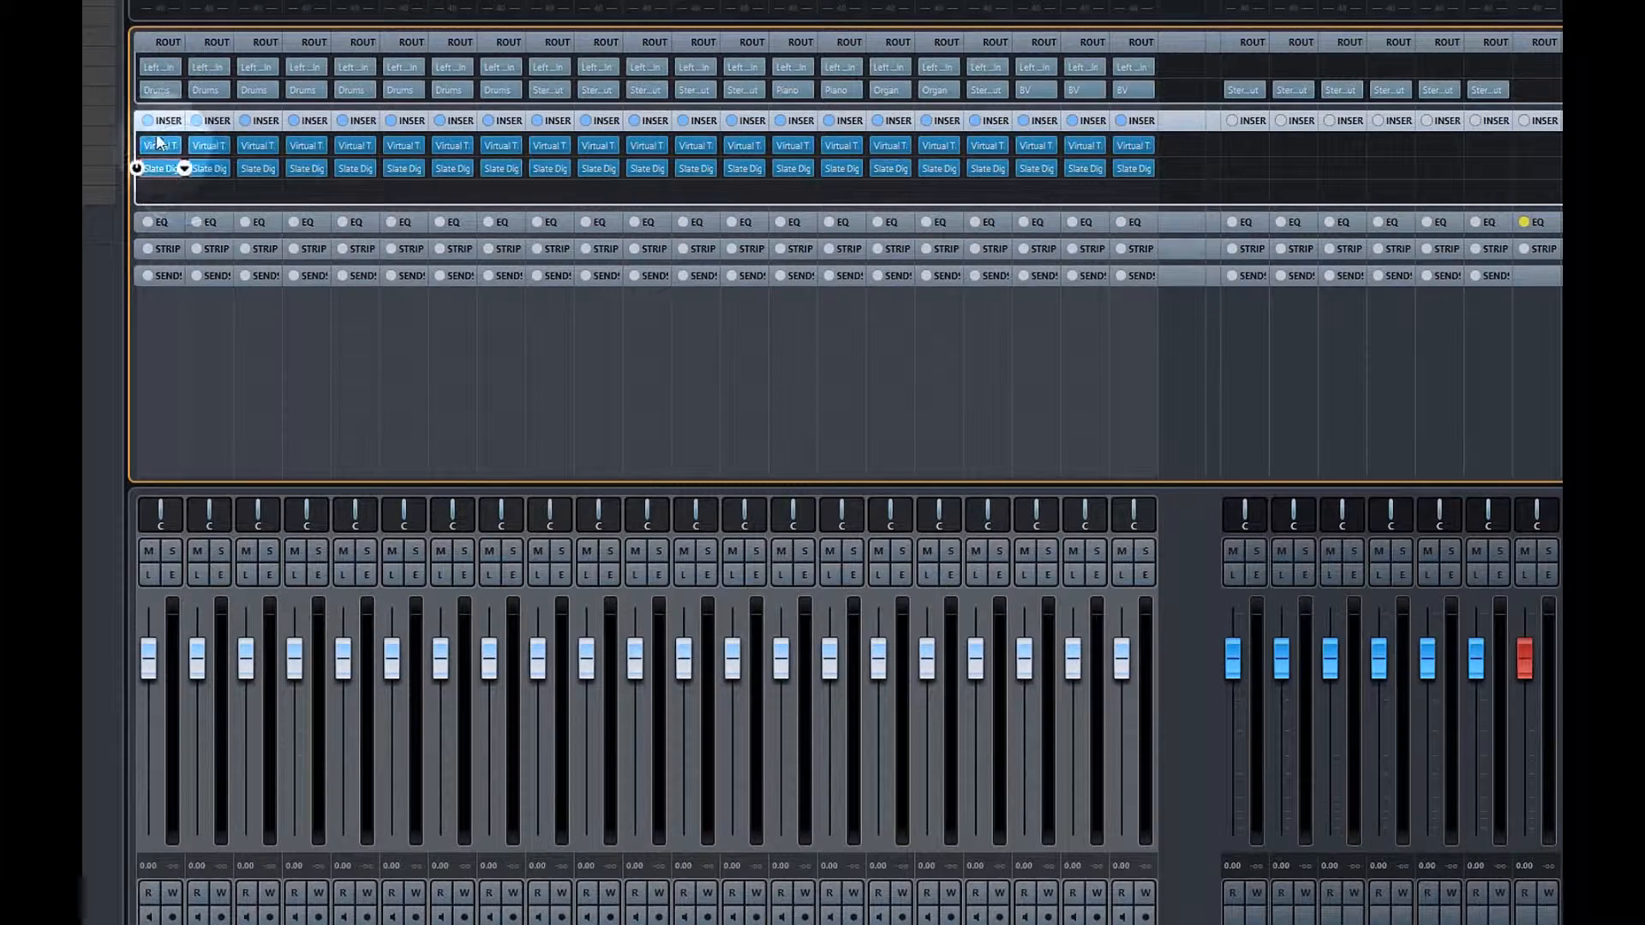
Load a Compressor into the Kik channel's fourth insert slot
click(171, 574)
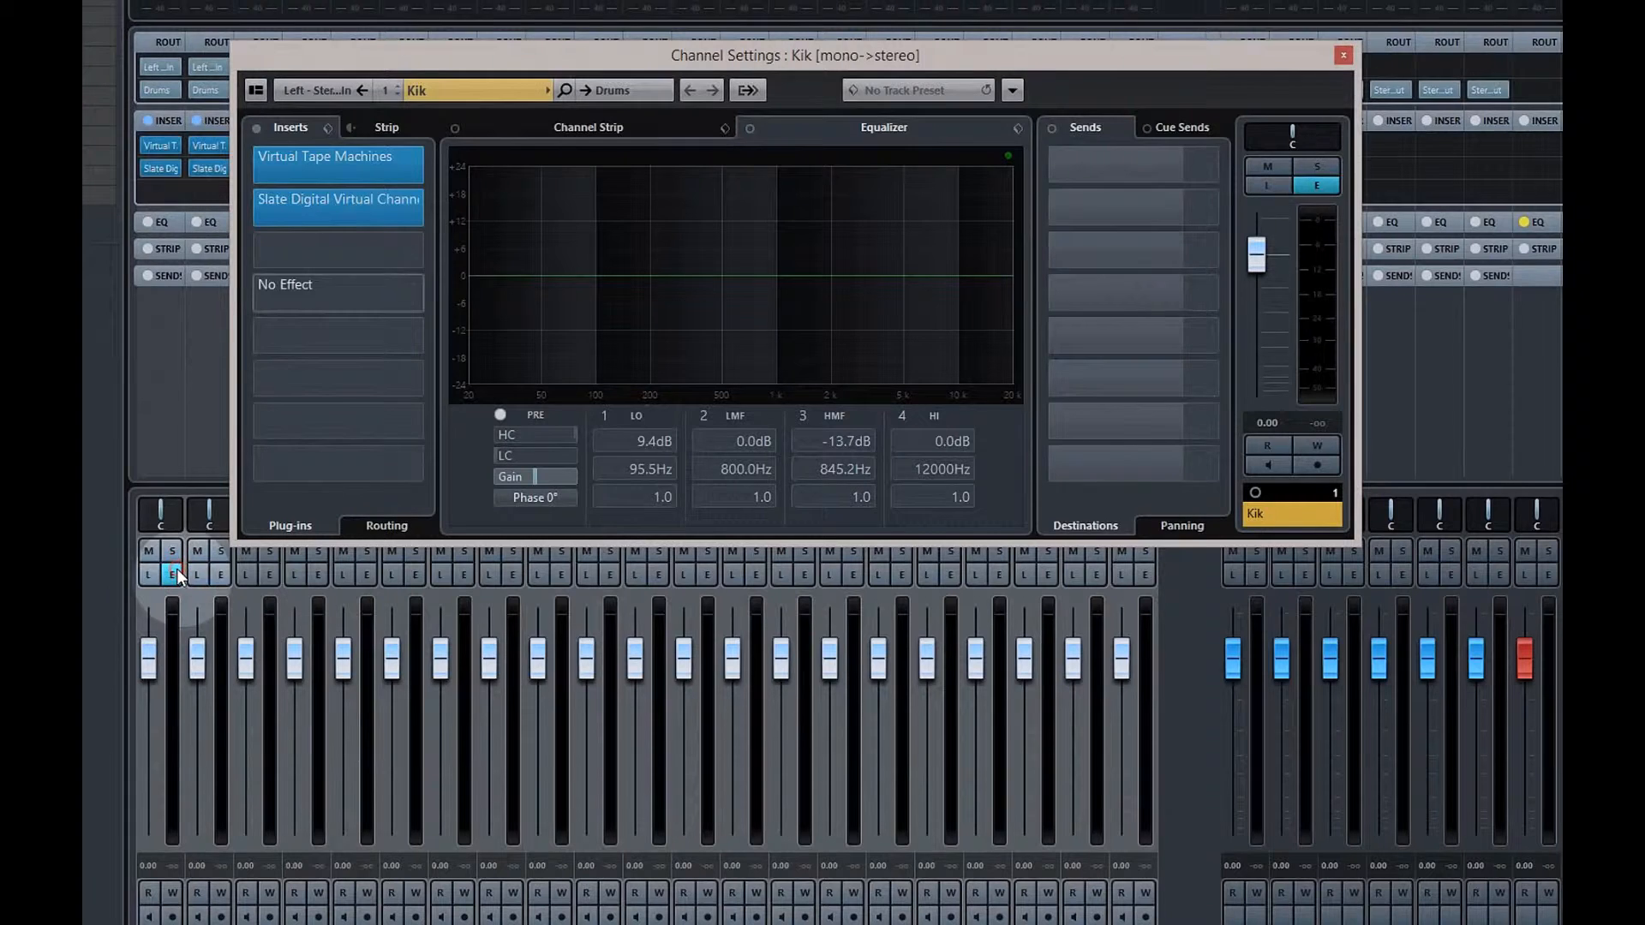
click(426, 293)
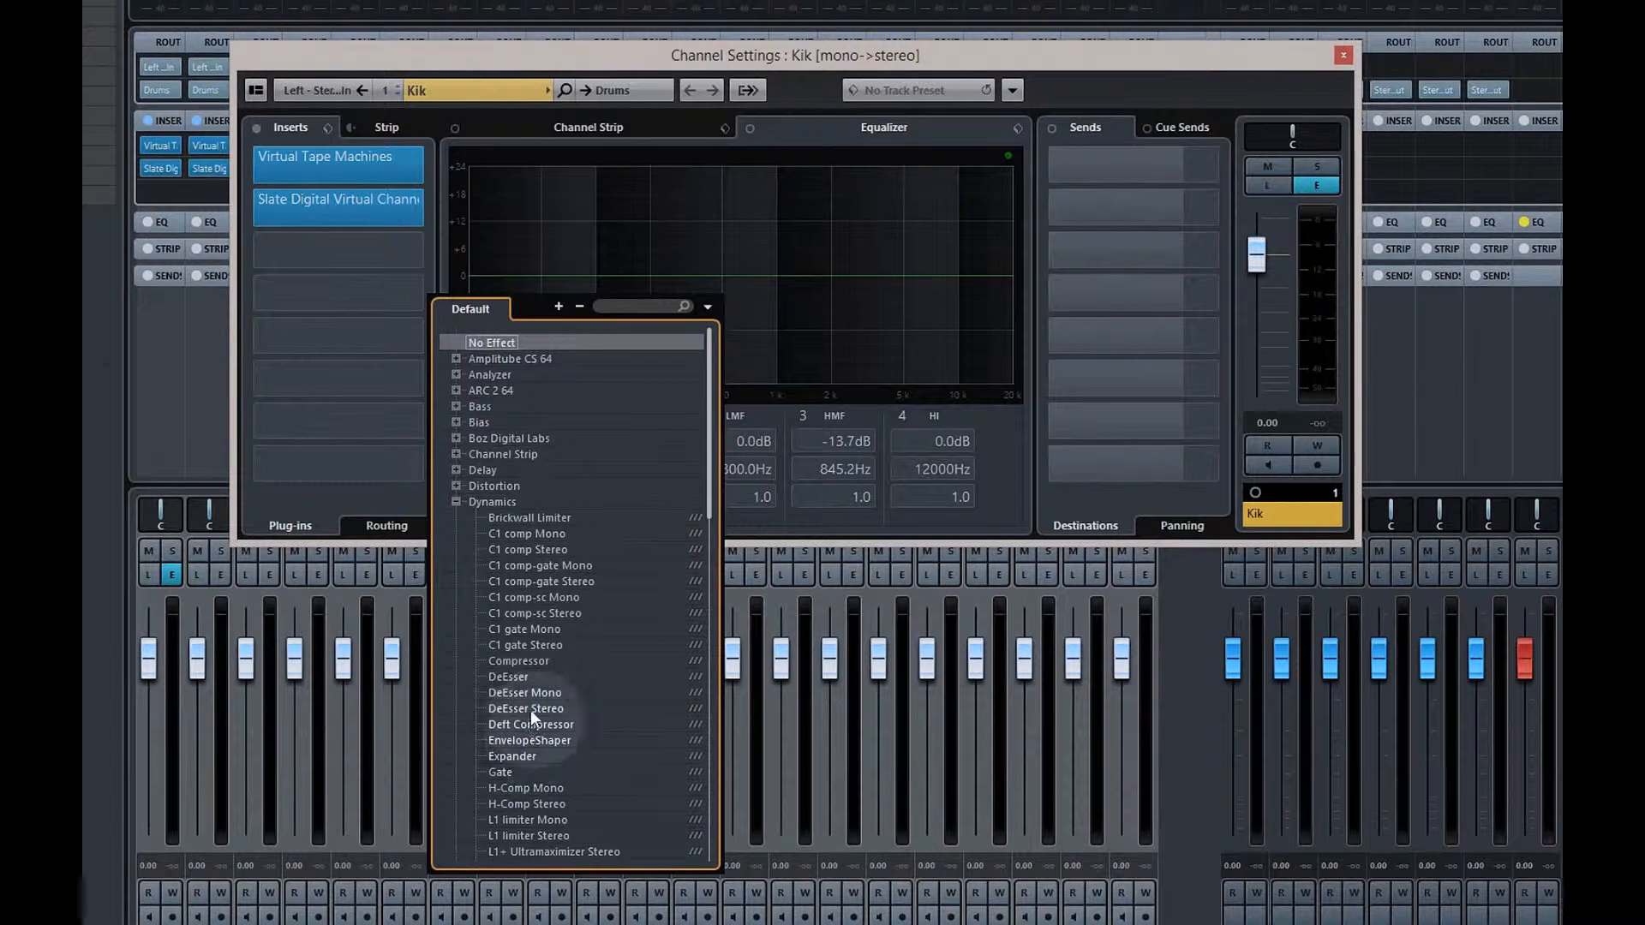
click(528, 662)
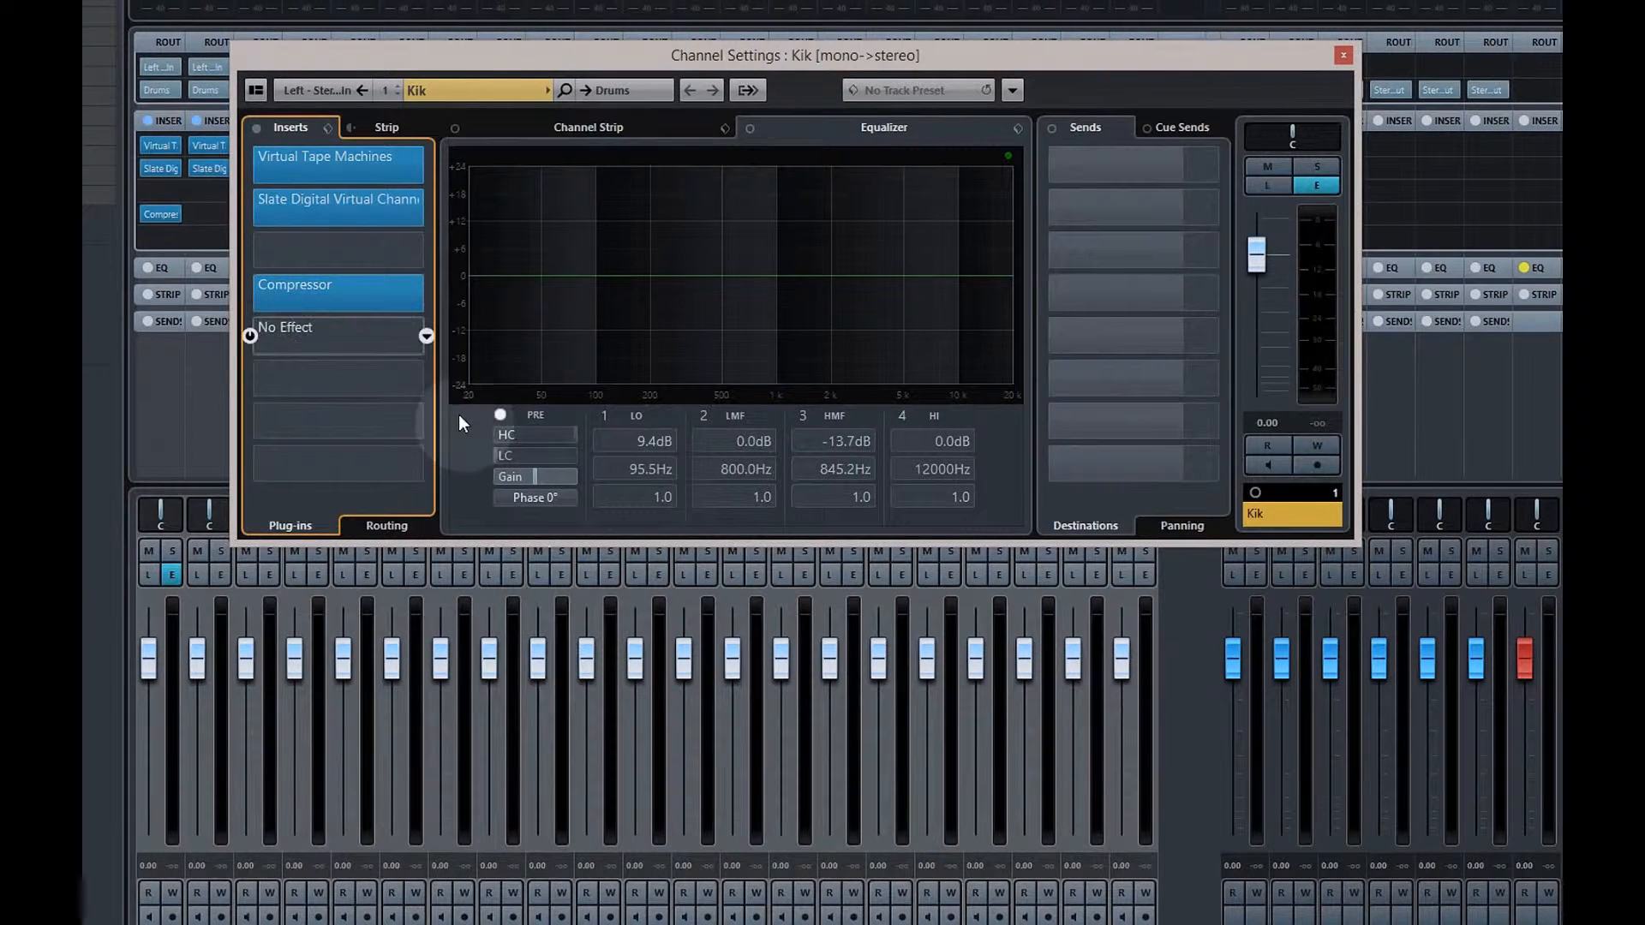
EQ the Kik: +19.6 dB at 46 Hz, −13.5 dB at 297 Hz, +16.8 dB at 4351 Hz
drag(521, 267, 535, 186)
drag(691, 280, 681, 336)
drag(864, 276, 892, 199)
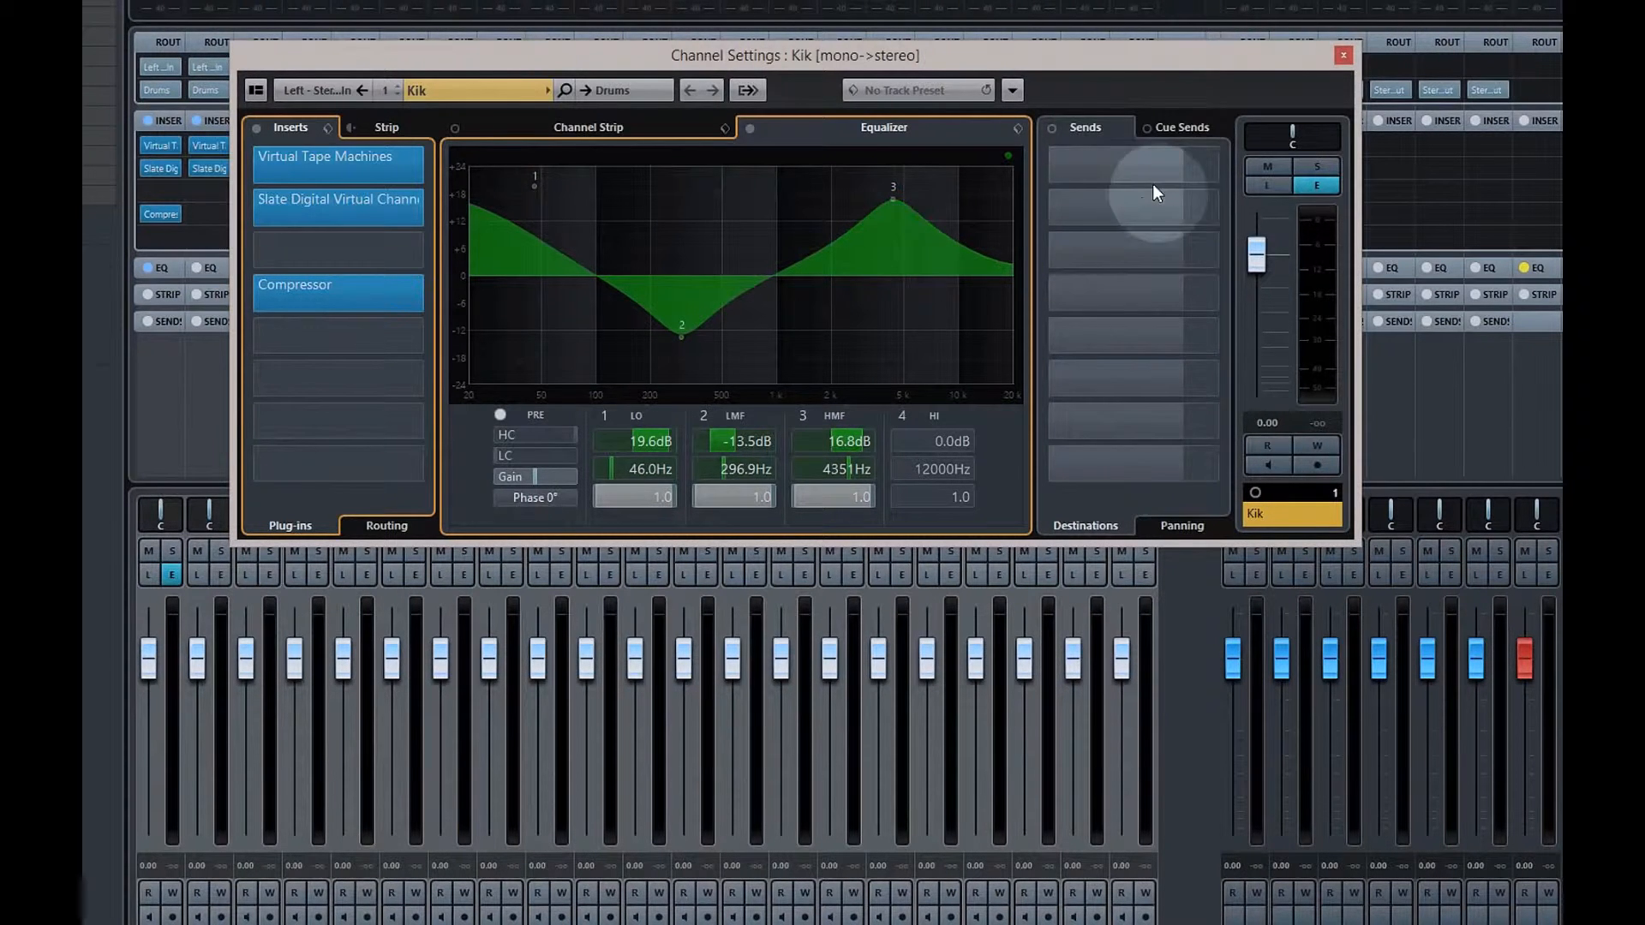
click(1344, 55)
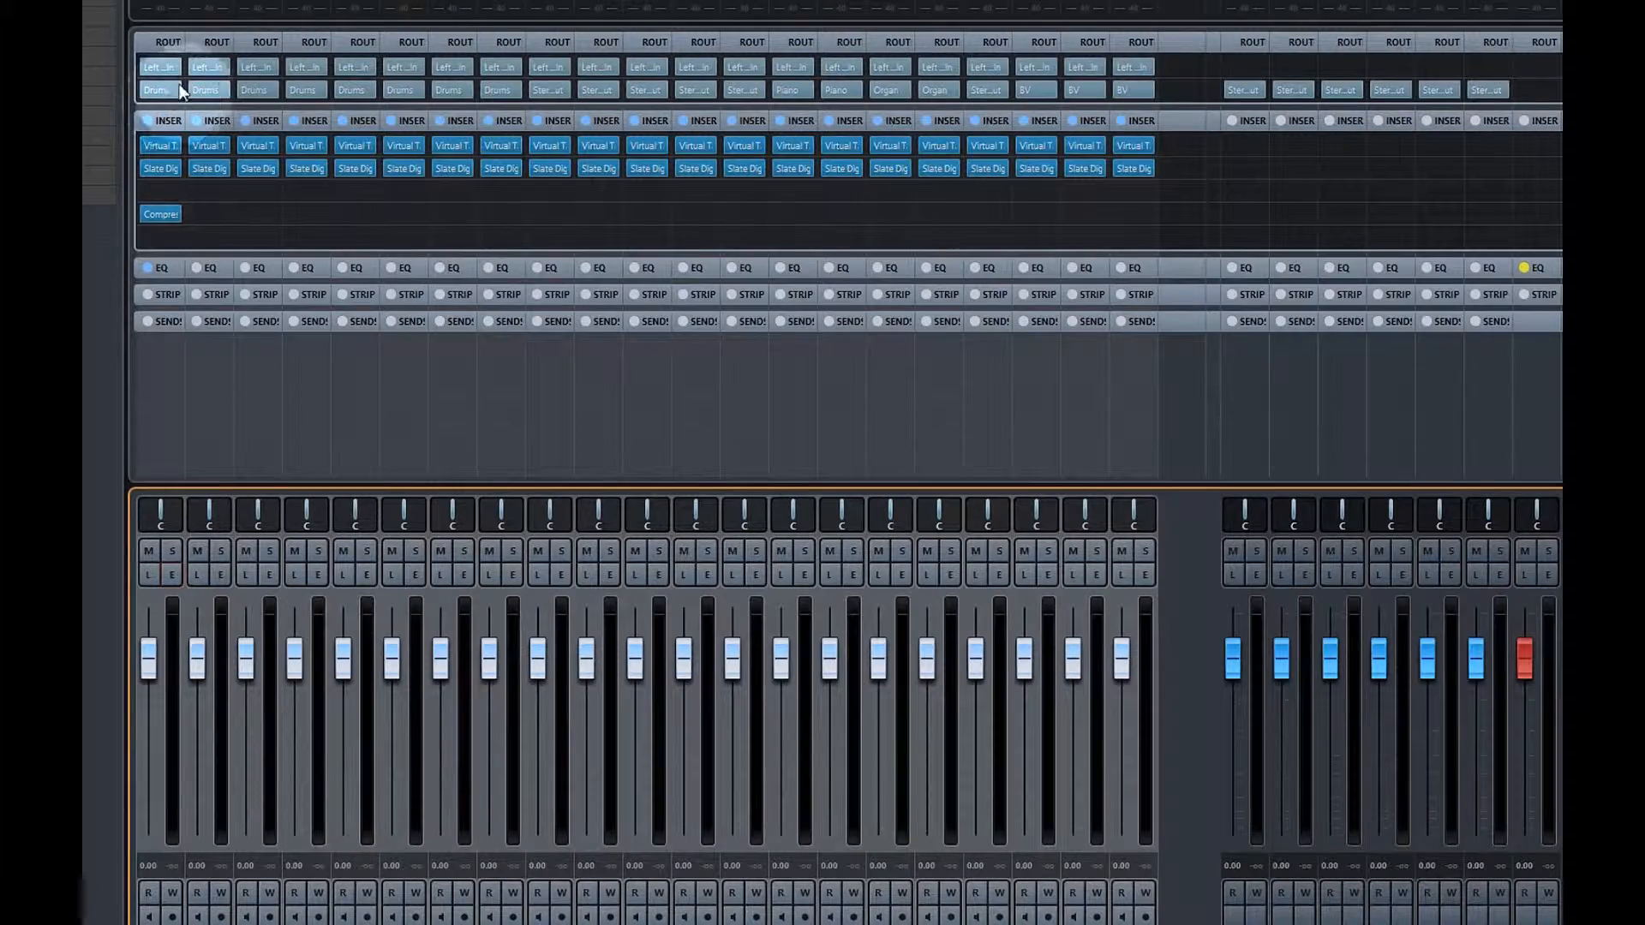
Widen the channel strips twice and open Kik's Virtual Channel panel, moving it aside
key(h)
key(h)
key(h)
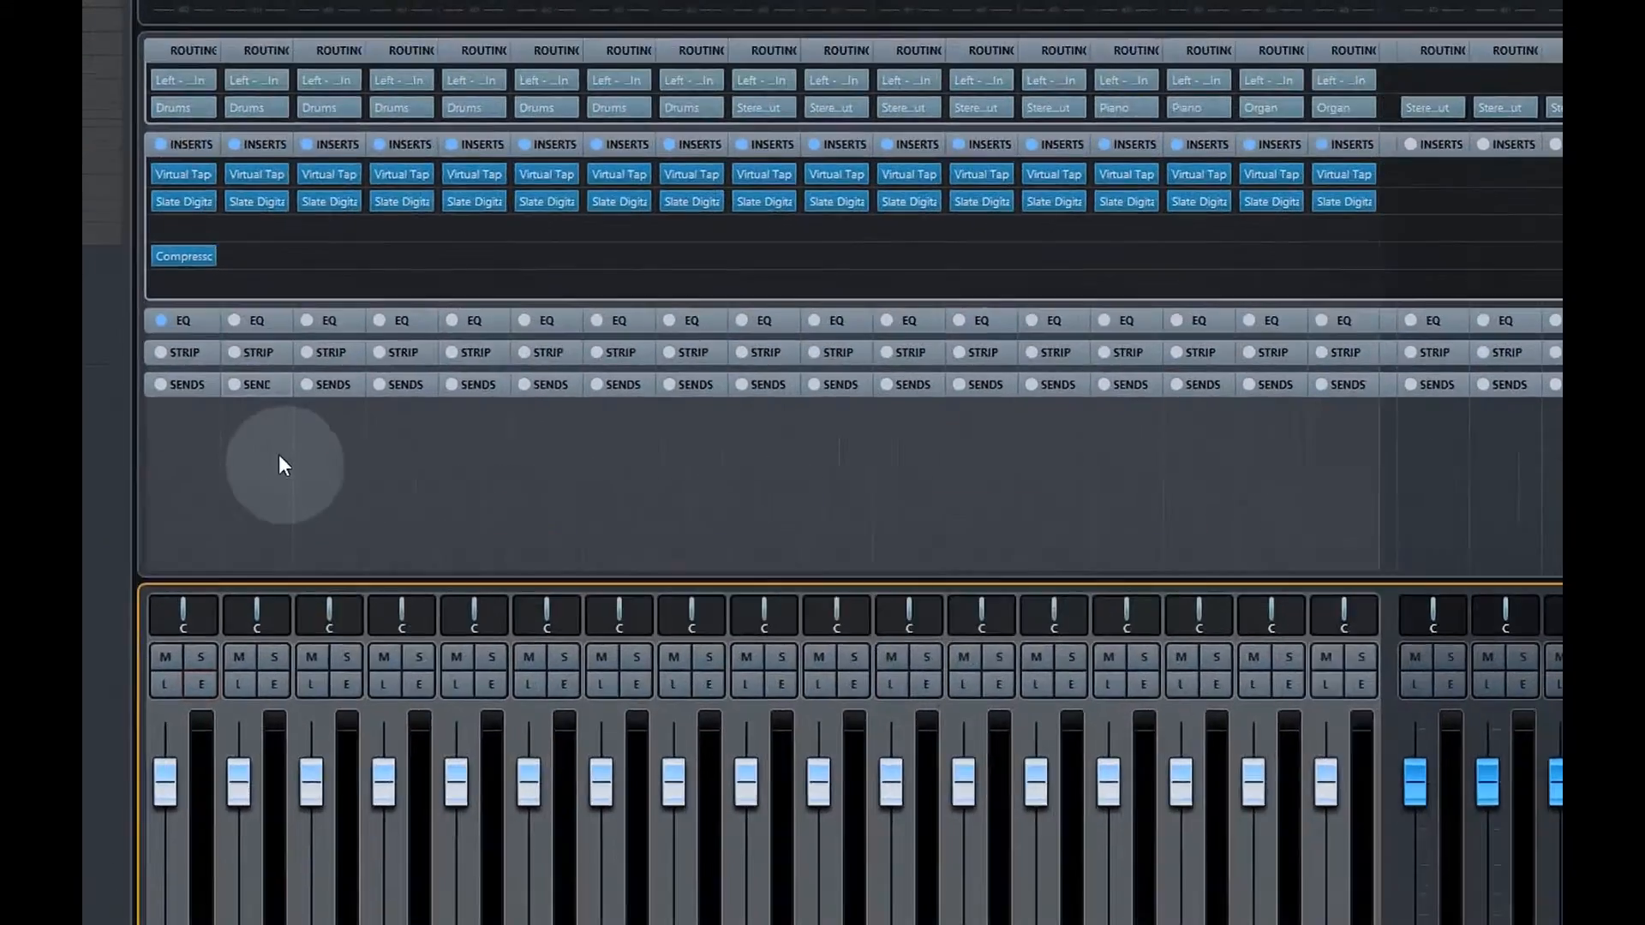
key(h)
key(h)
key(h)
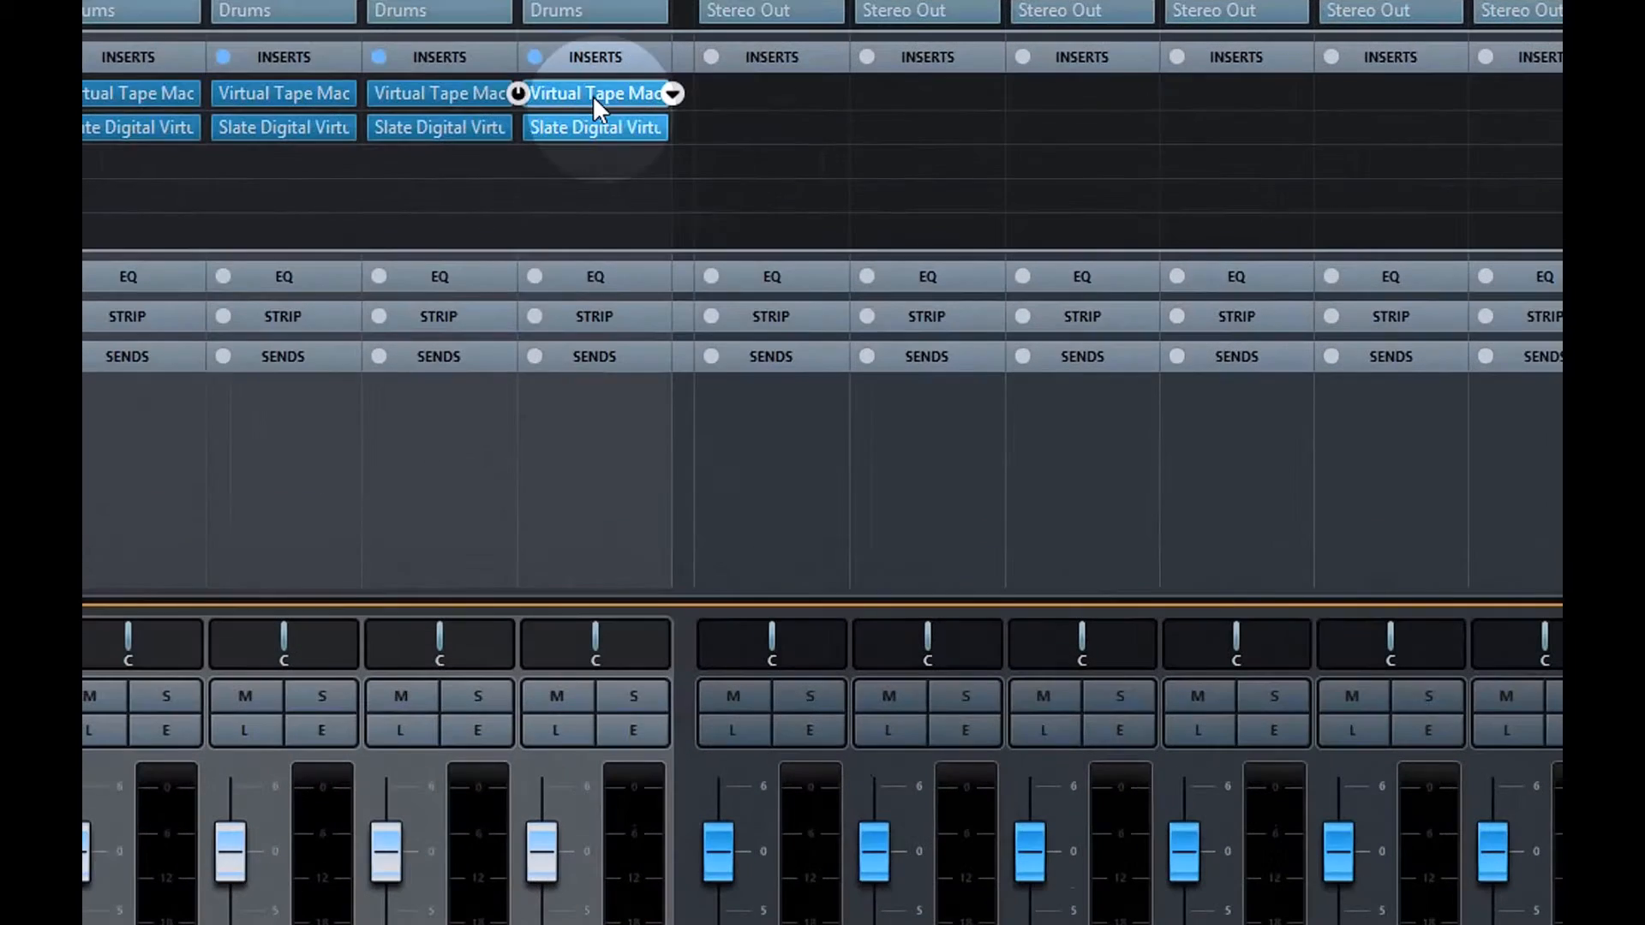
click(582, 127)
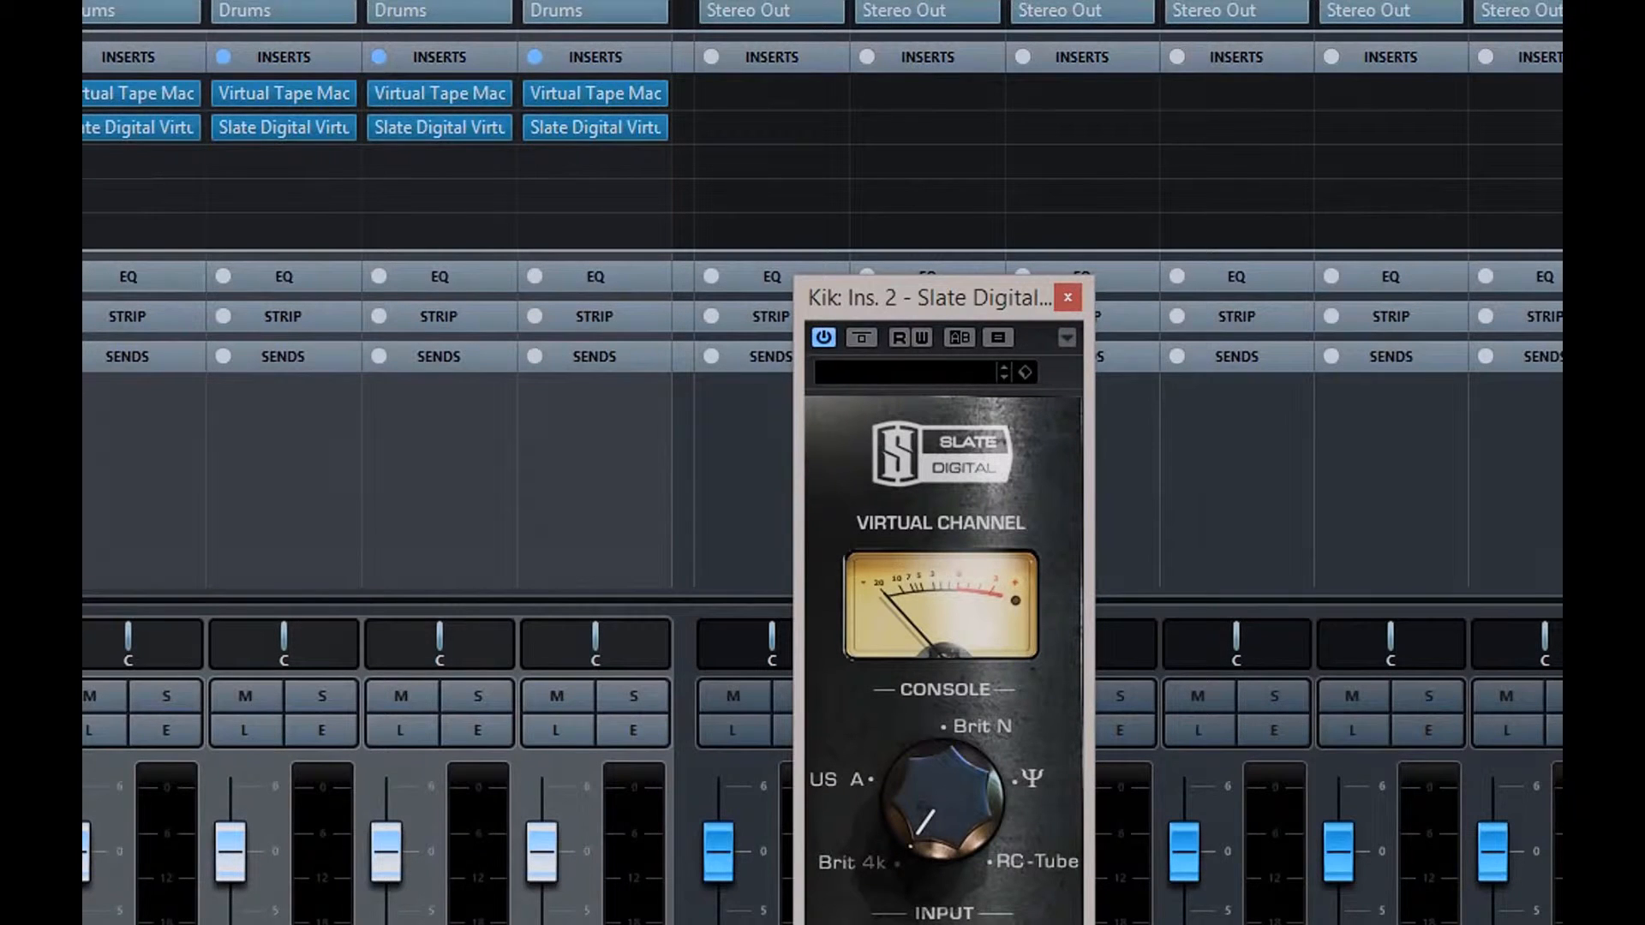
drag(894, 295, 170, 34)
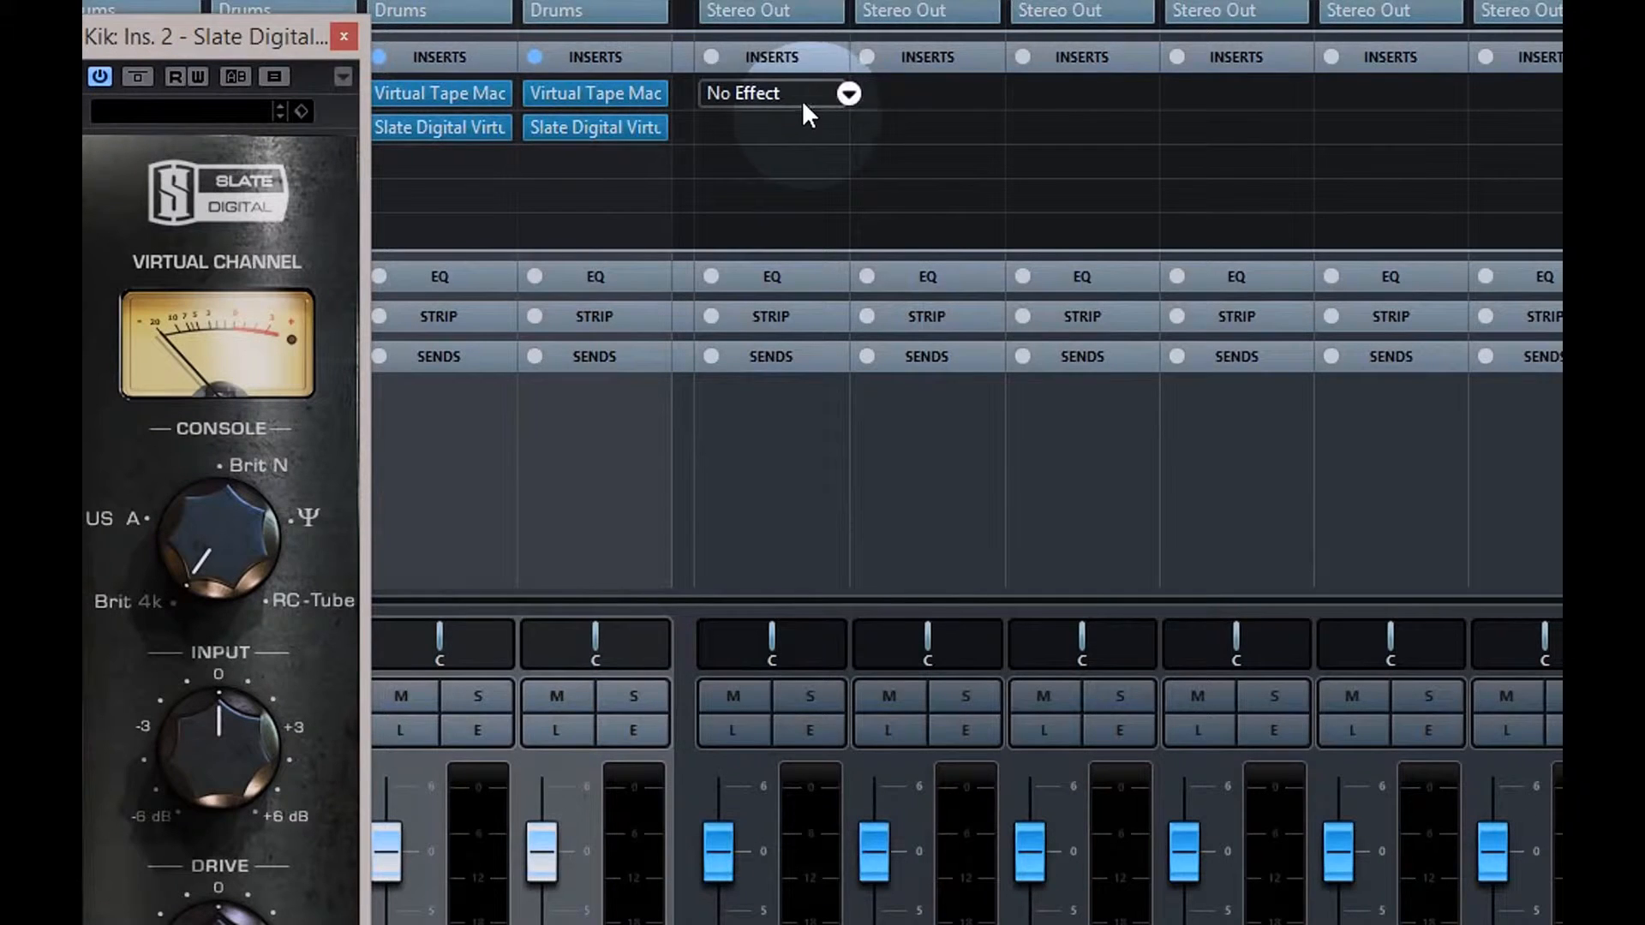
click(848, 92)
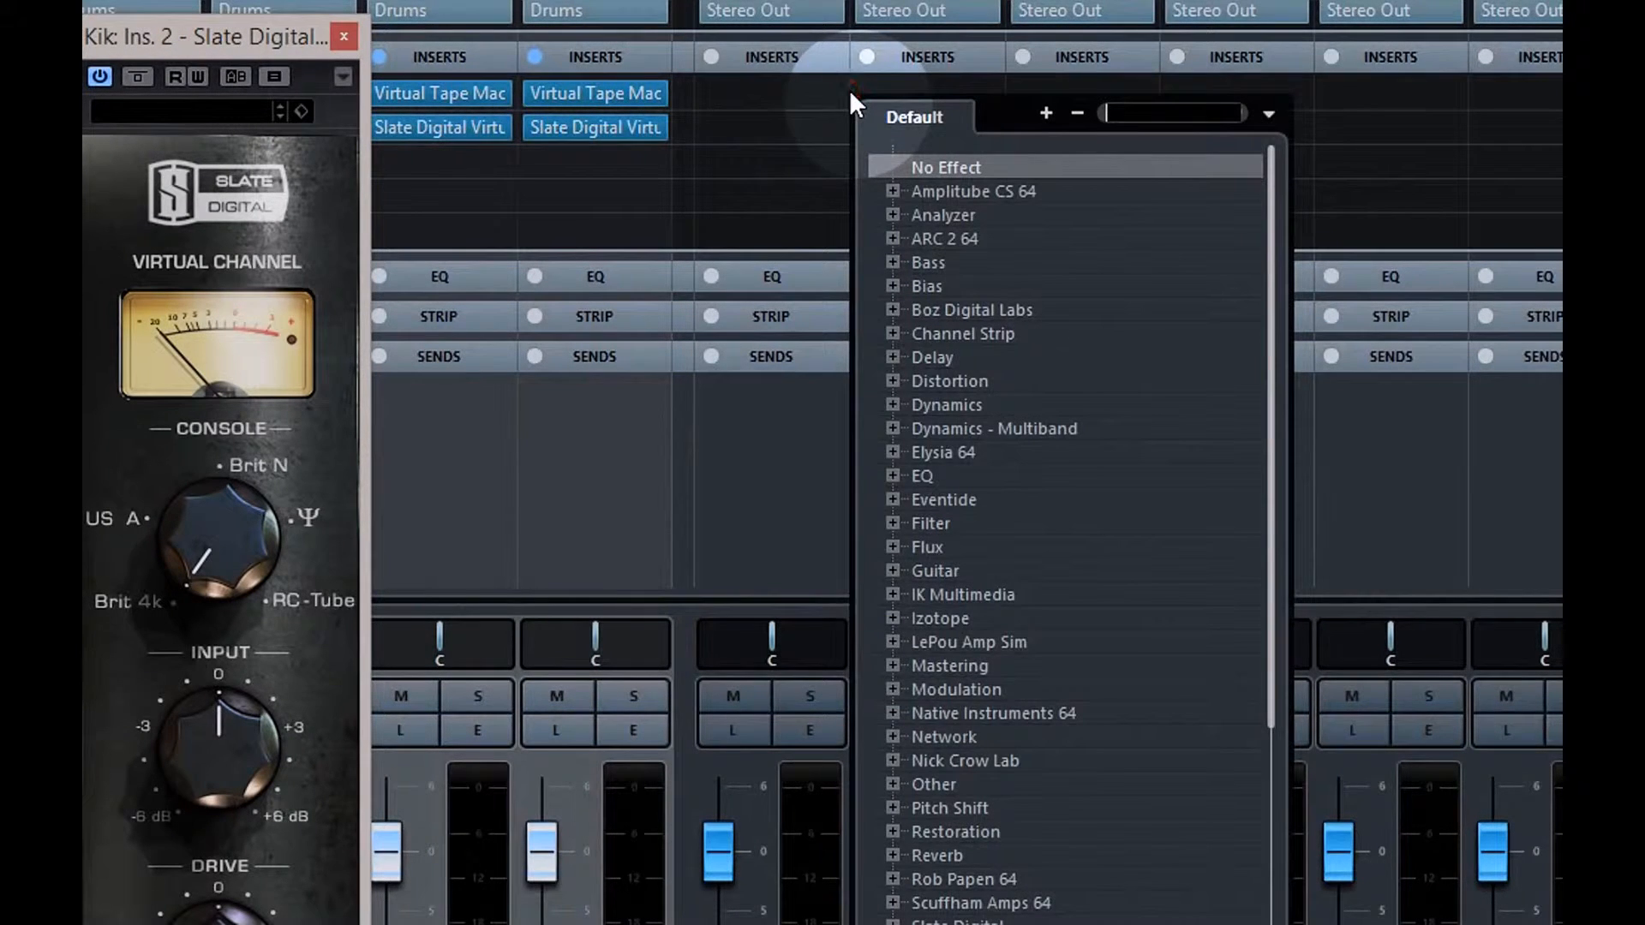
Load Slate Digital Virtual Mixbuss as the Drums group's first insert, then close its panel
scroll(1251, 726, down, 2)
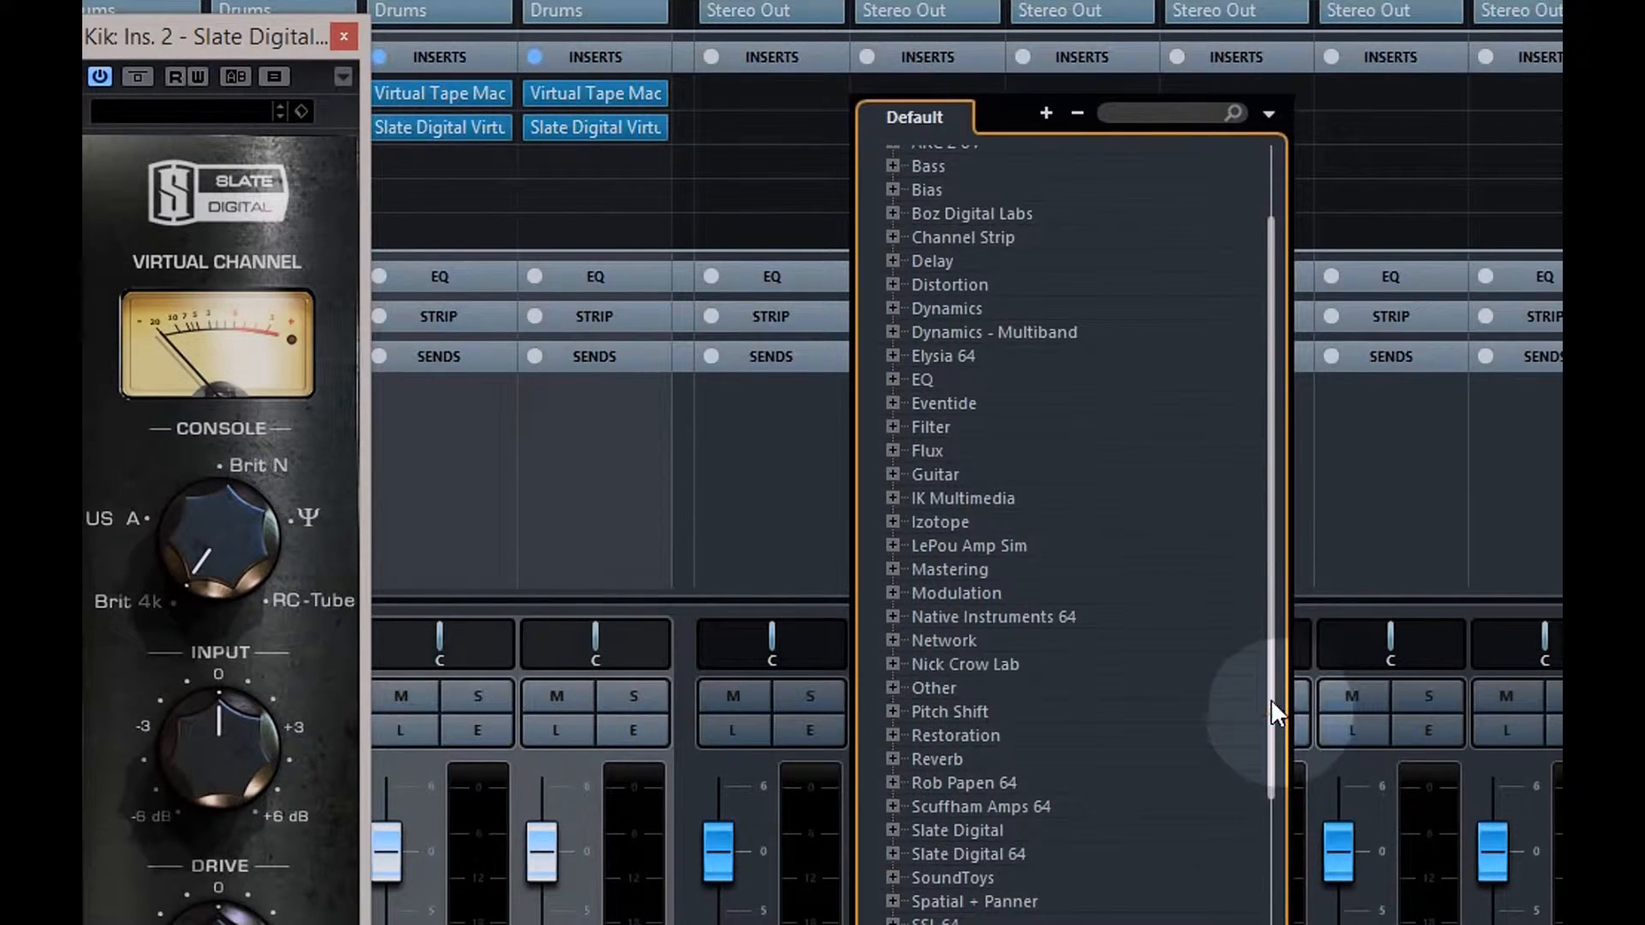
click(892, 855)
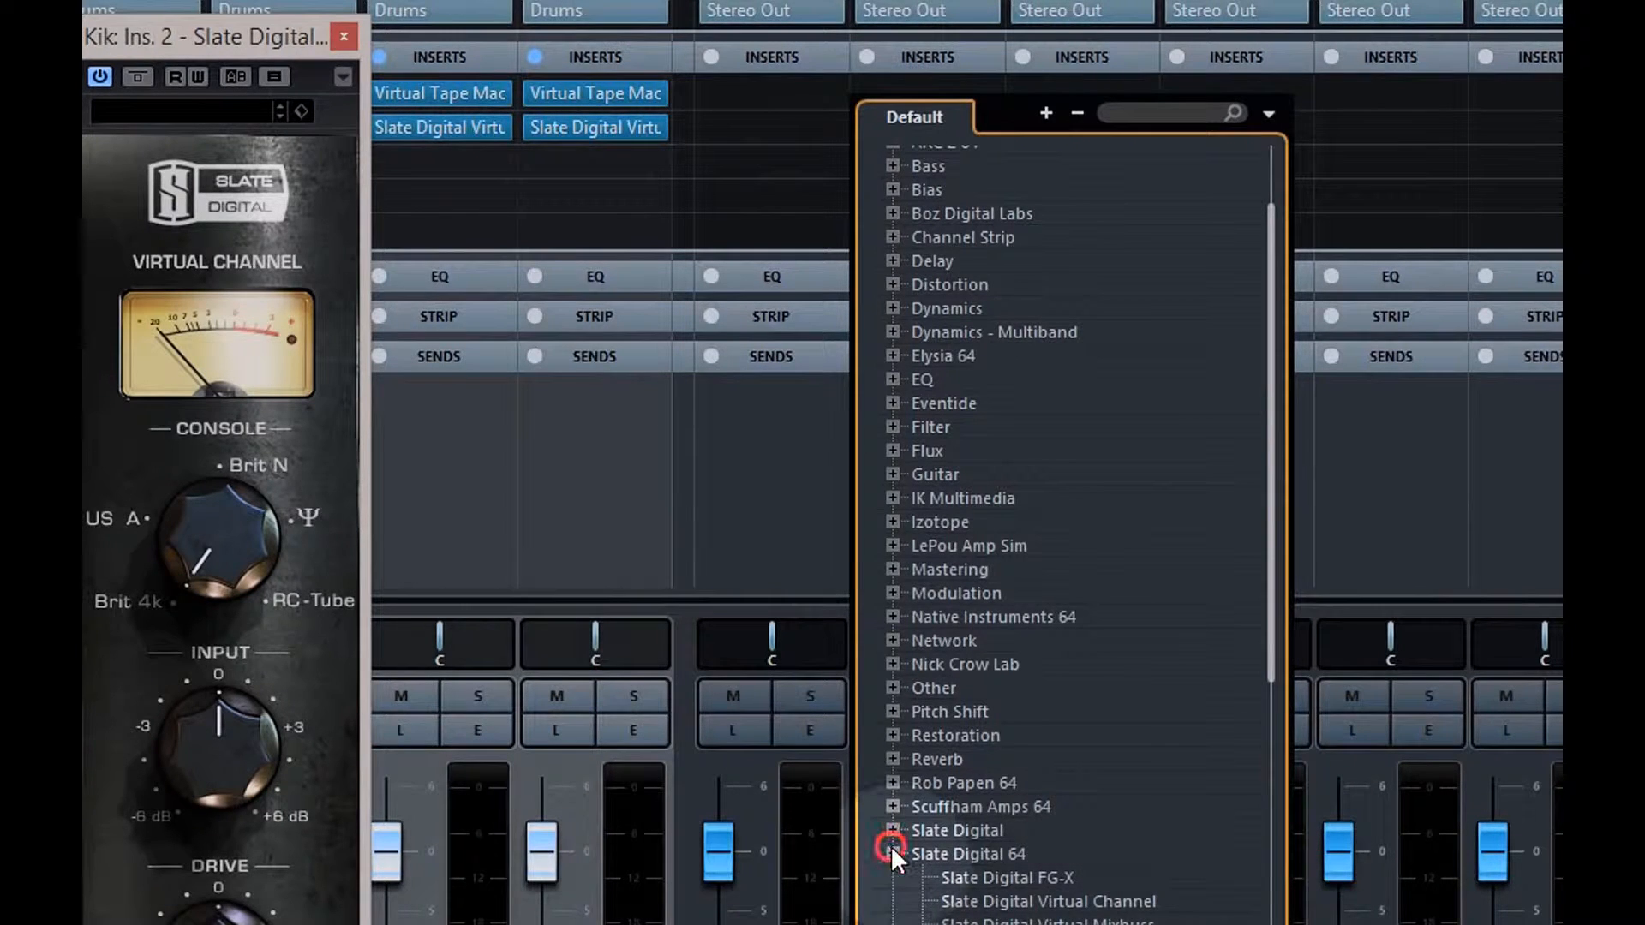
click(1041, 902)
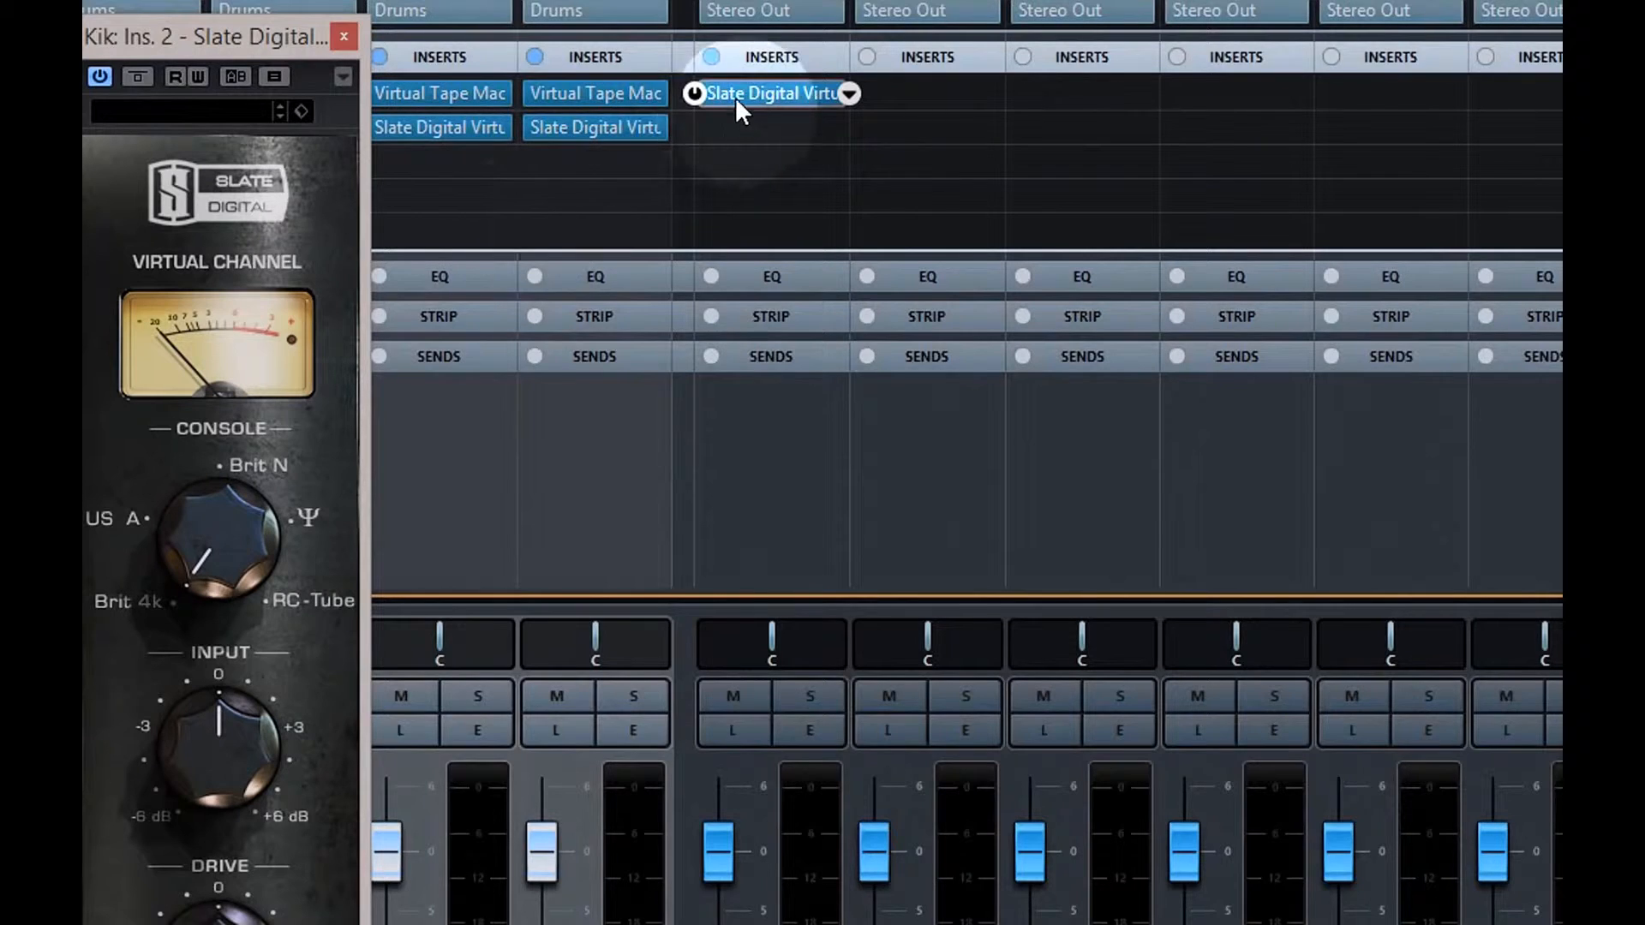
click(735, 96)
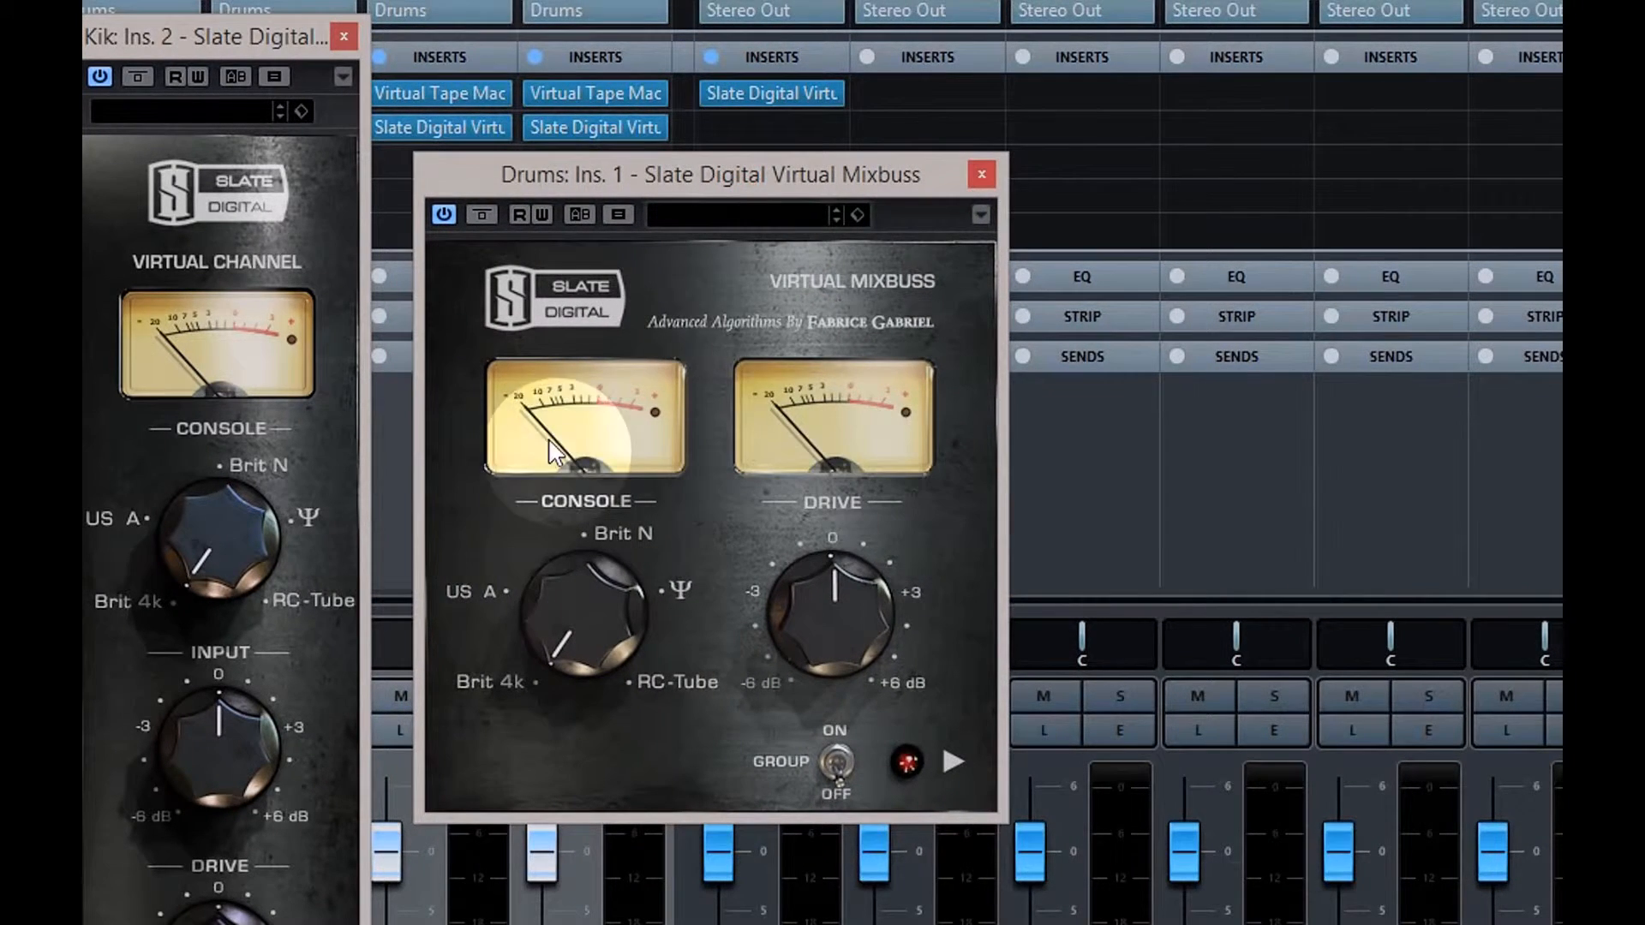
click(982, 176)
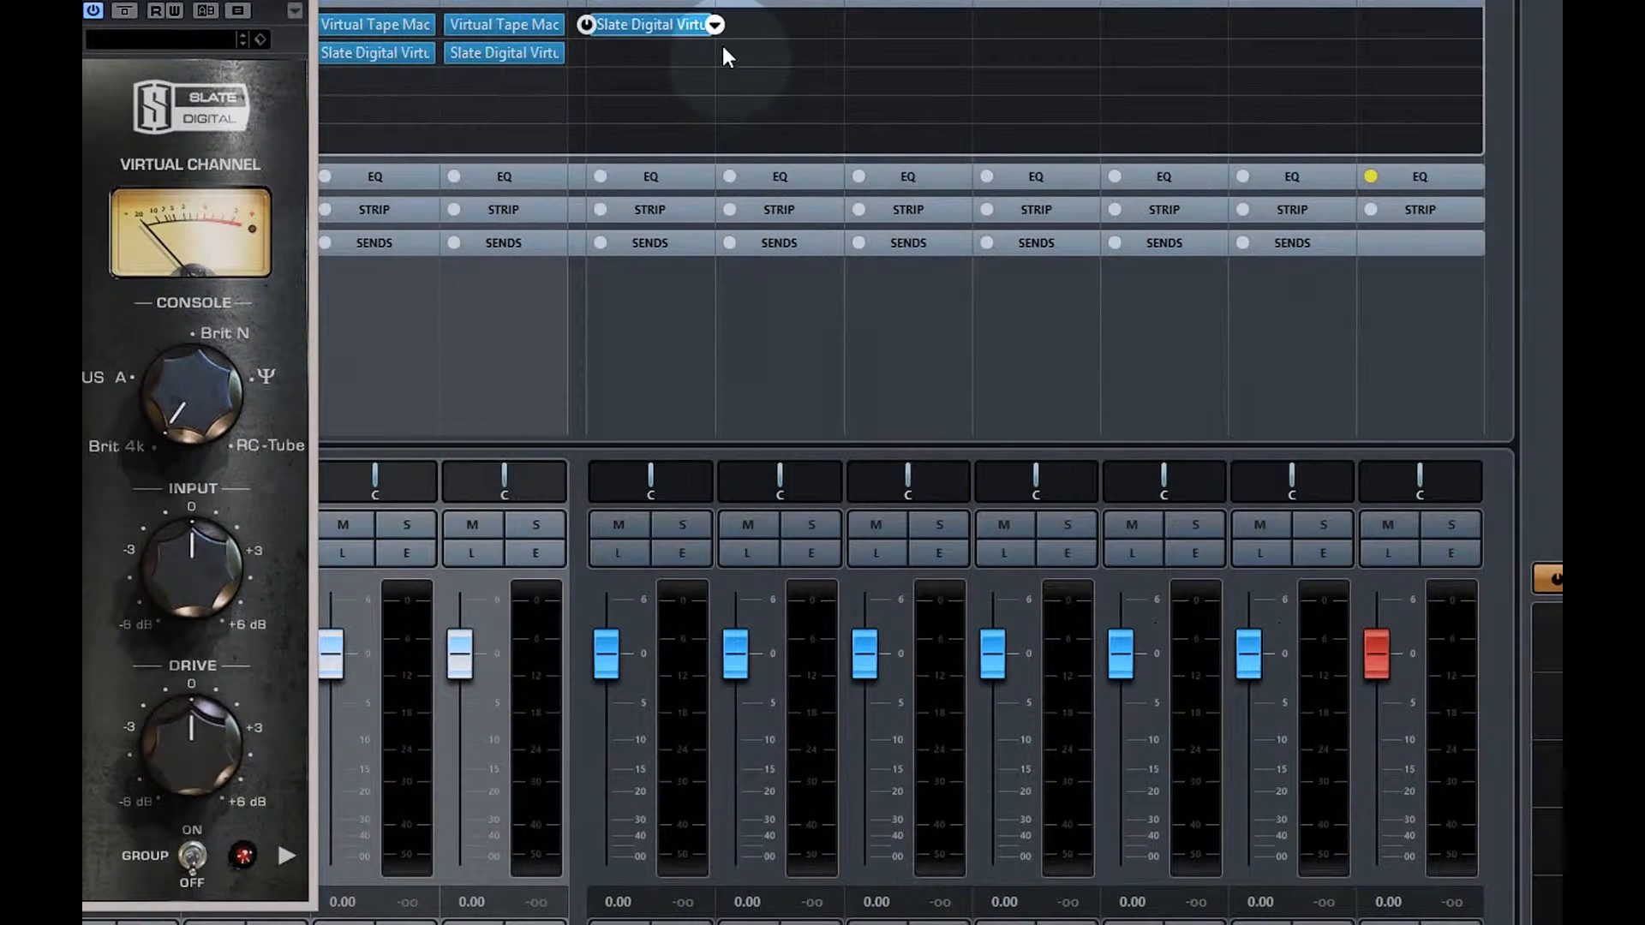
Copy the Drums group's Slate Digital insert to the neighbouring group channels and close the plugin window
click(670, 23)
mouse_move(669, 26)
mouse_down()
mouse_move(882, 45)
mouse_move(899, 25)
mouse_move(874, 33)
mouse_move(1142, 19)
mouse_up()
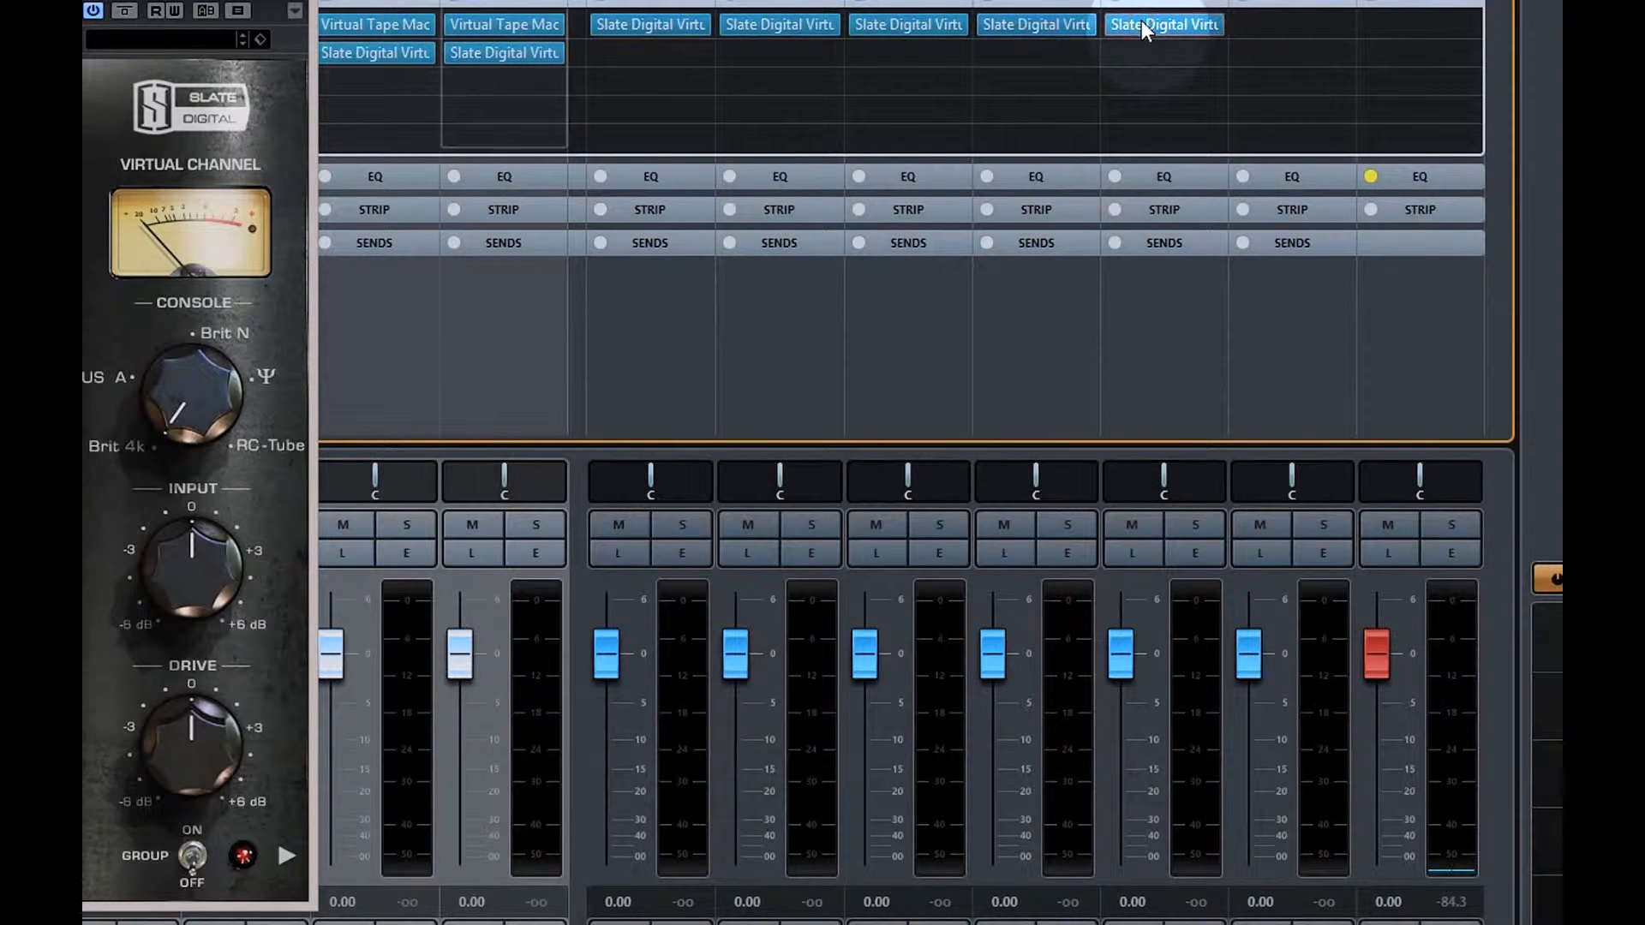
click(623, 31)
click(407, 557)
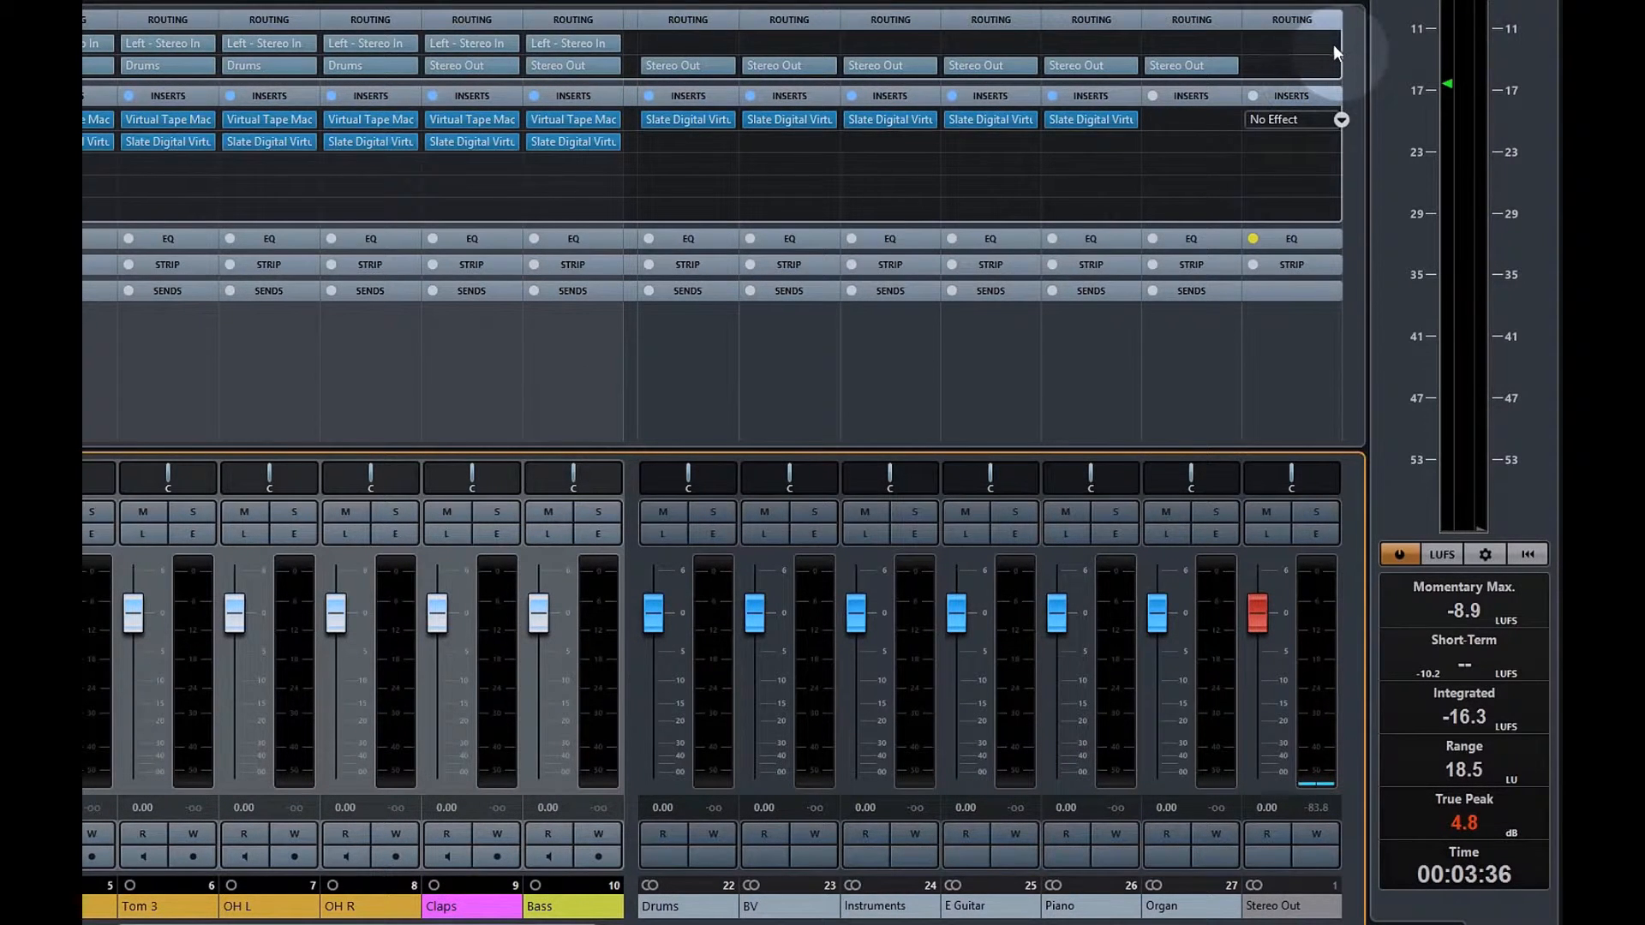
click(1328, 118)
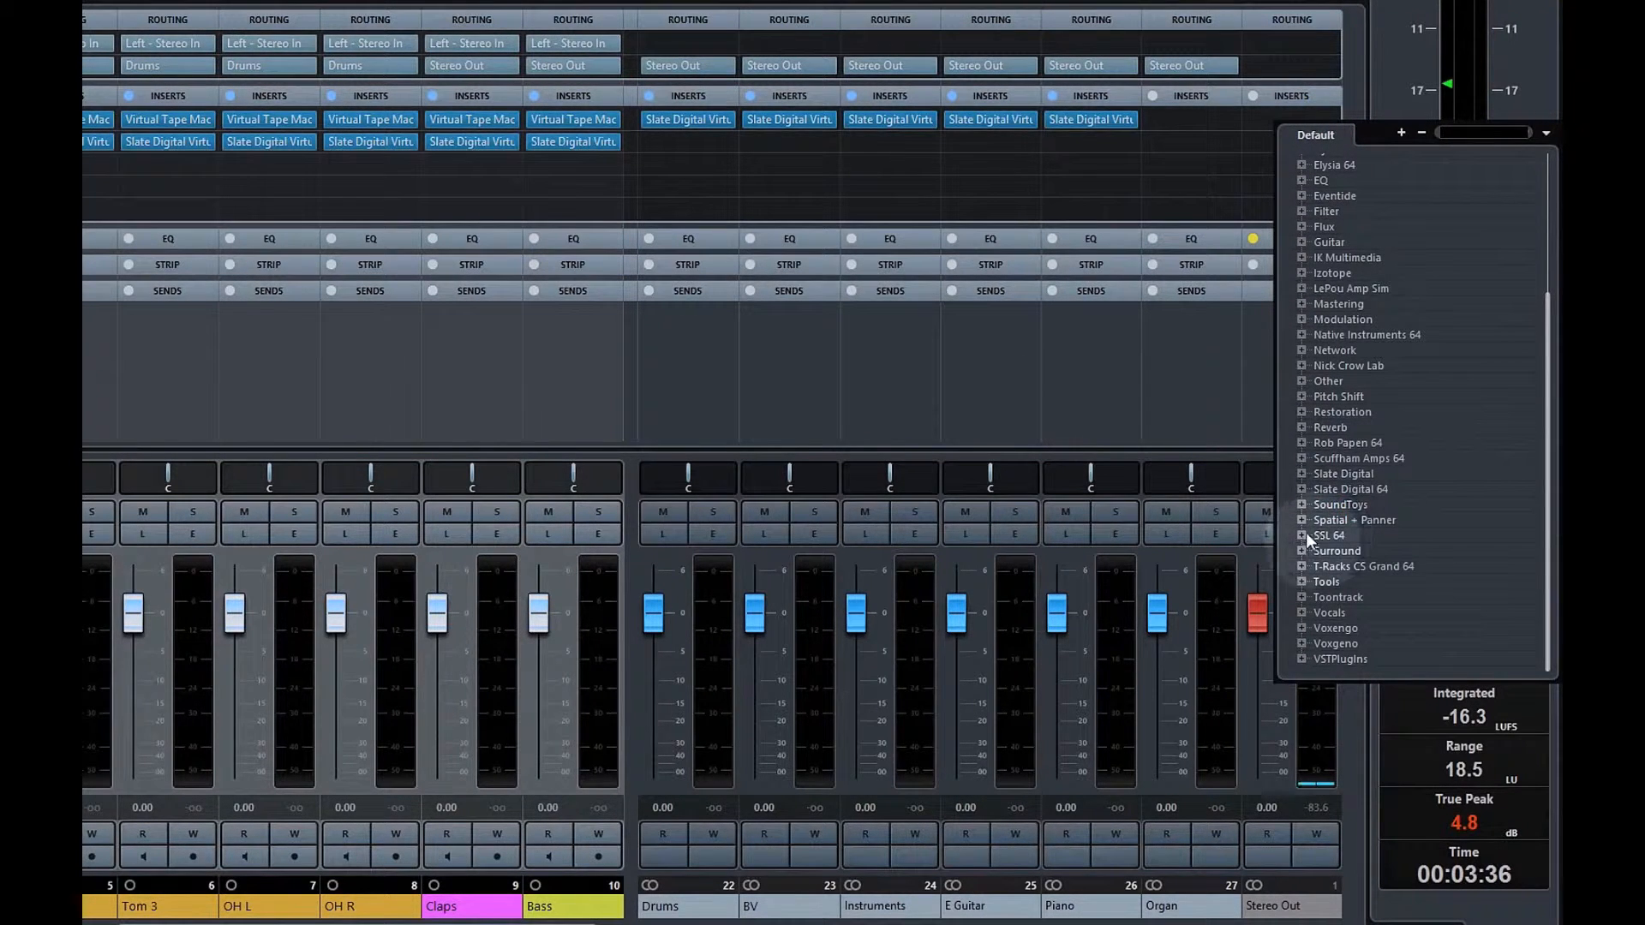
Load a Slate Digital plugin and Virtual Tape Machines onto the Stereo Out inserts
click(1302, 490)
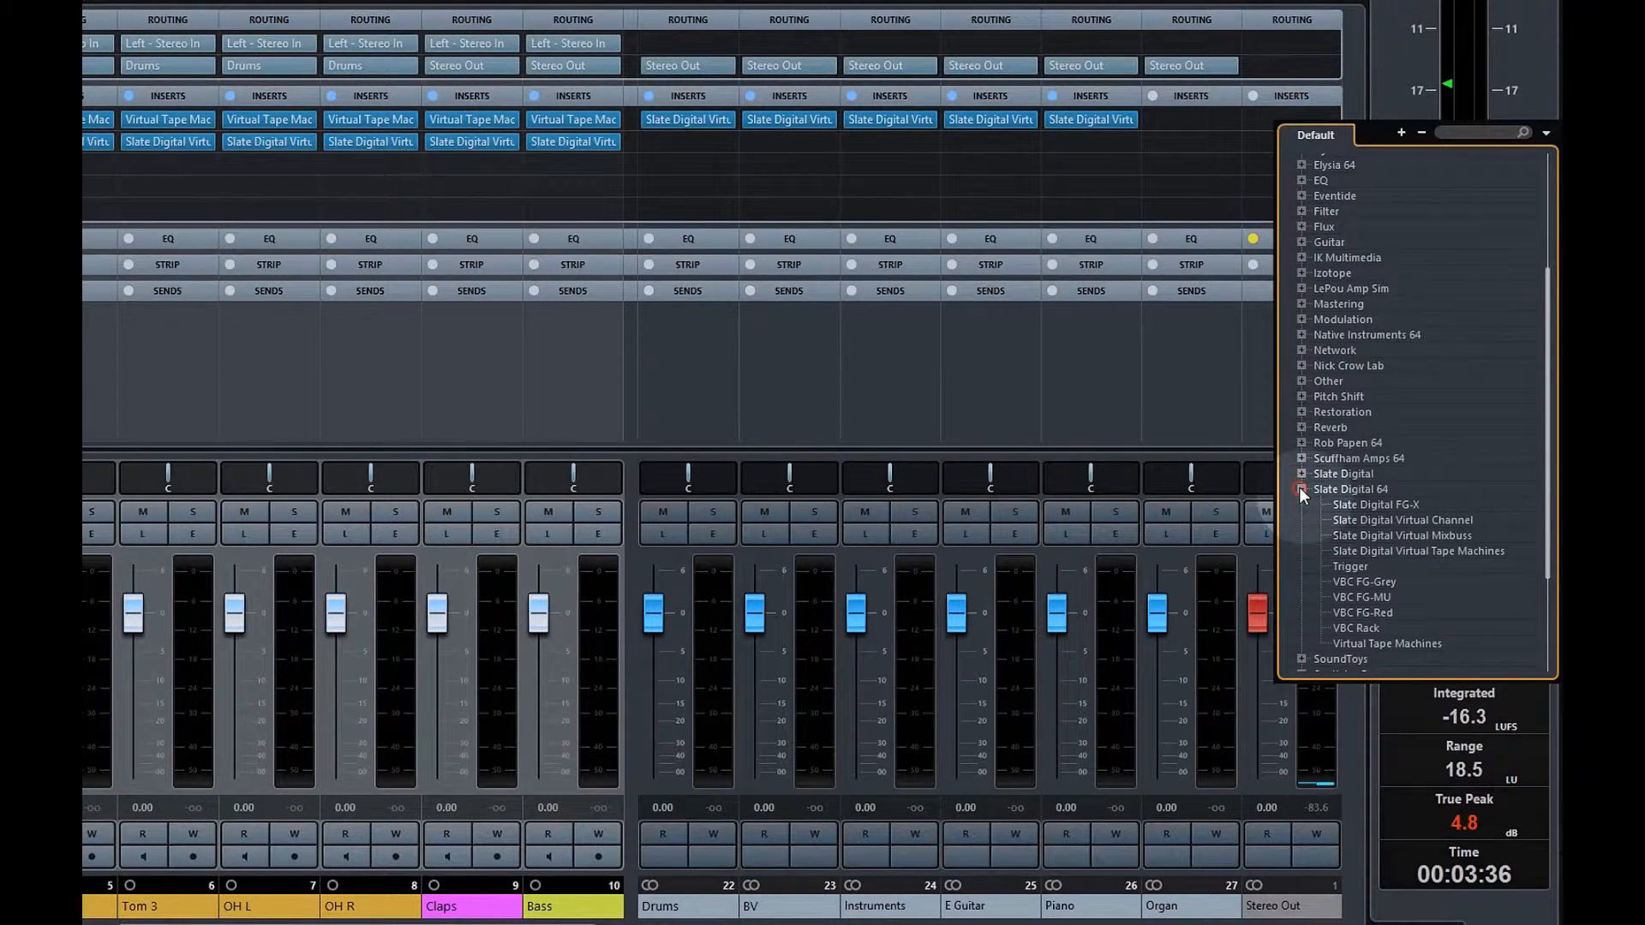
click(1393, 536)
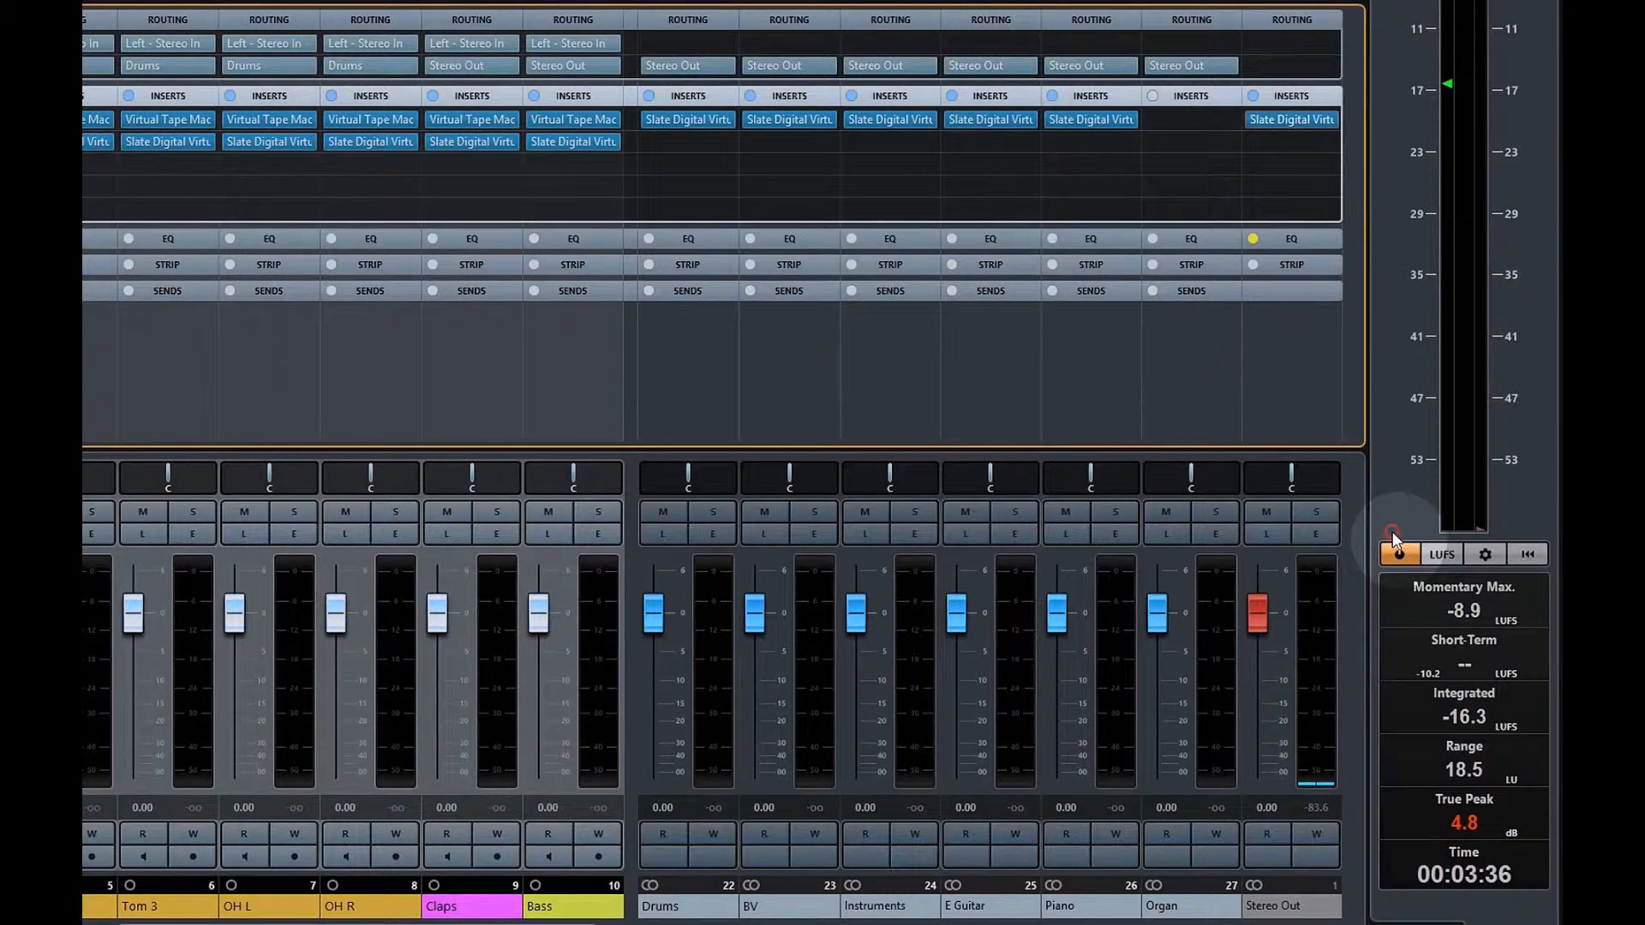
click(1337, 189)
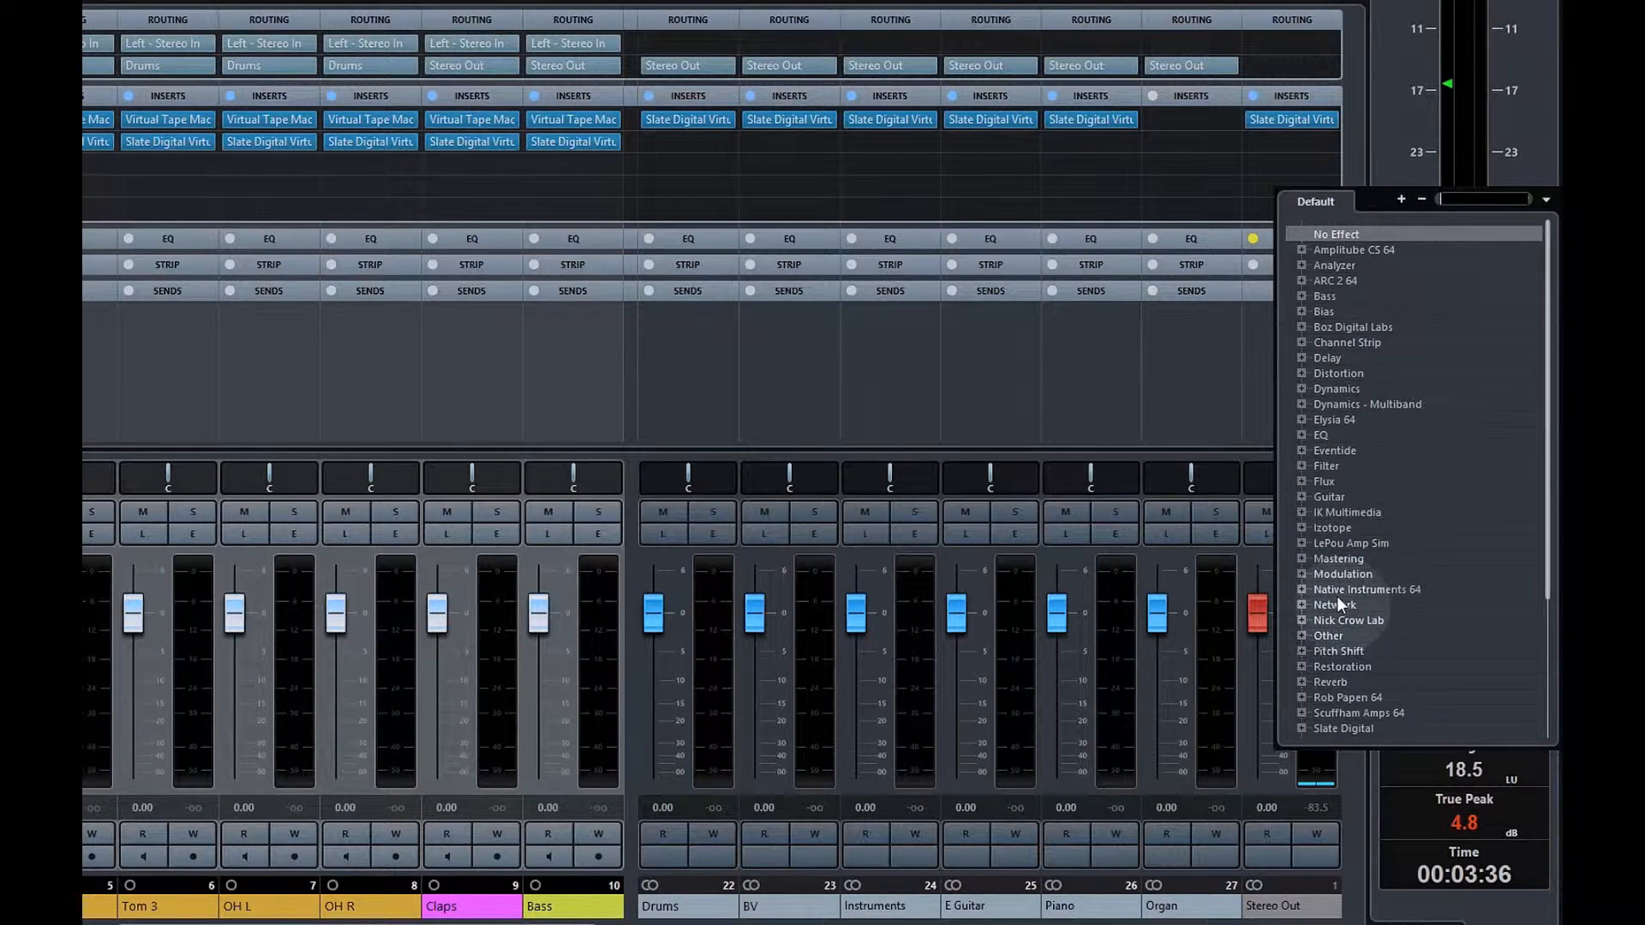
scroll(1336, 595, down, 4)
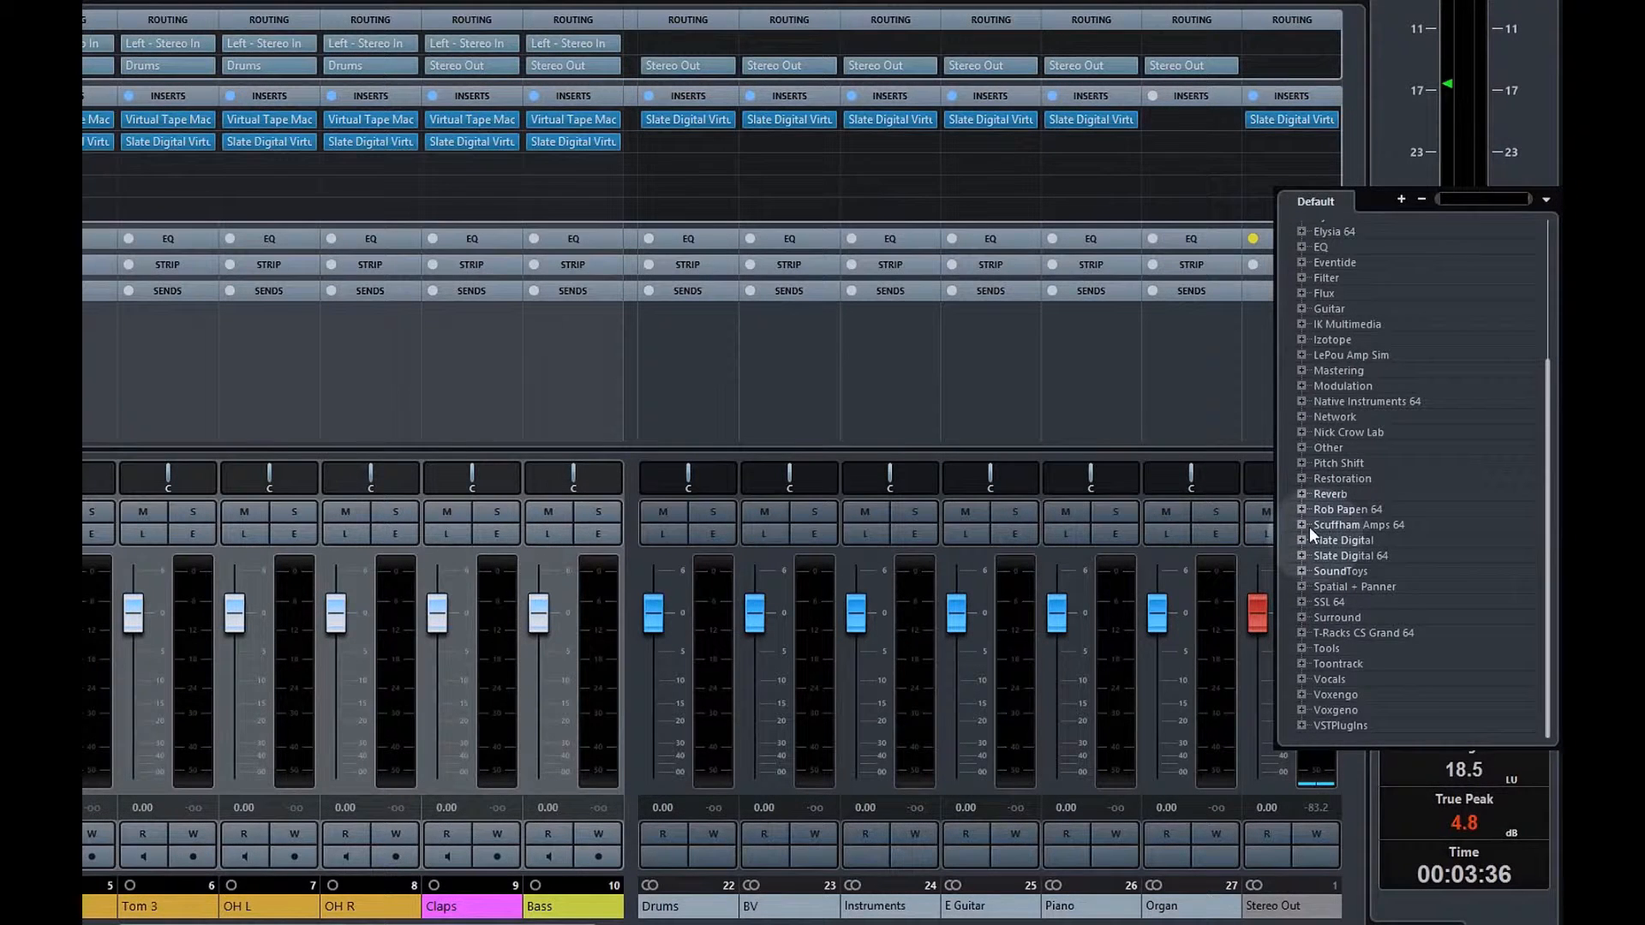
click(1302, 555)
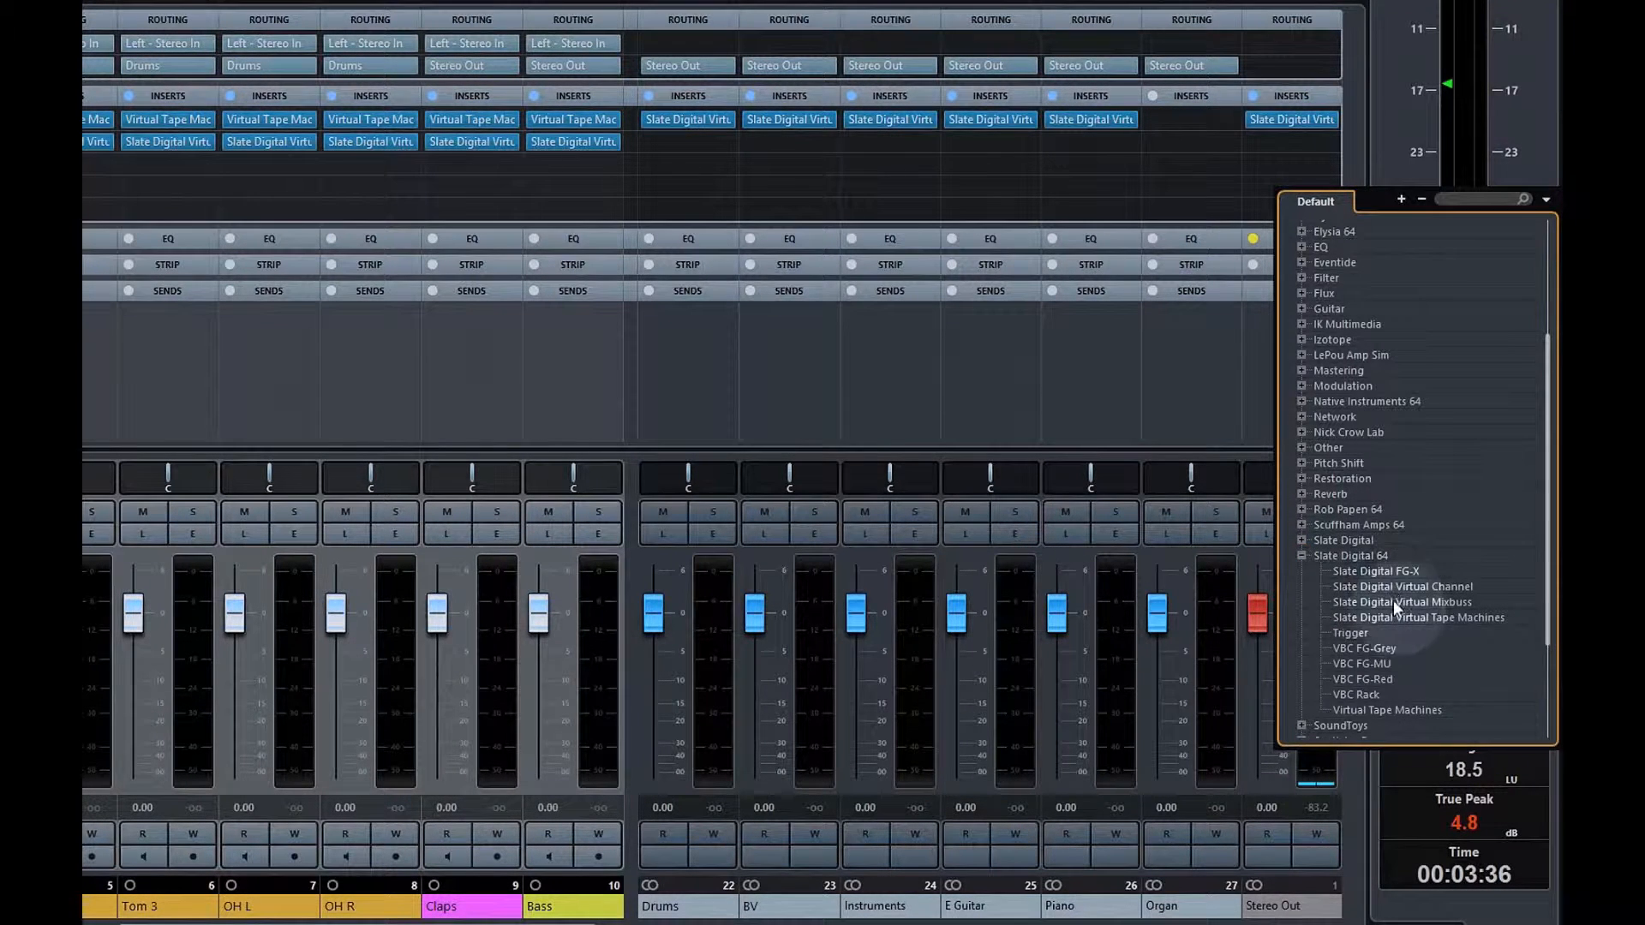
click(1383, 710)
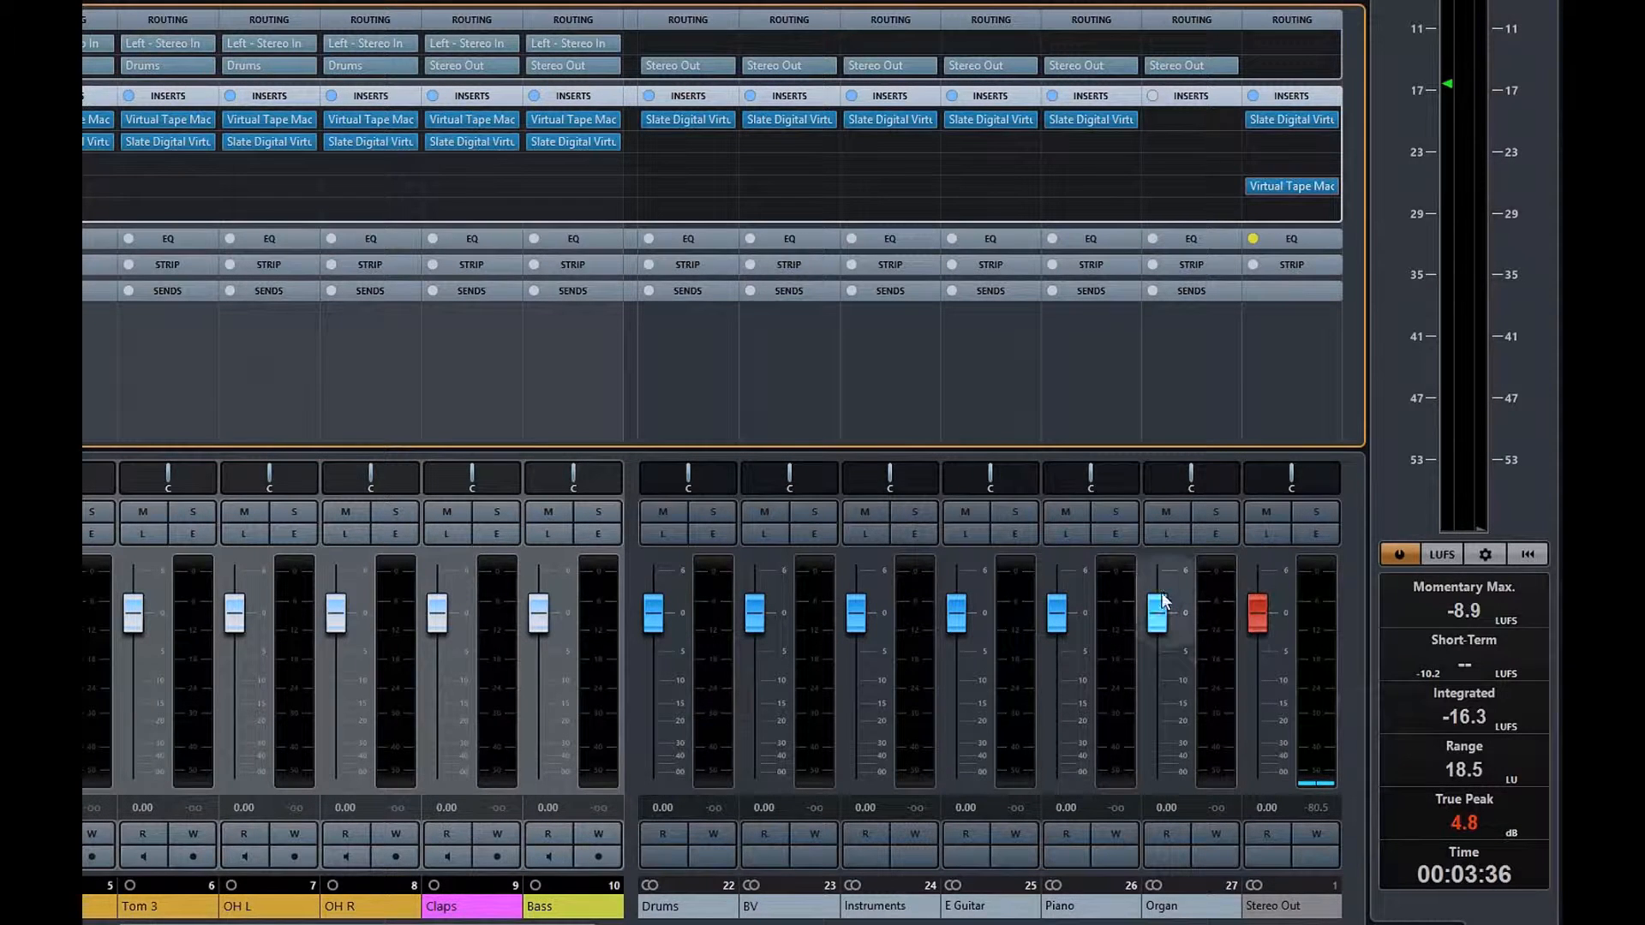
Narrow the channel strips and set Kik's Virtual Tape Machines to the 2" 16 Track machine
click(708, 345)
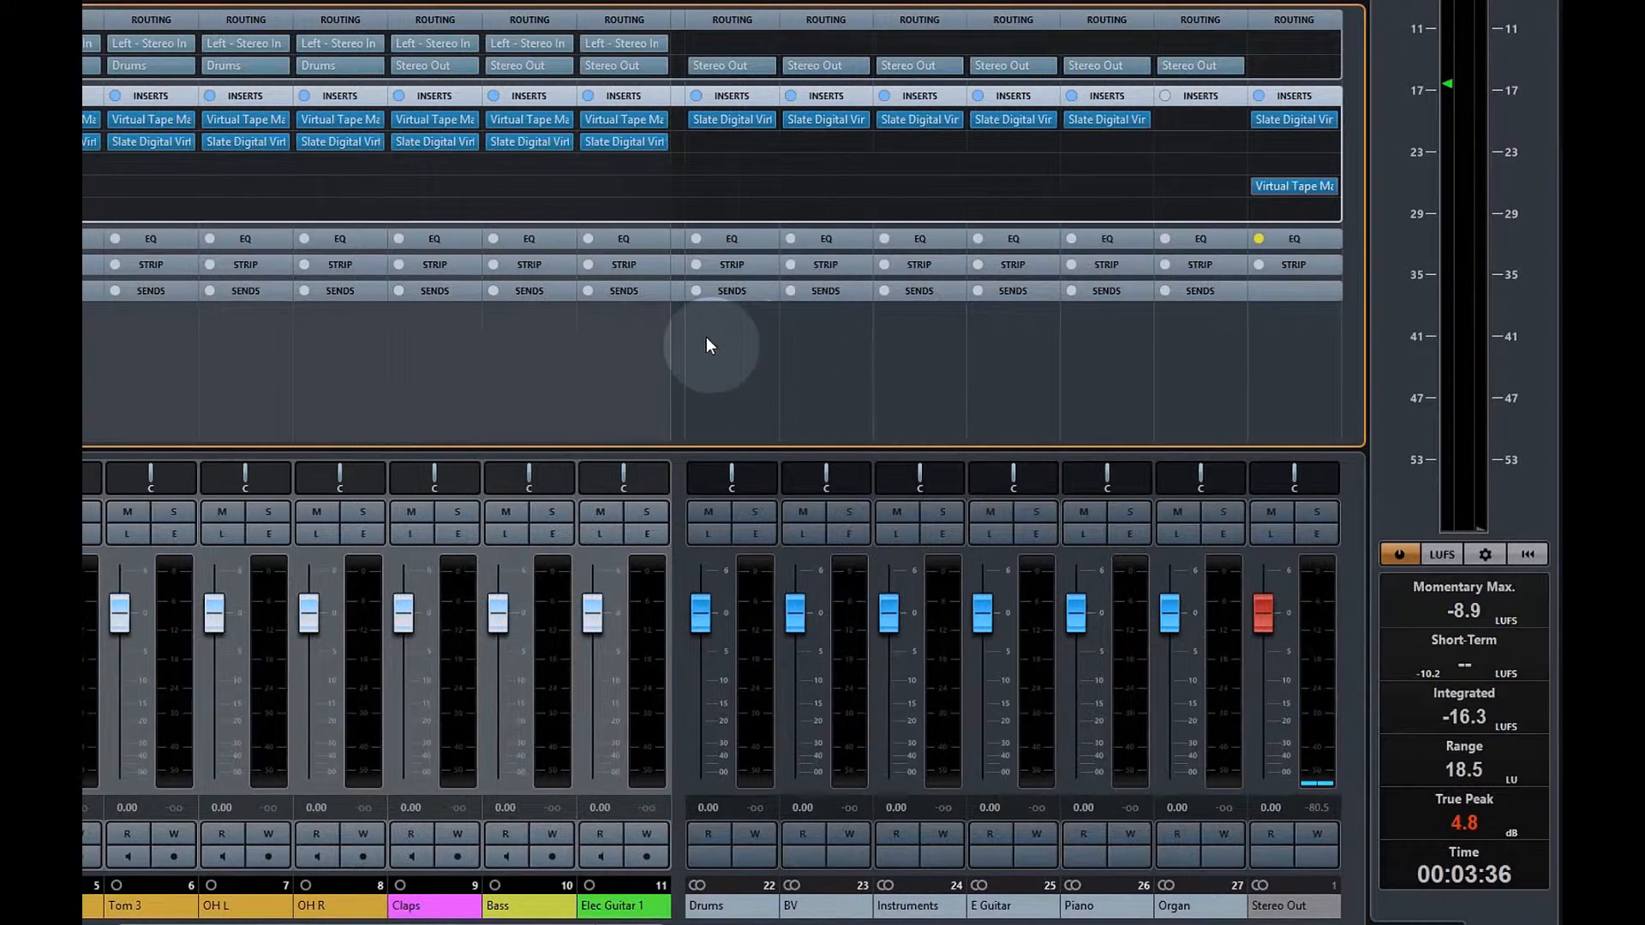
key(g)
key(g)
key(g)
key(g)
key(g)
key(g)
key(g)
key(g)
key(g)
key(g)
key(g)
key(g)
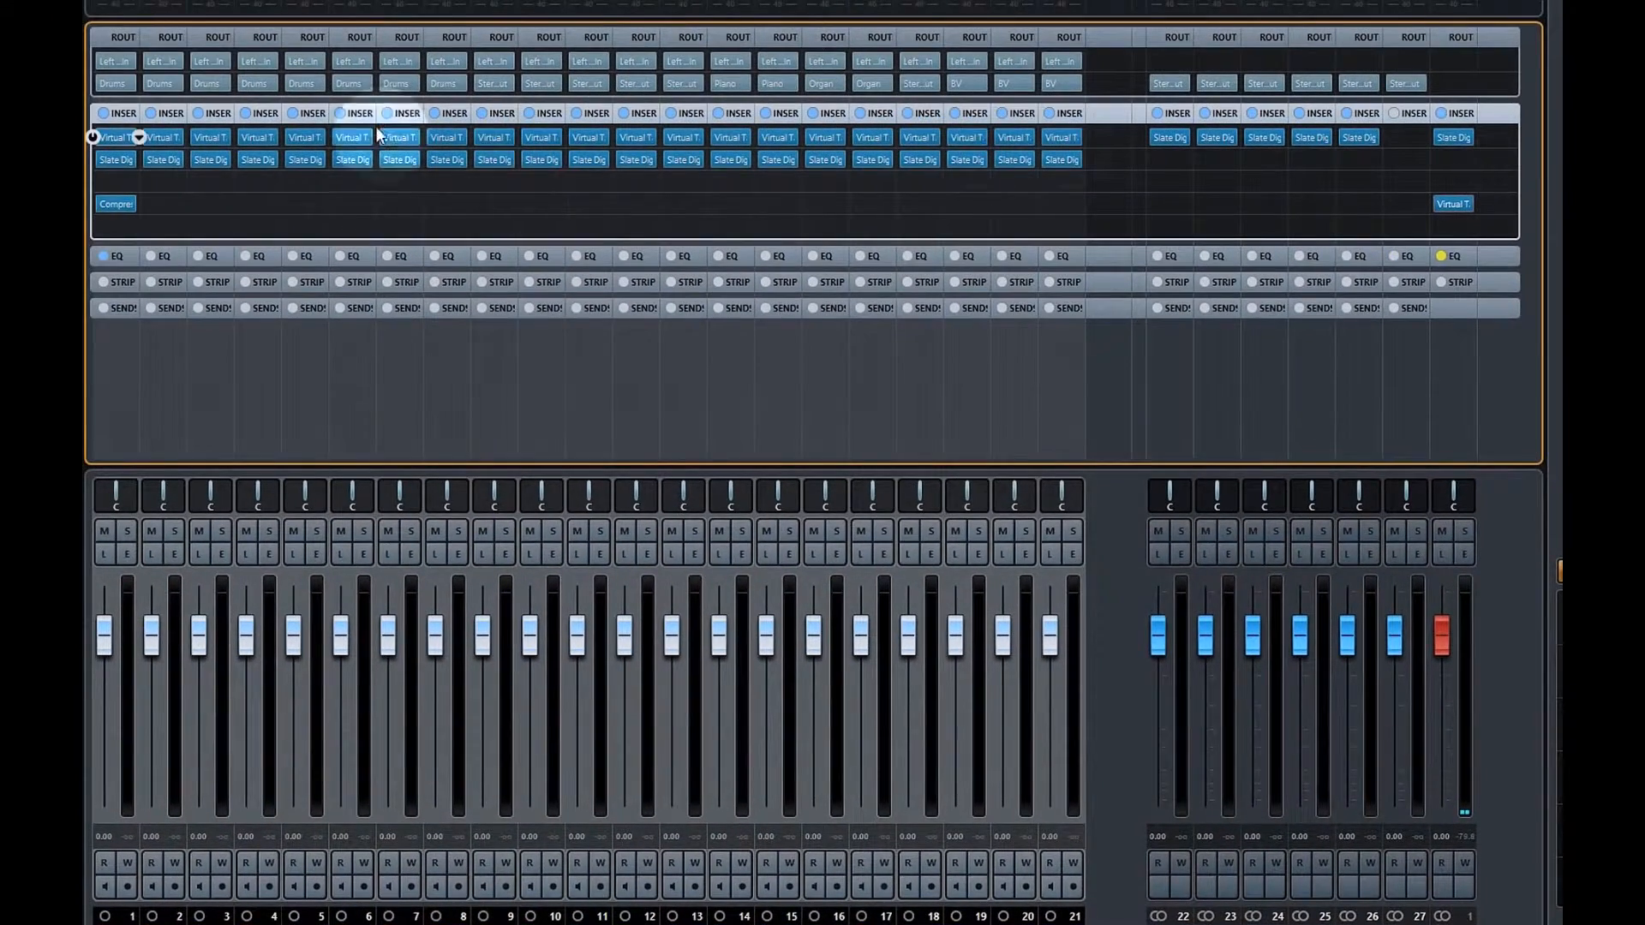
click(116, 138)
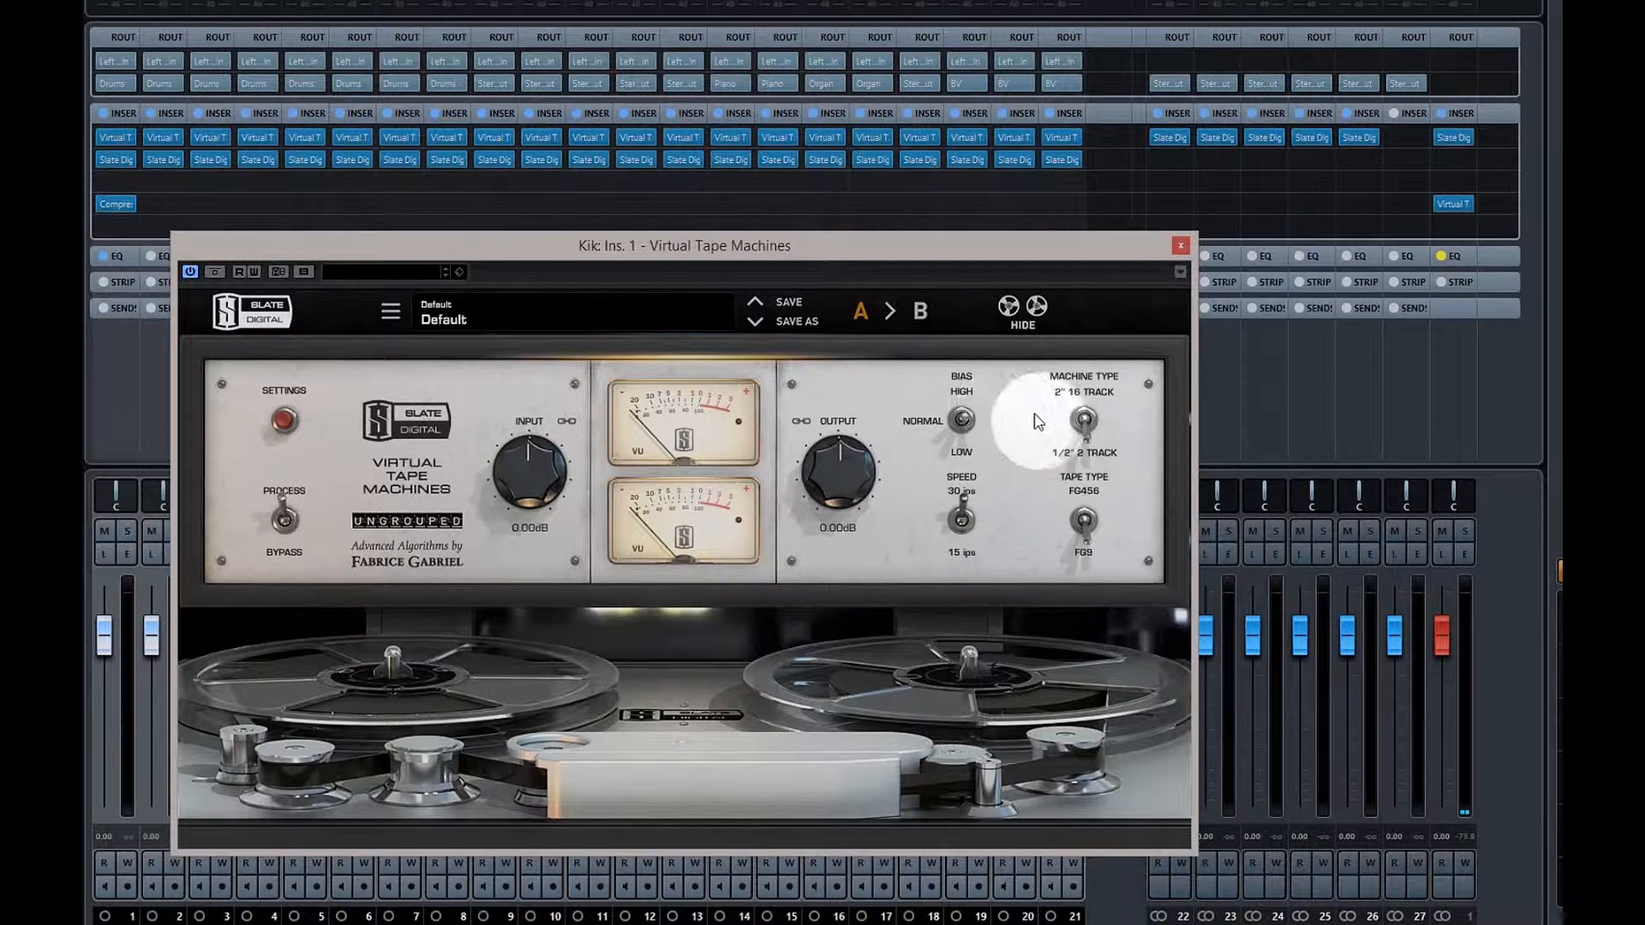
click(1087, 418)
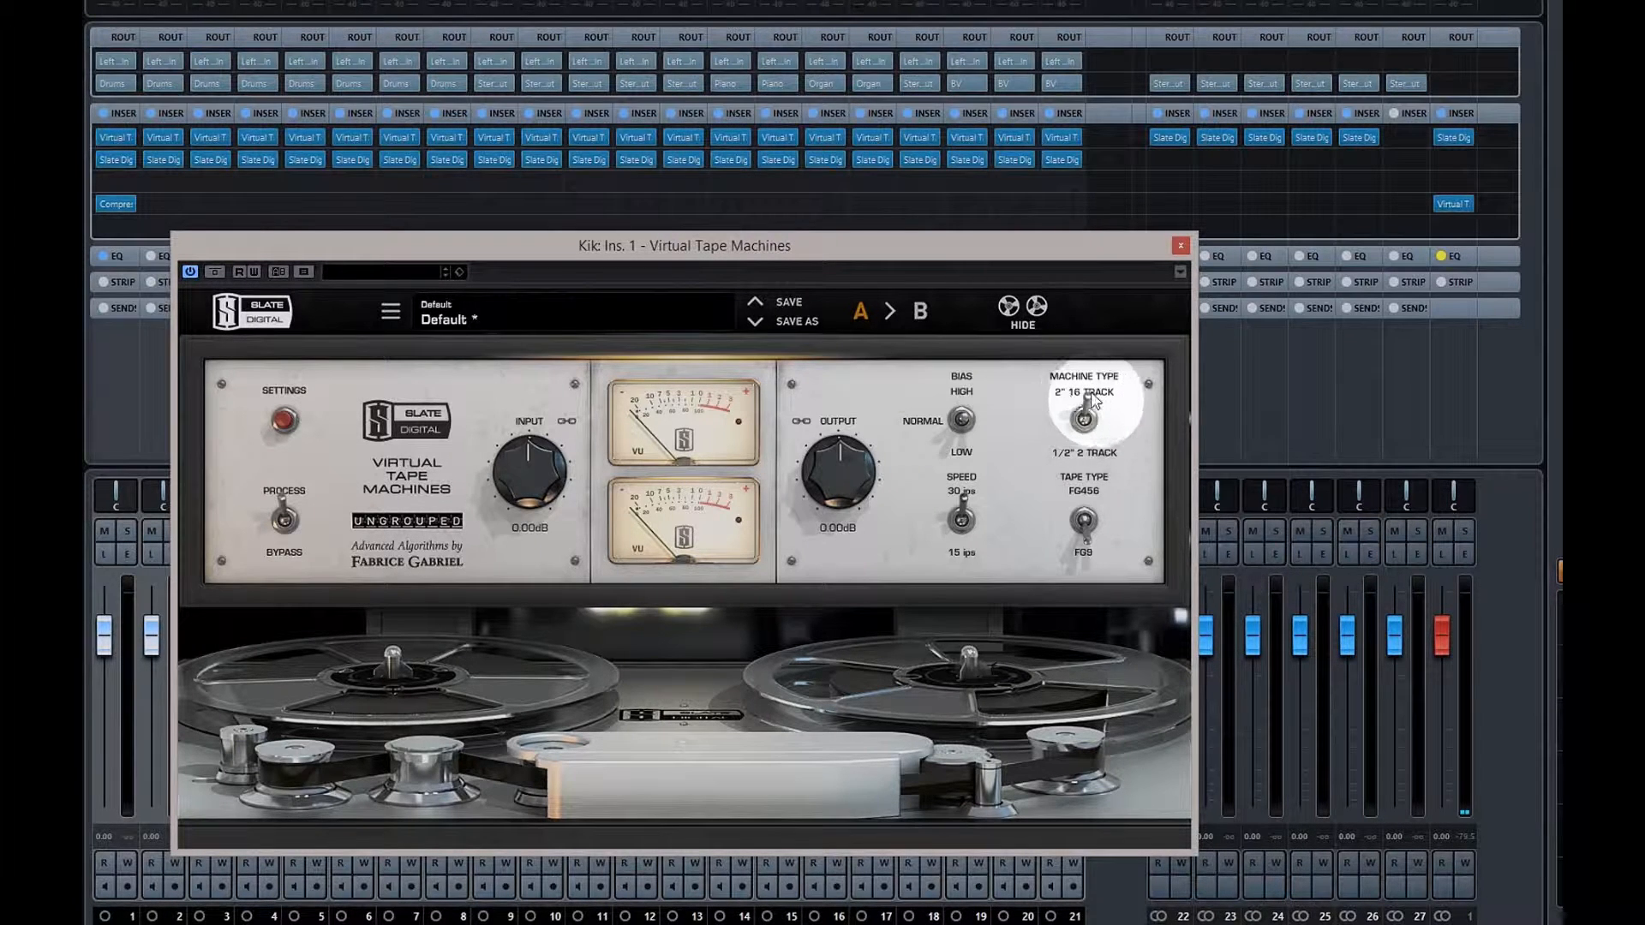
Set Kik's tape type to FG456, adjust the speed, then close the plugin and the mixer
click(1097, 509)
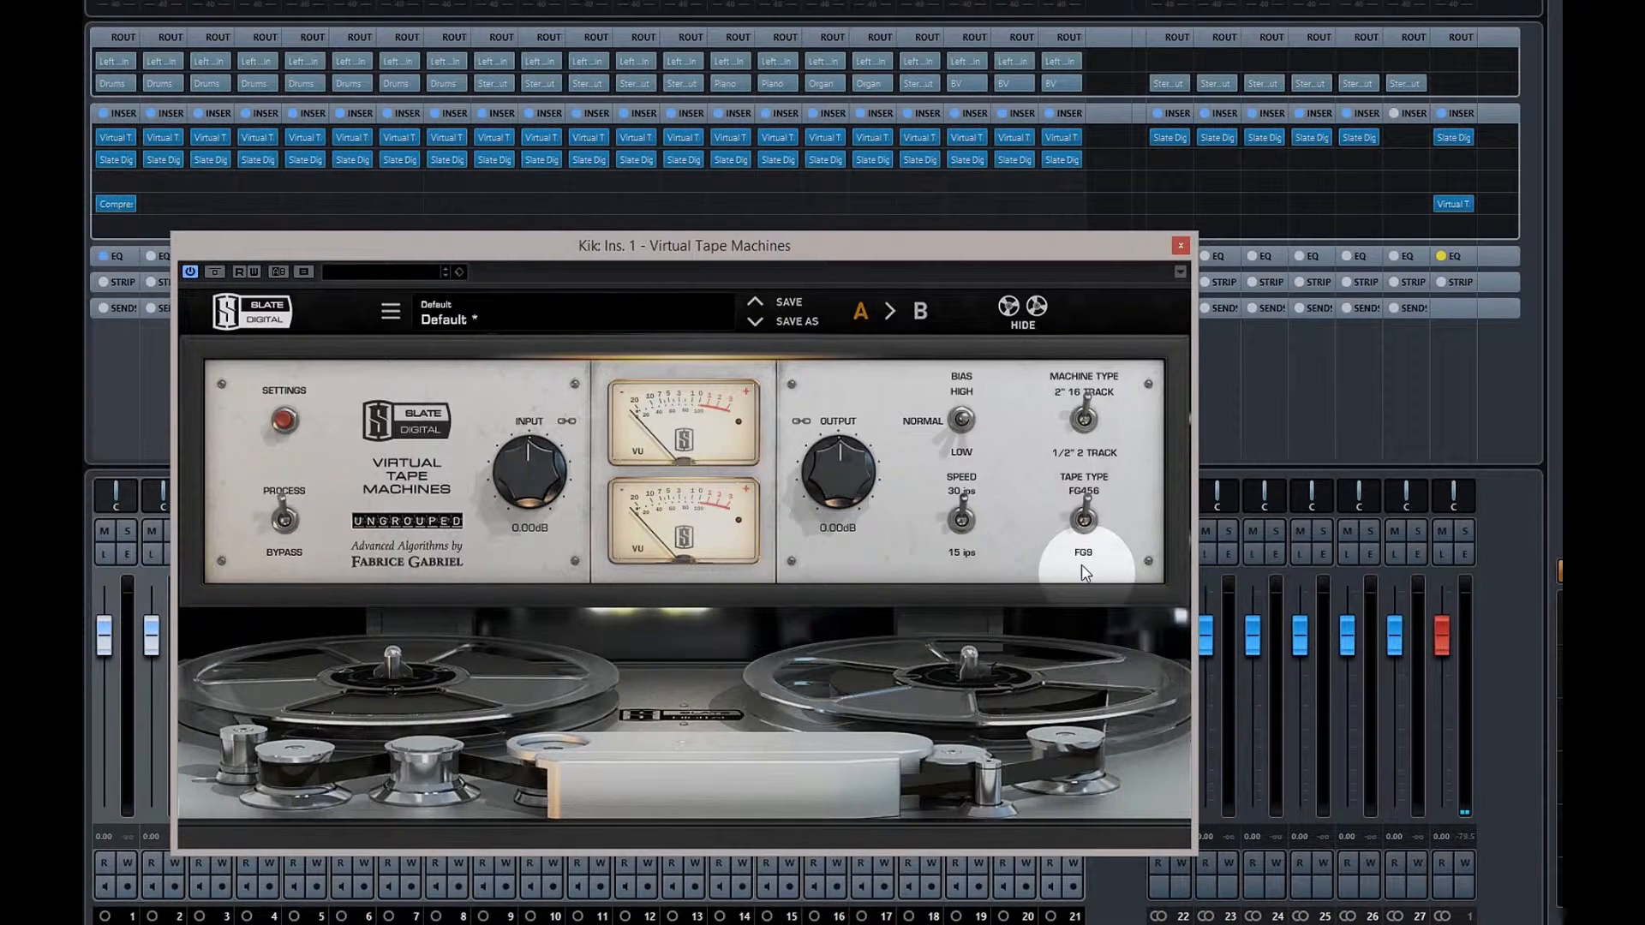
click(964, 527)
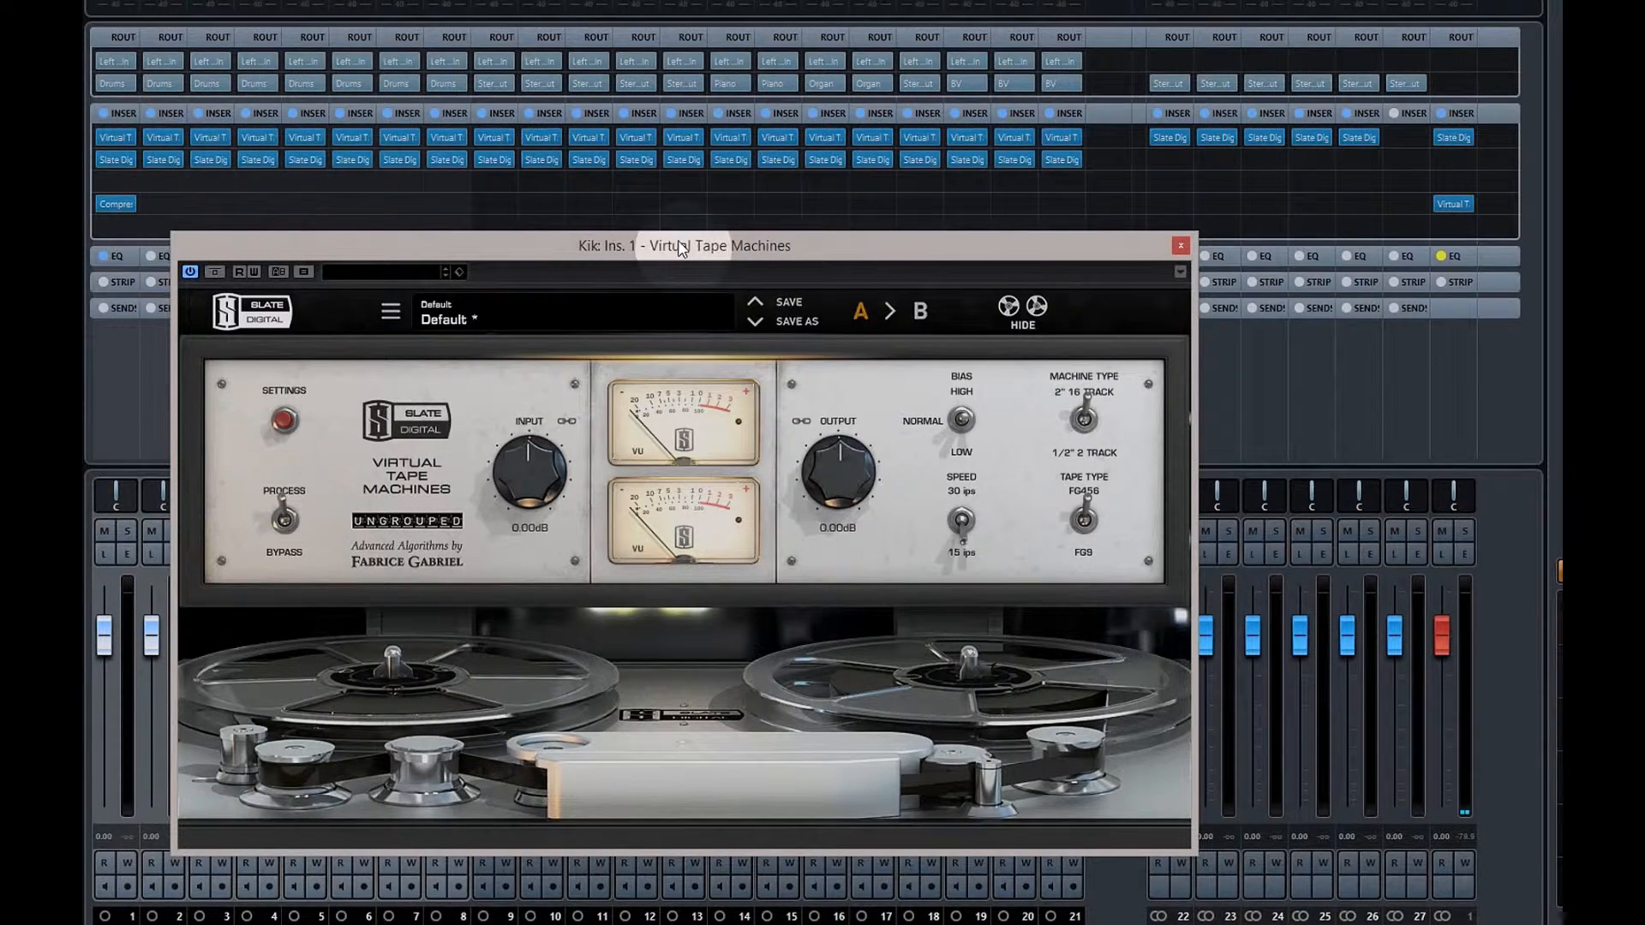
click(1181, 245)
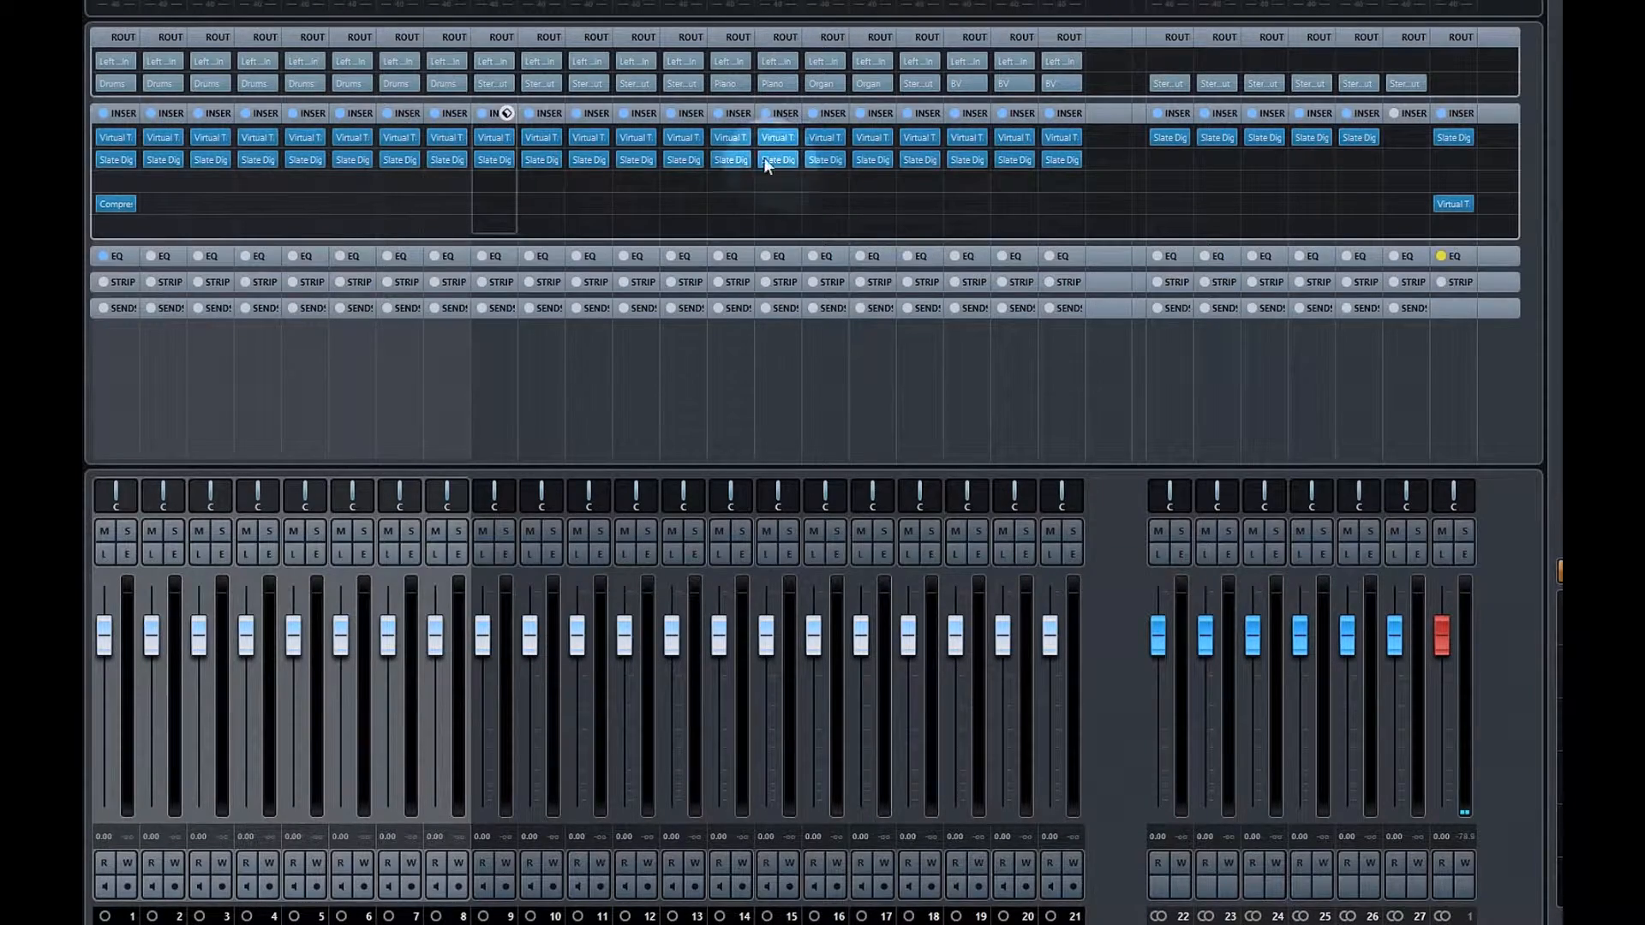
key(F3)
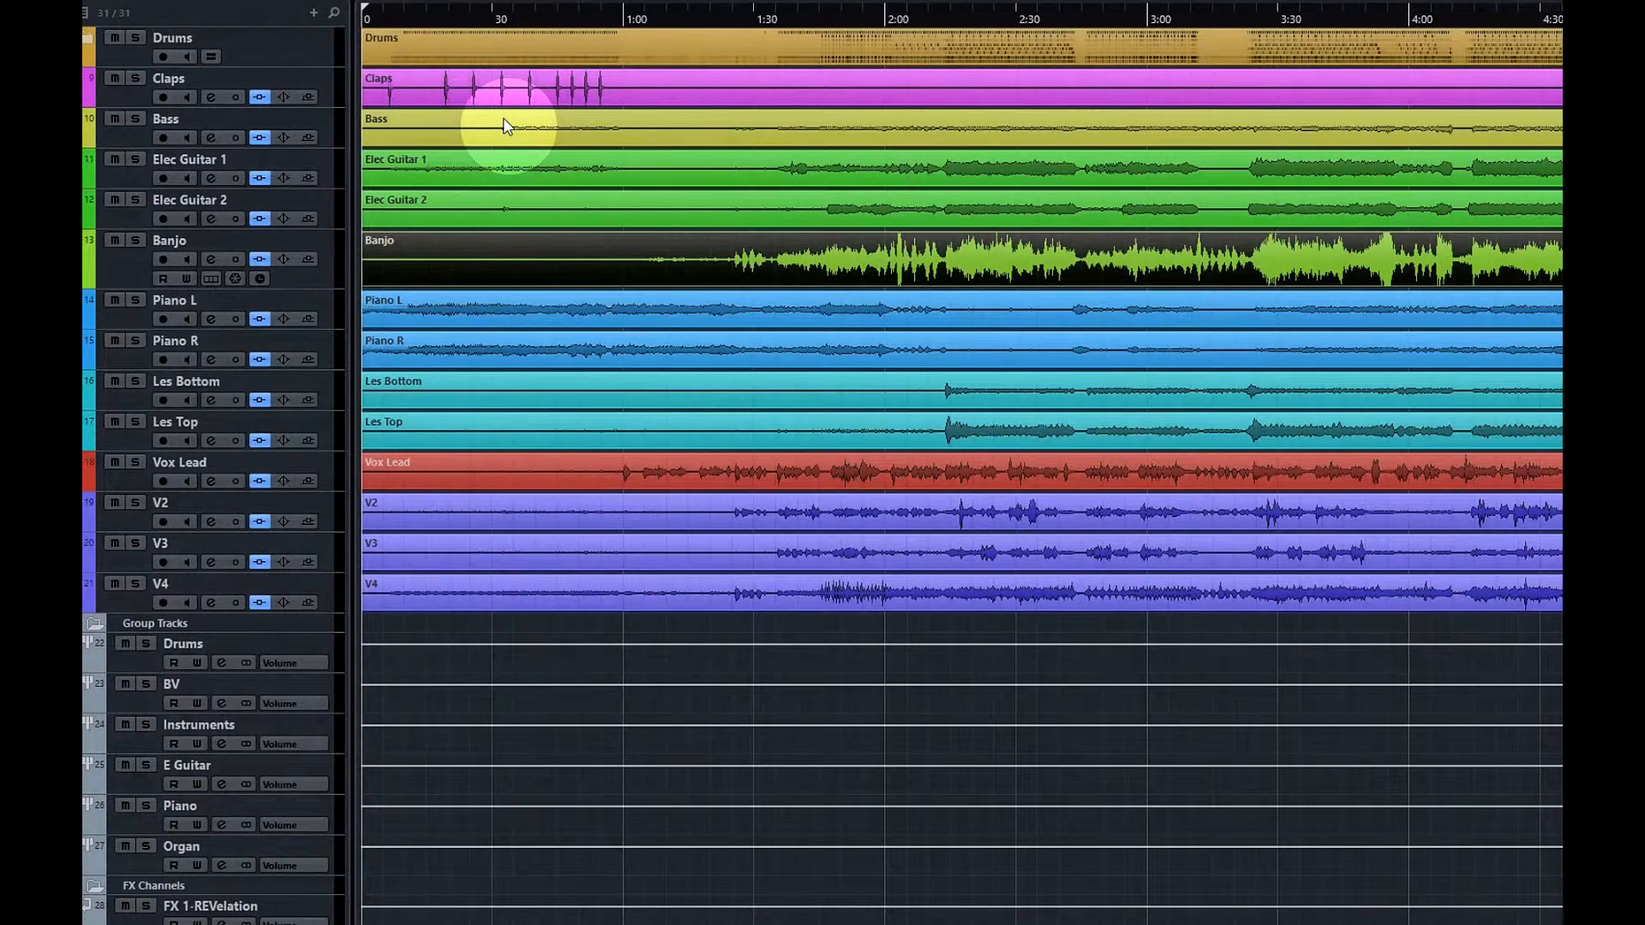
Expand the Drums folder, move the playhead to about 1:47, and bring up the MixConsole
click(103, 49)
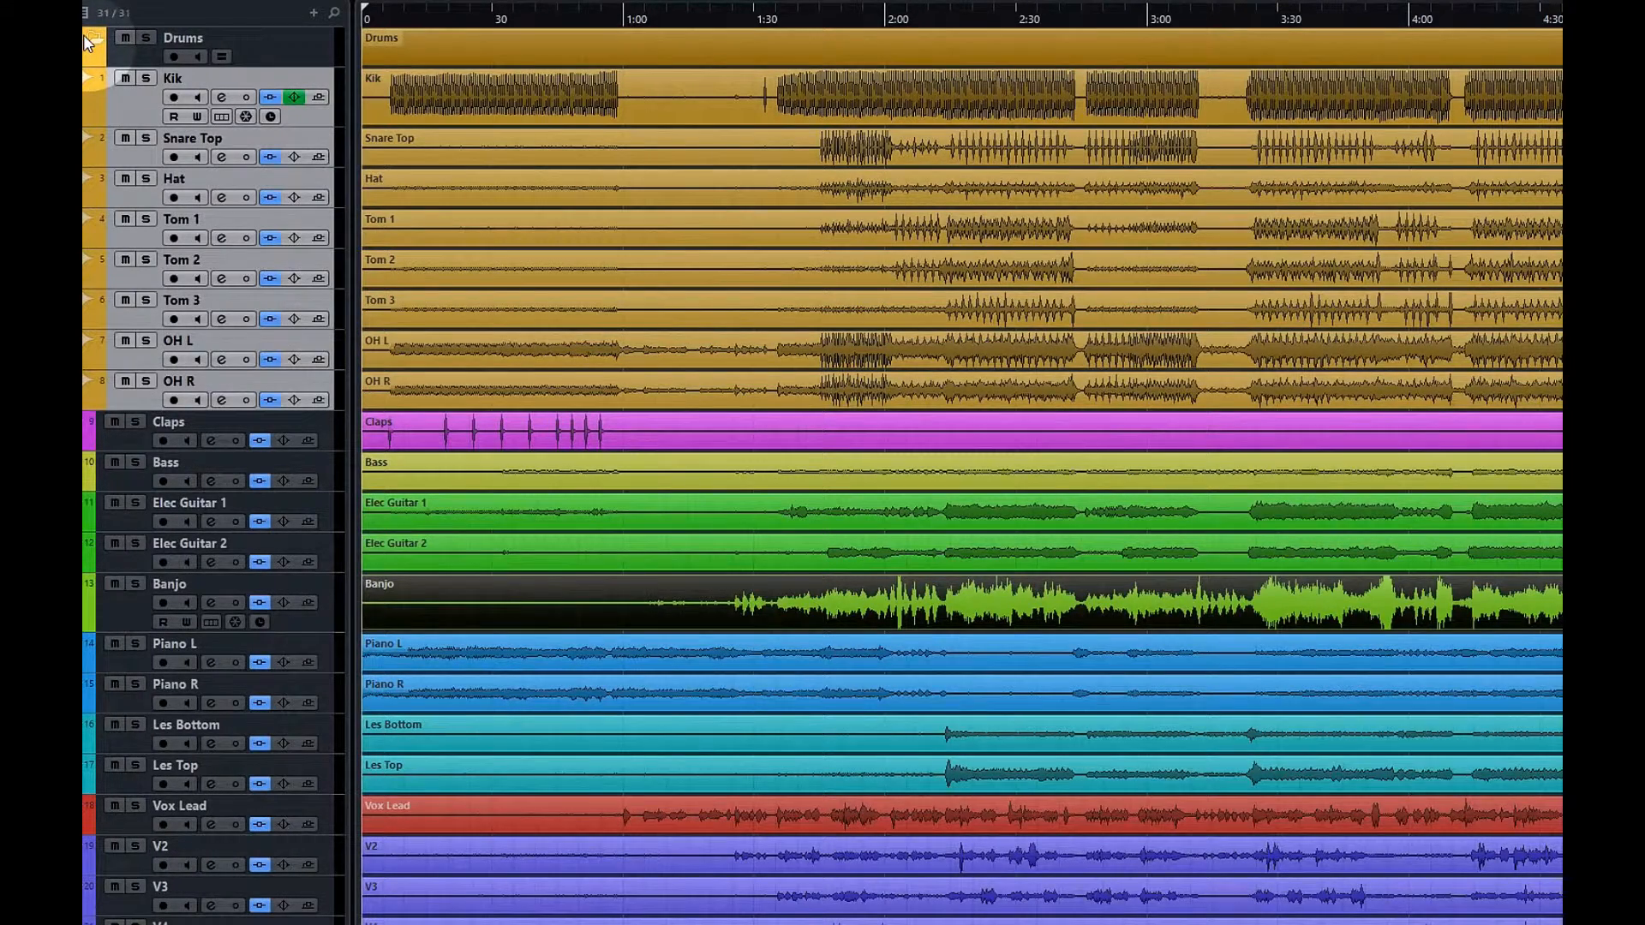
click(825, 19)
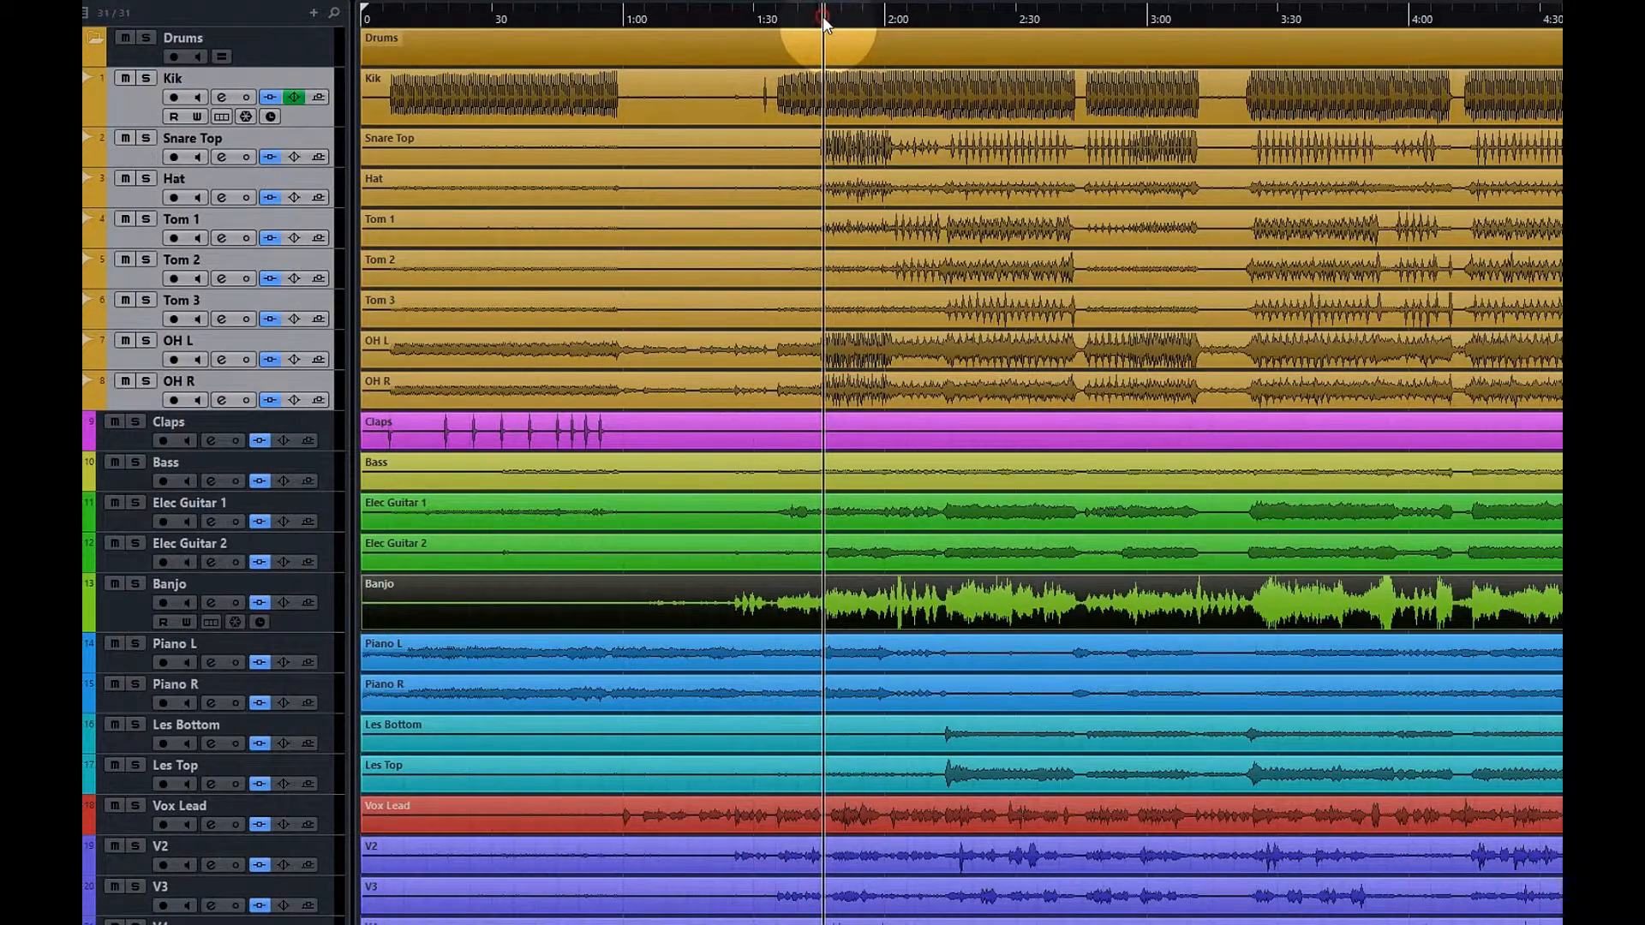
key(F3)
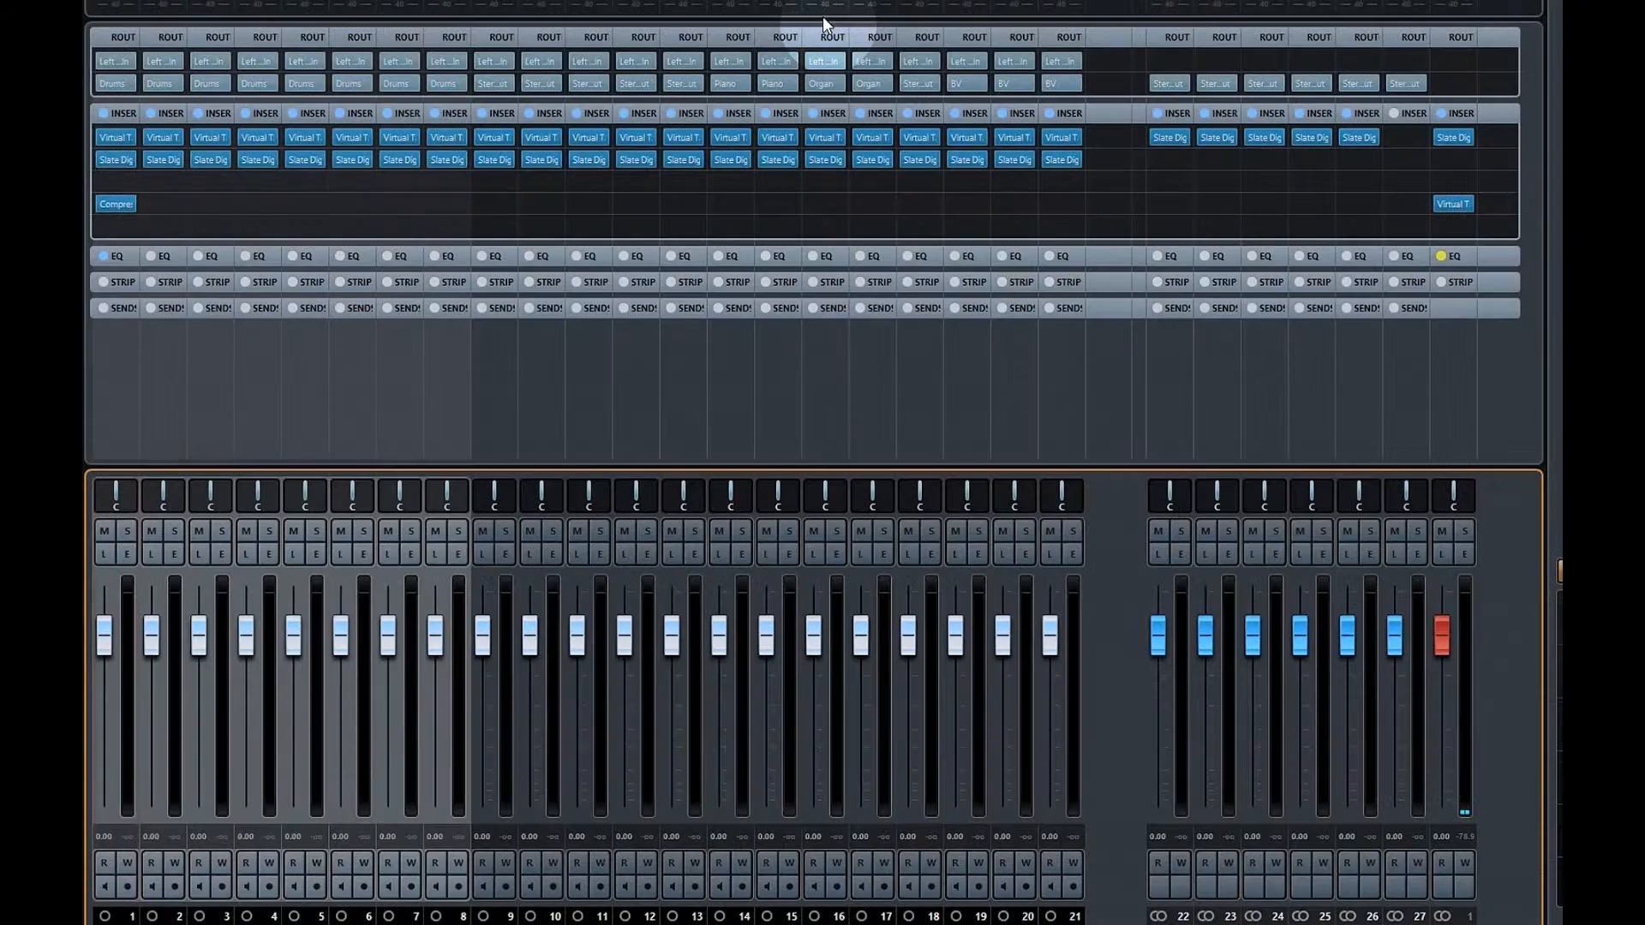
During playback, drive Kik's tape machine to +18 dB input and -18 dB output, then open Kik's Virtual Channel
click(255, 420)
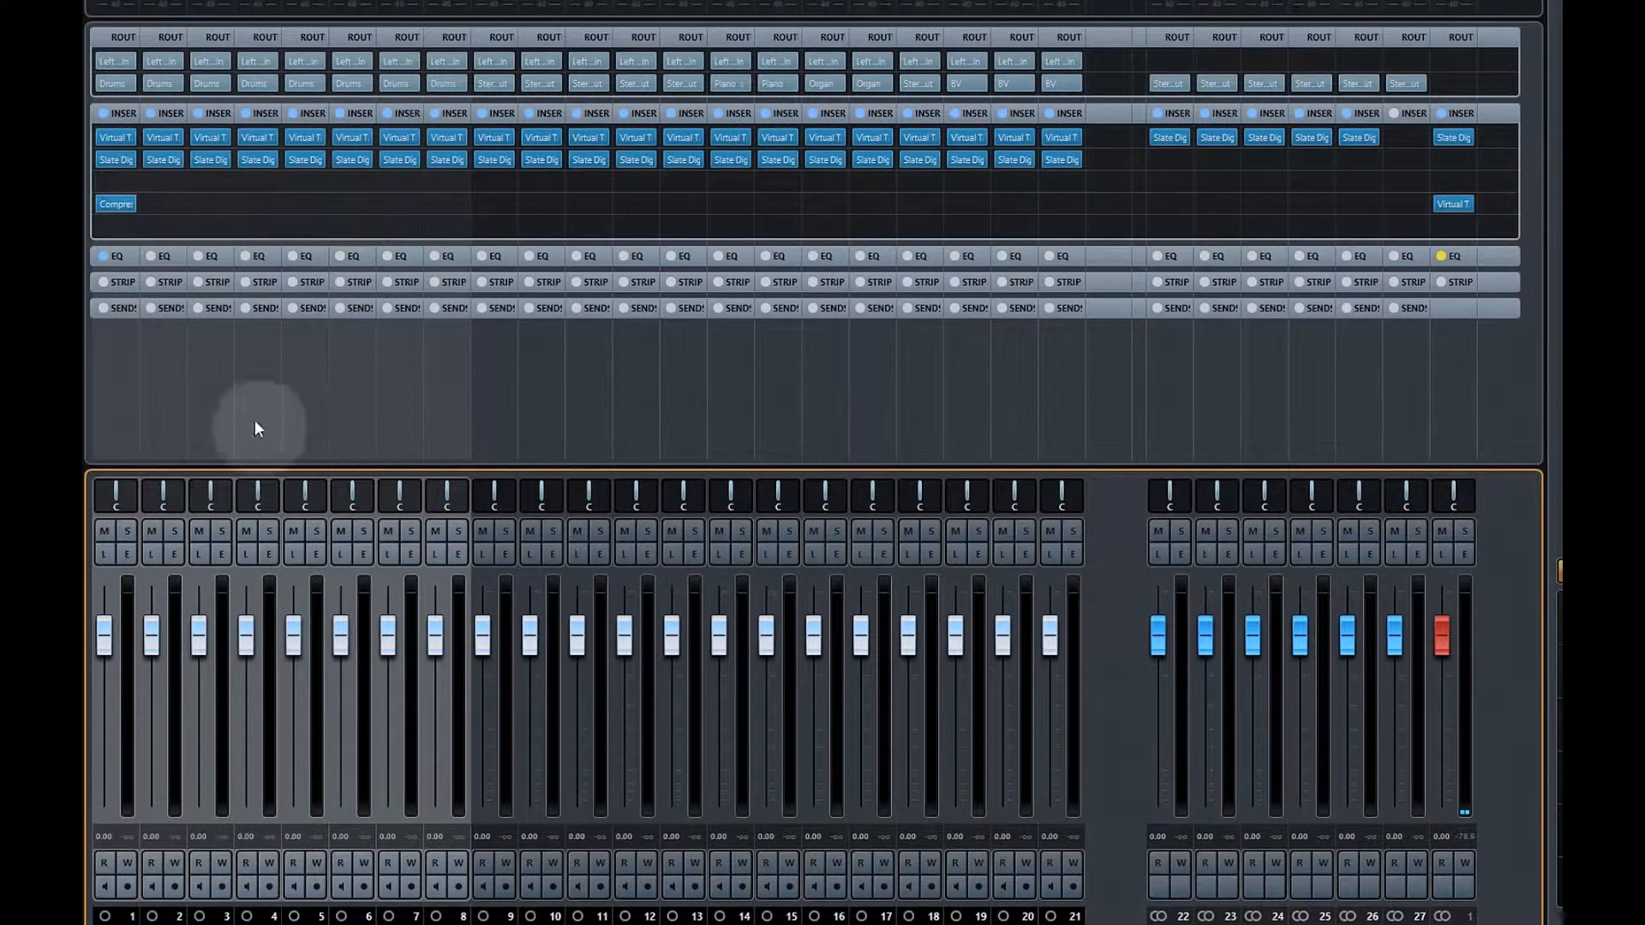
click(115, 138)
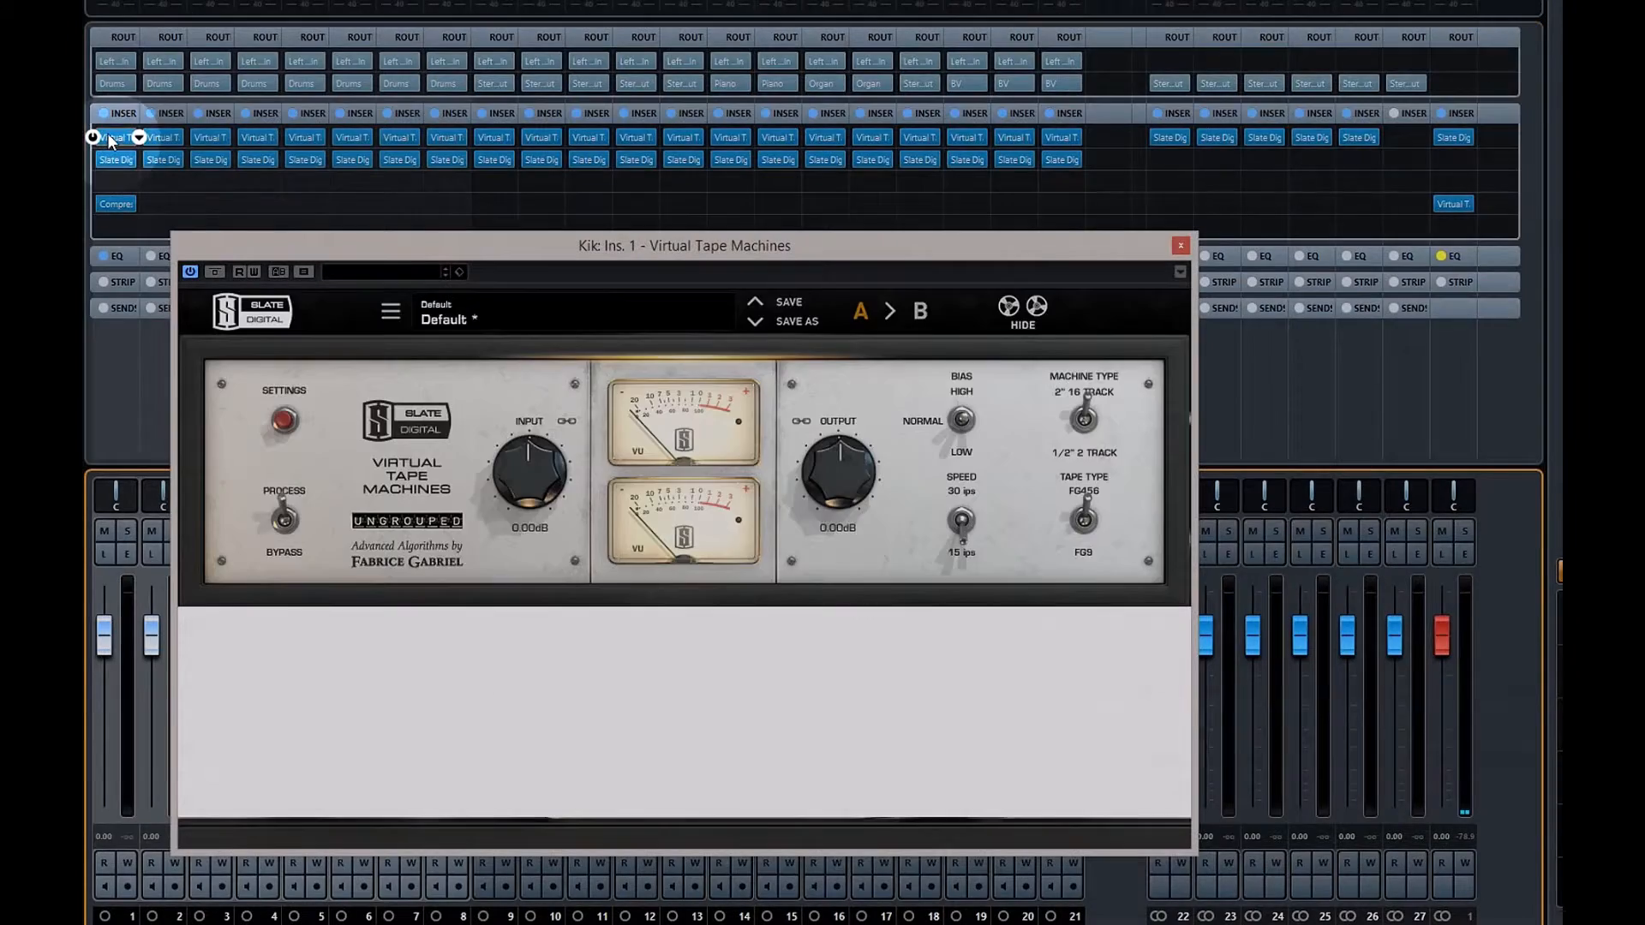
click(114, 134)
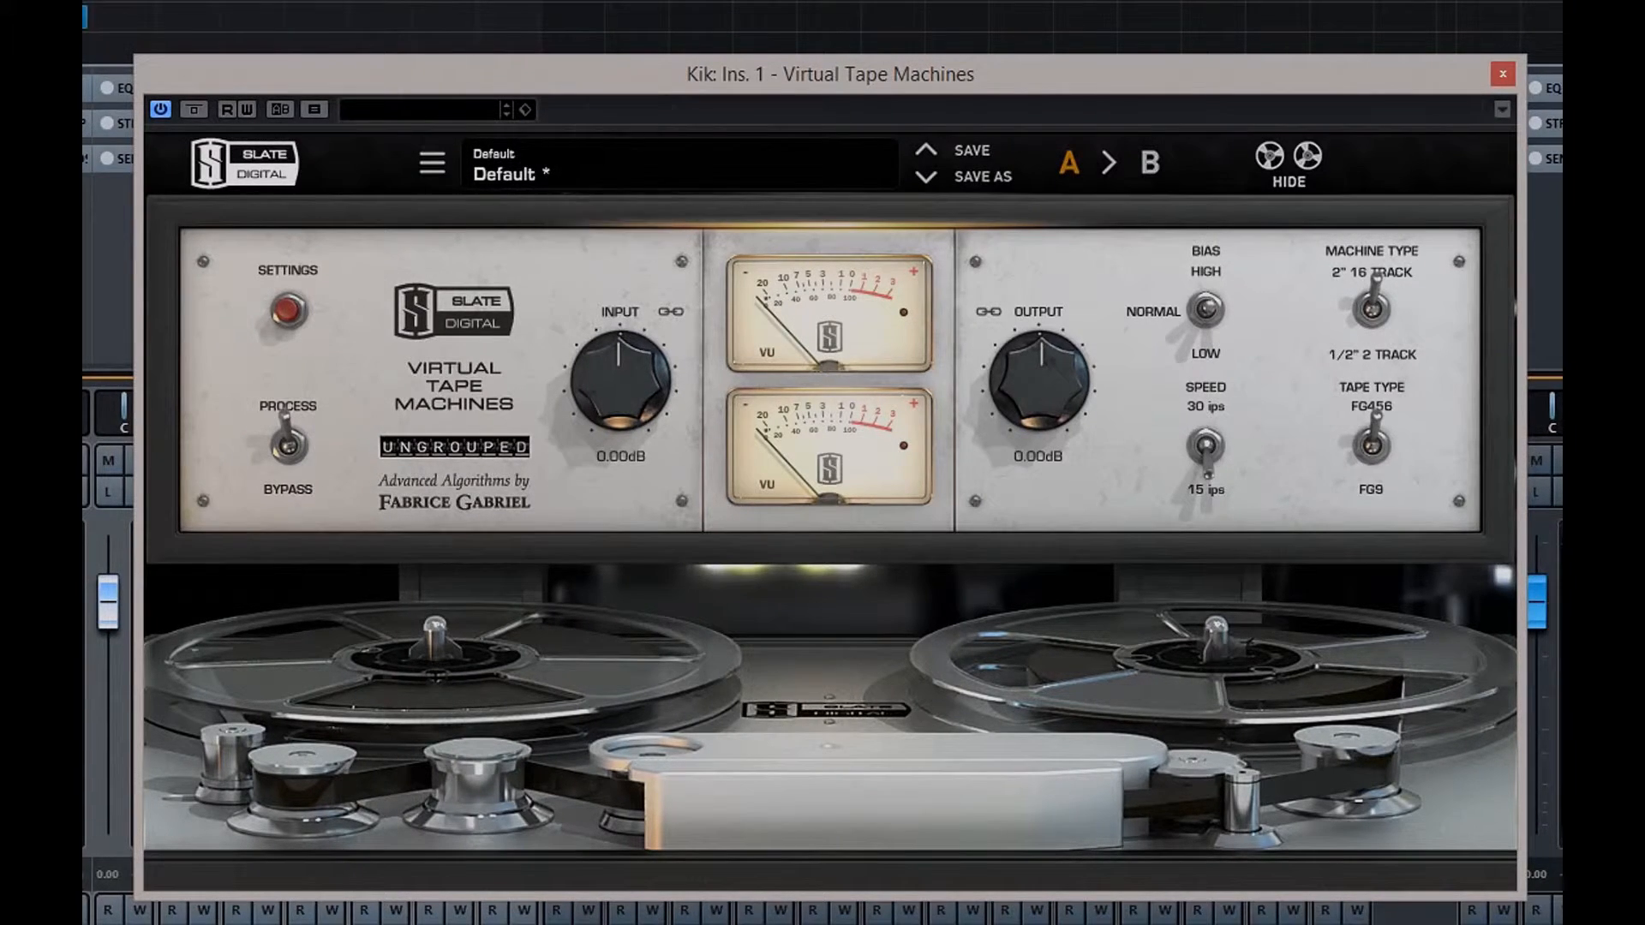
key(space)
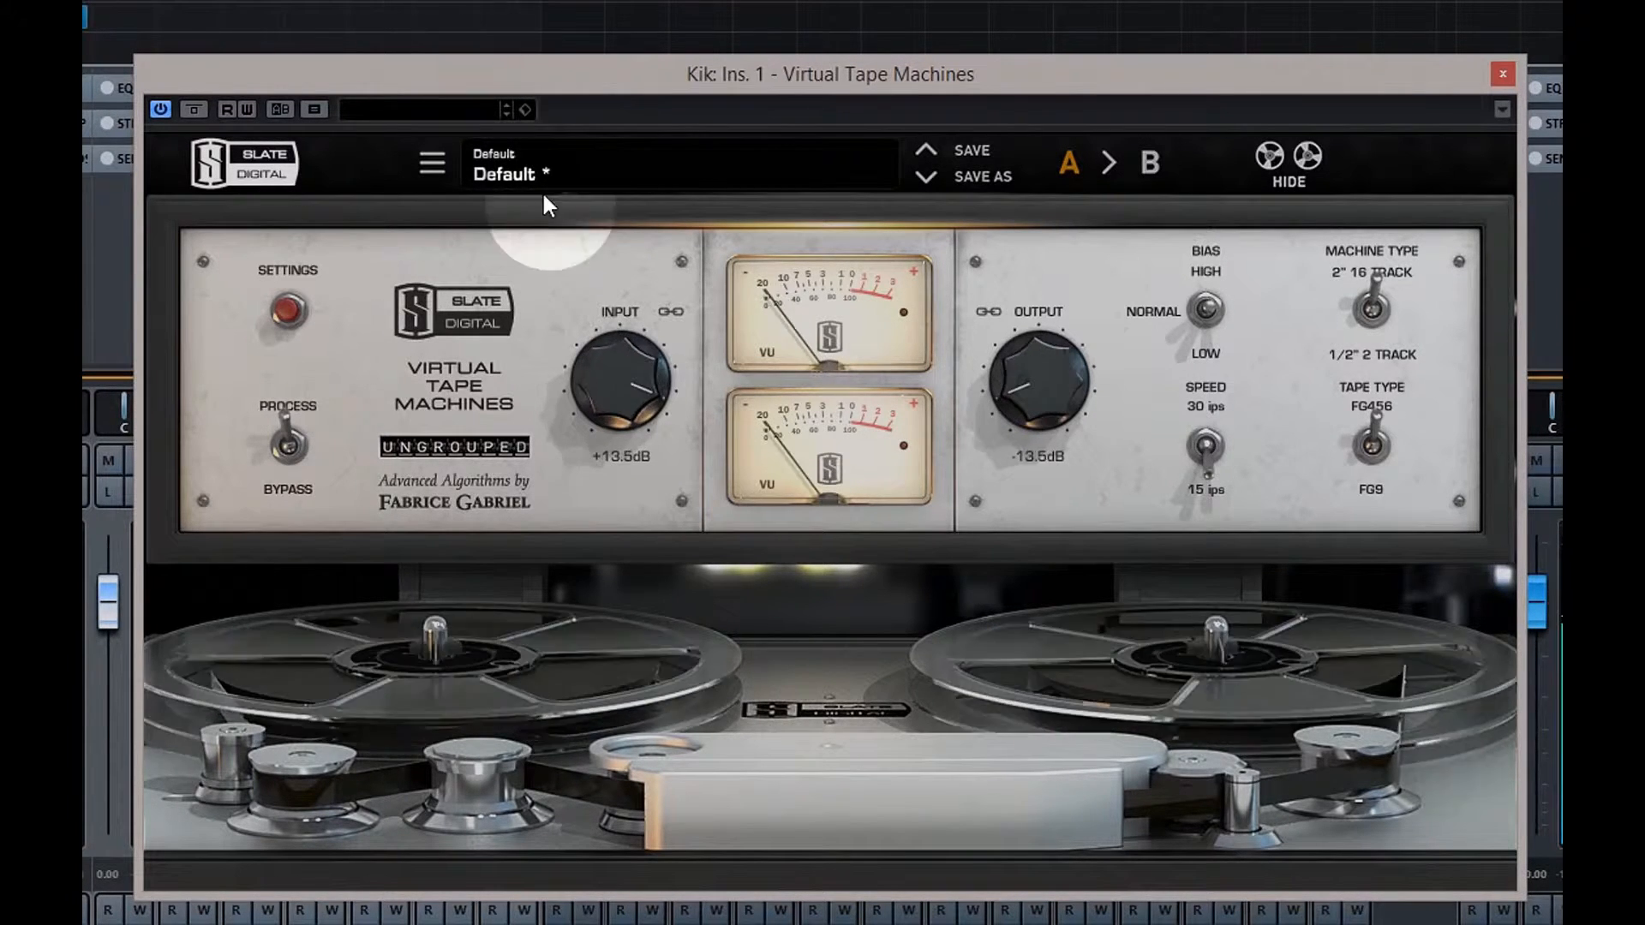
drag(613, 417, 610, 358)
click(553, 65)
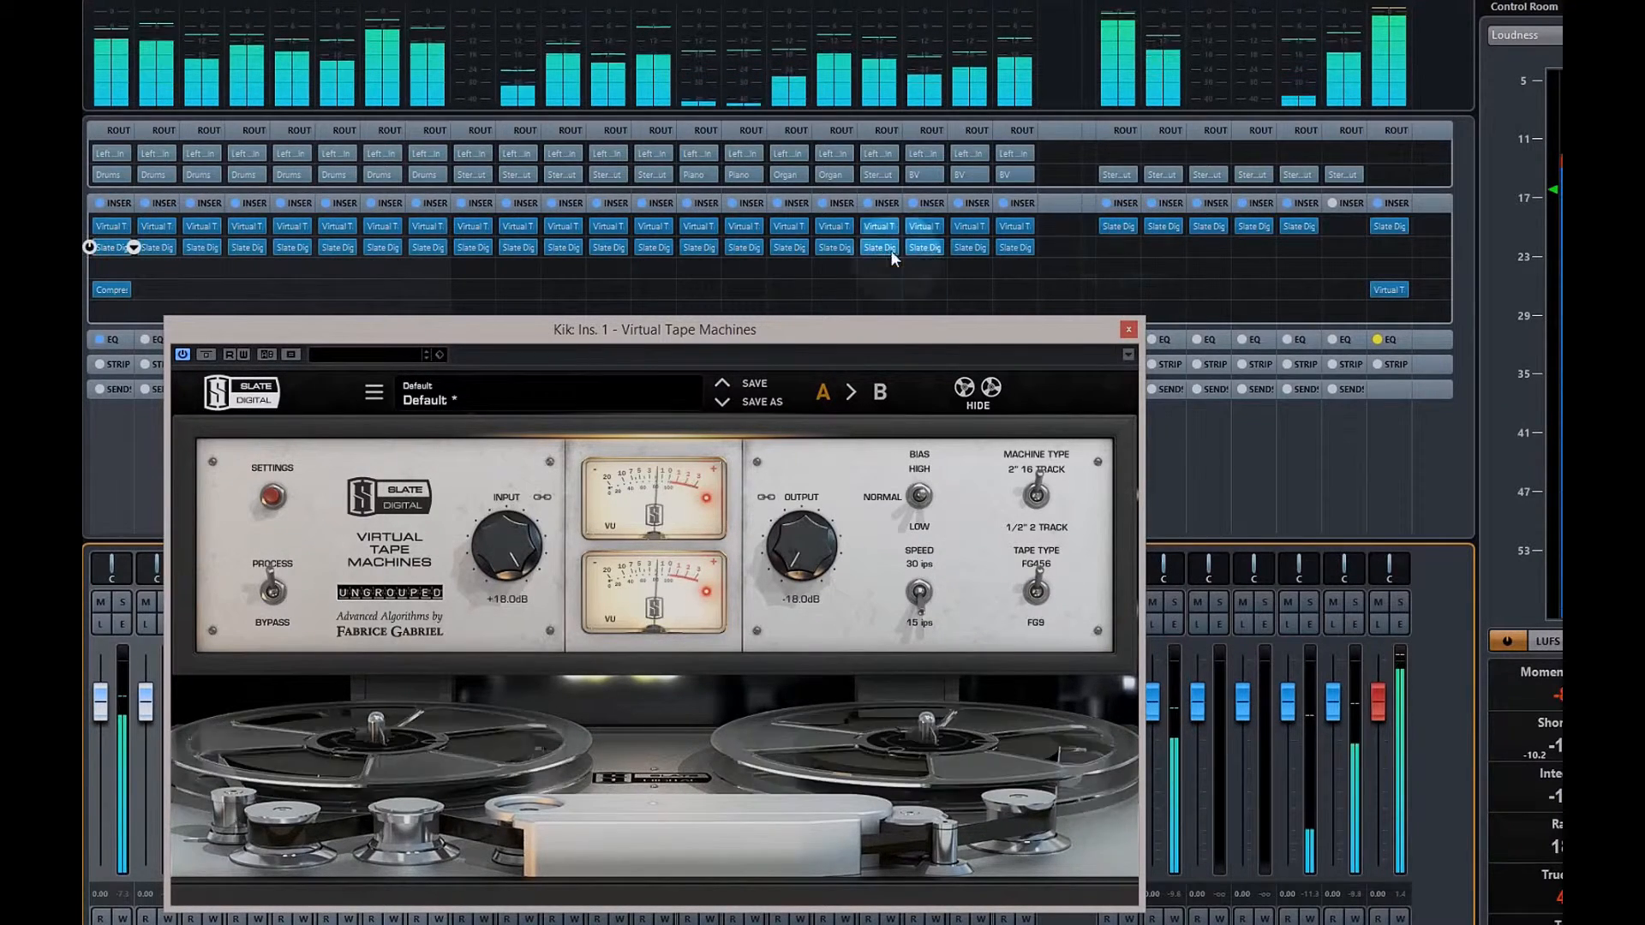
click(112, 249)
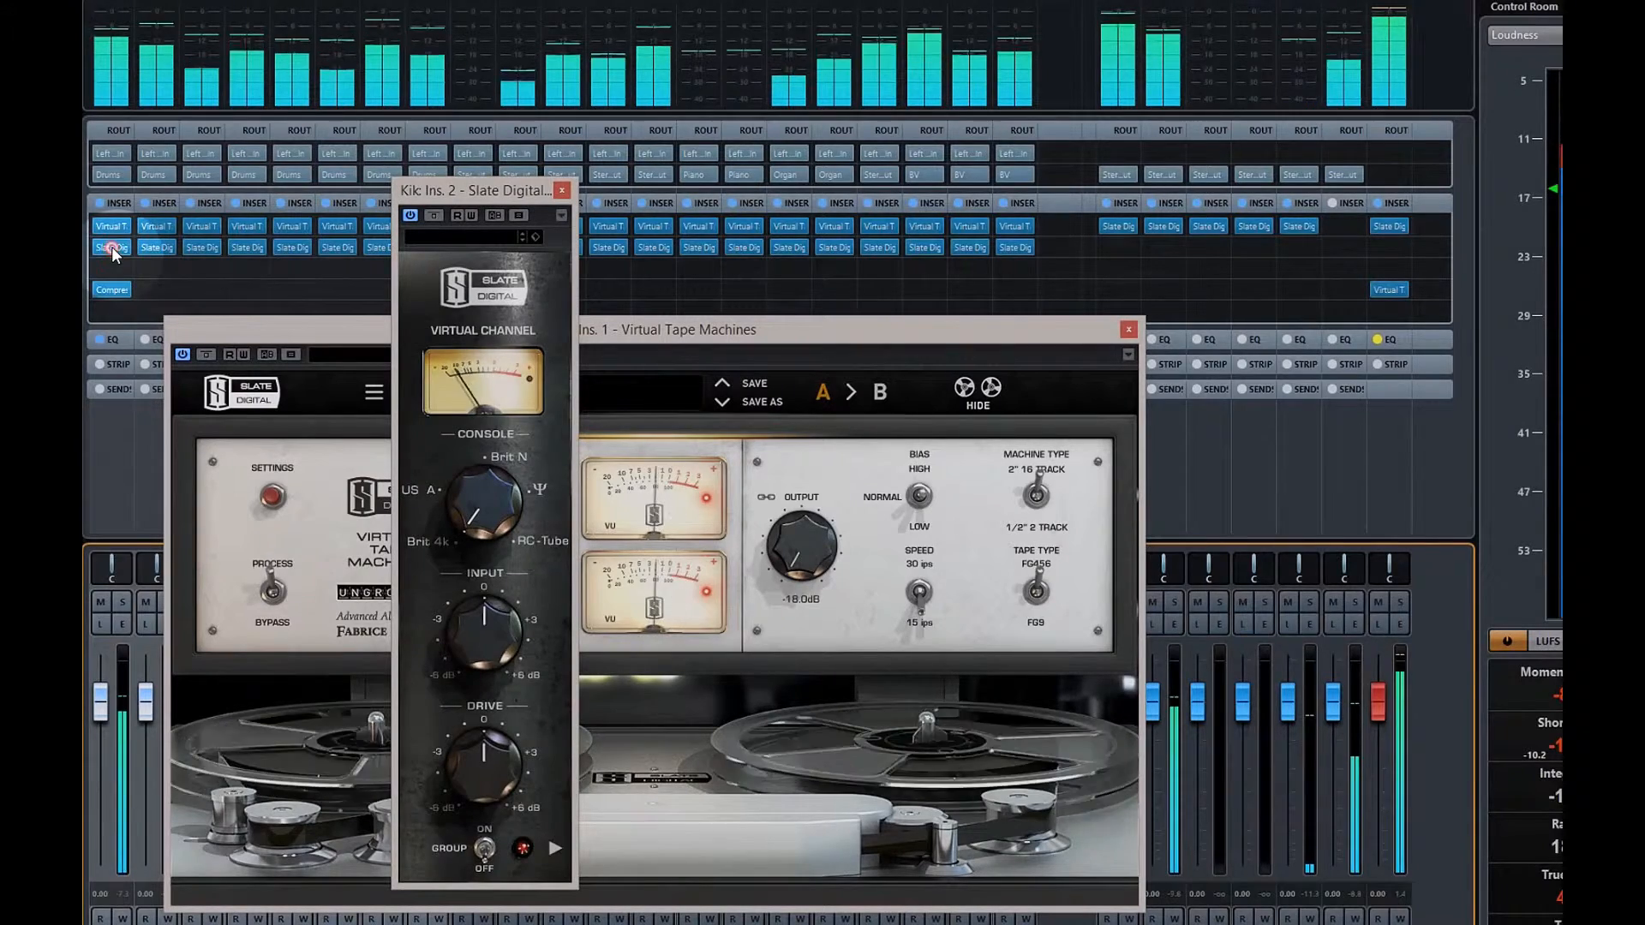
Raise Kik's Virtual Channel input to +6 dB, move the window aside, and open the Drums Virtual Mixbuss
drag(484, 638, 483, 621)
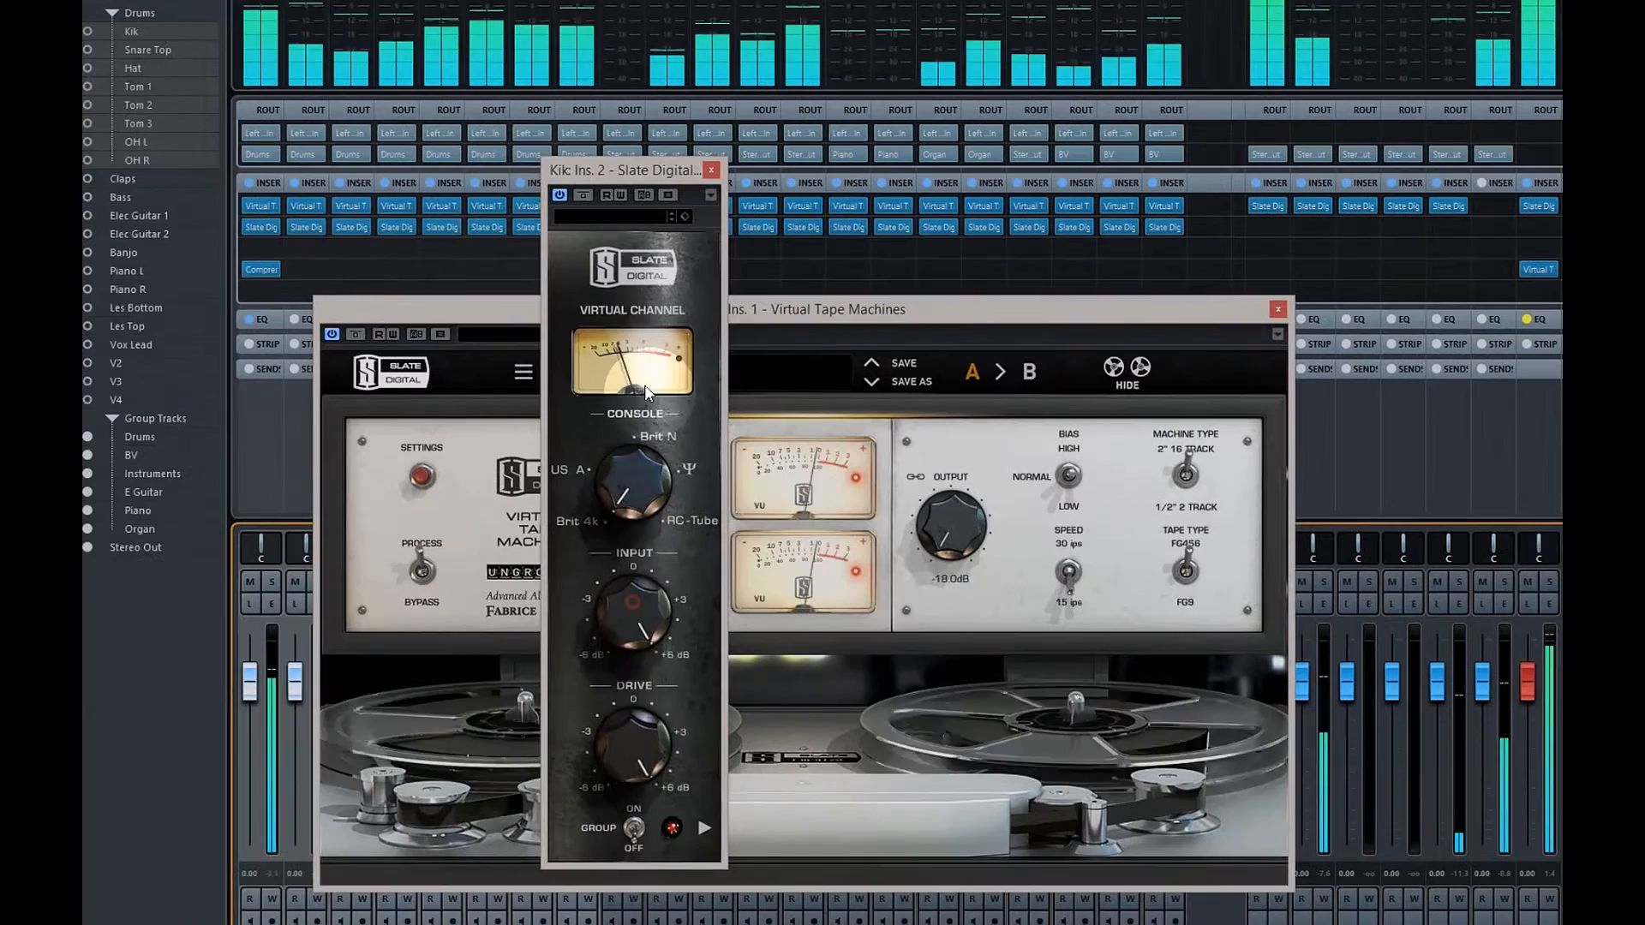
drag(651, 171, 195, 151)
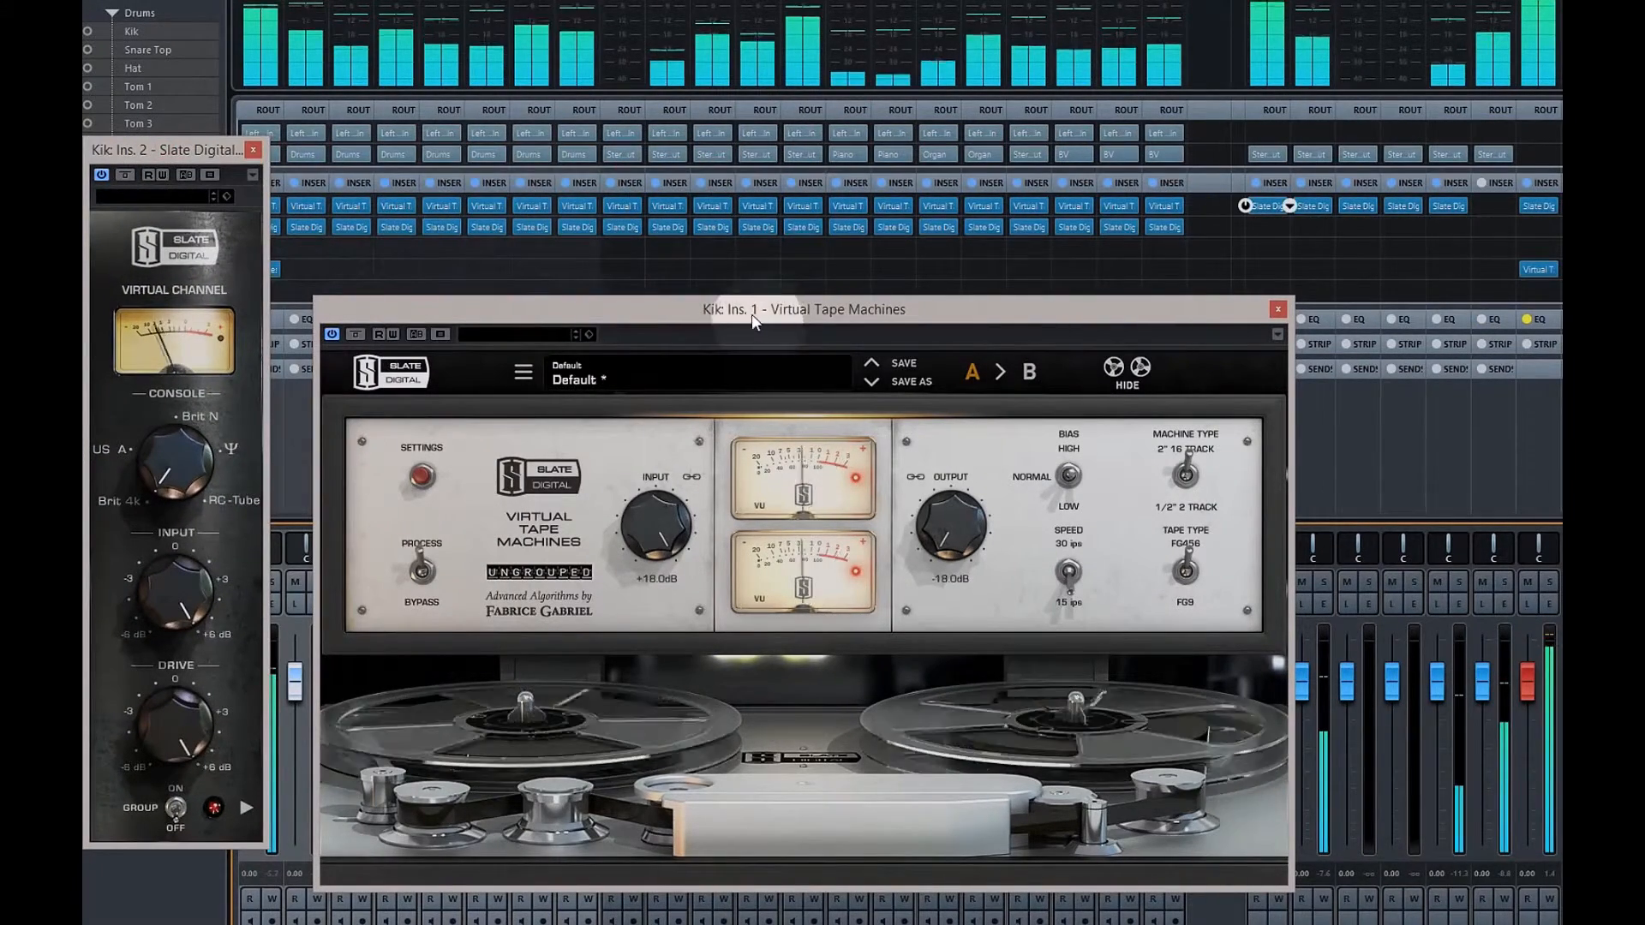
click(1268, 205)
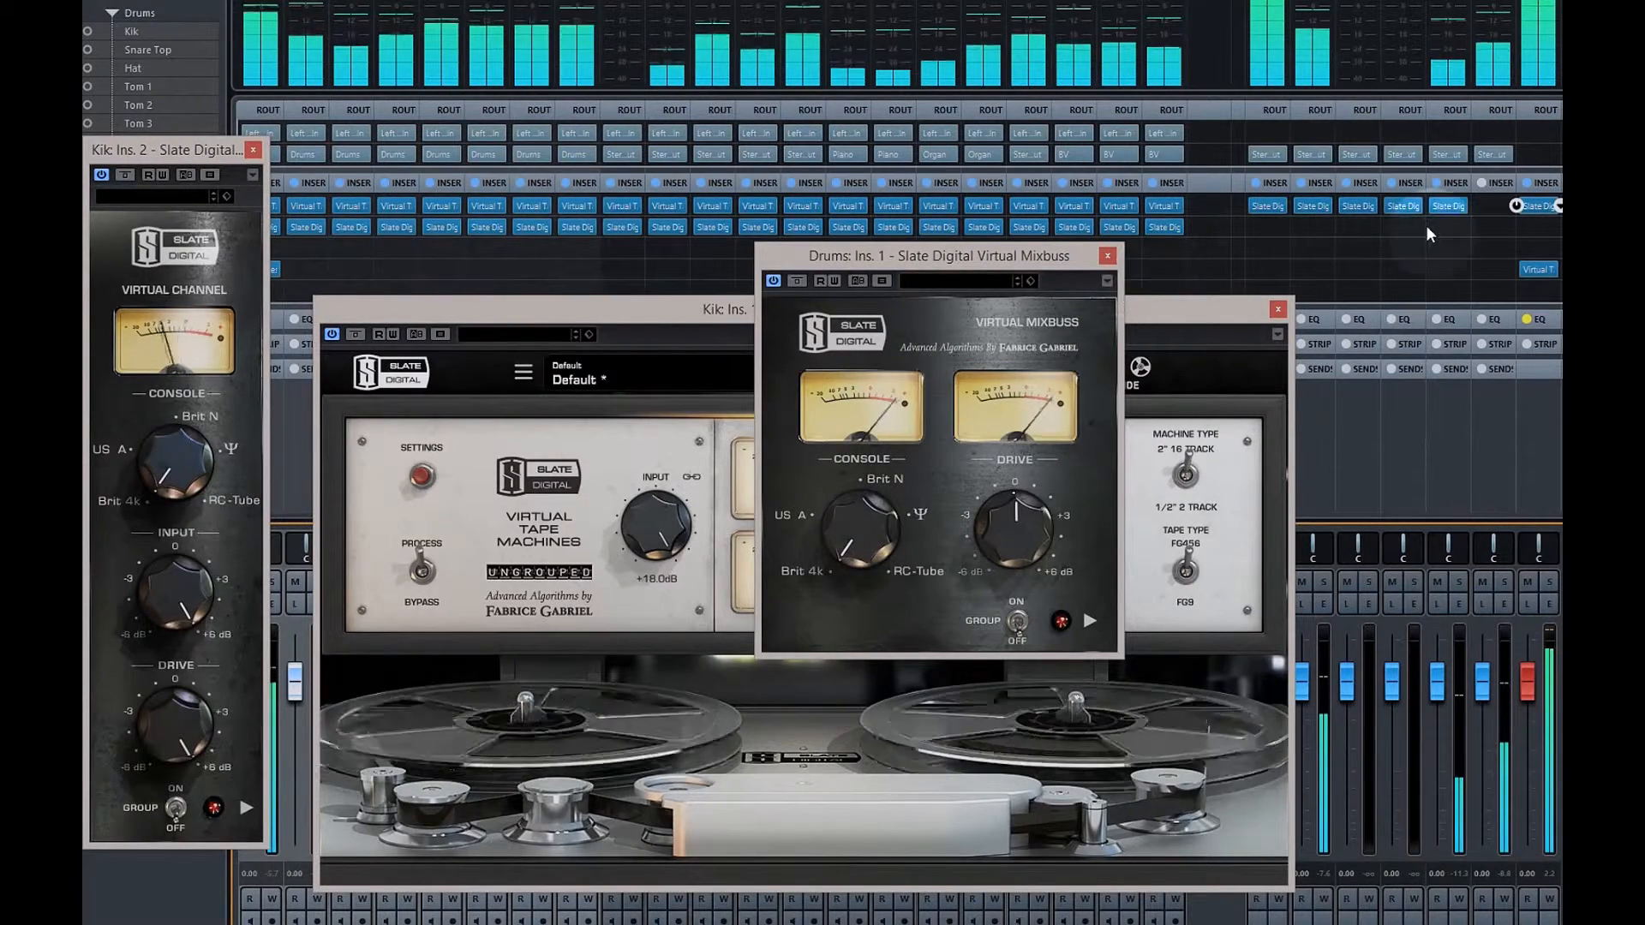
Open the Stereo Out mixbus and tape machine, driving the tape input to +18 dB
click(1539, 205)
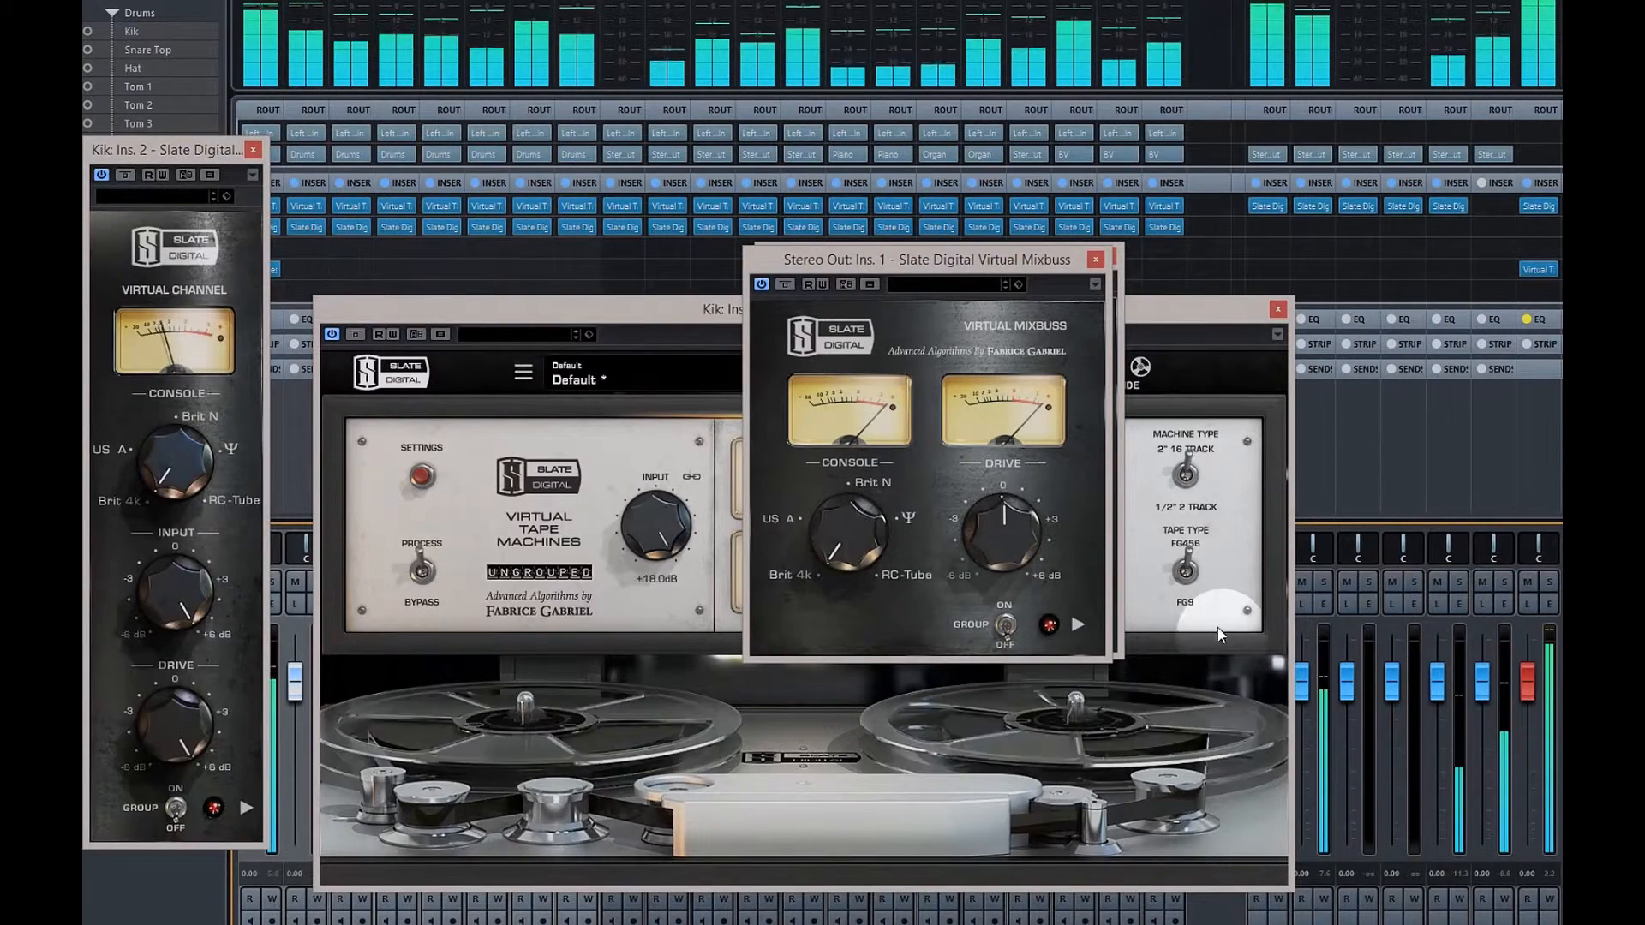
click(1538, 271)
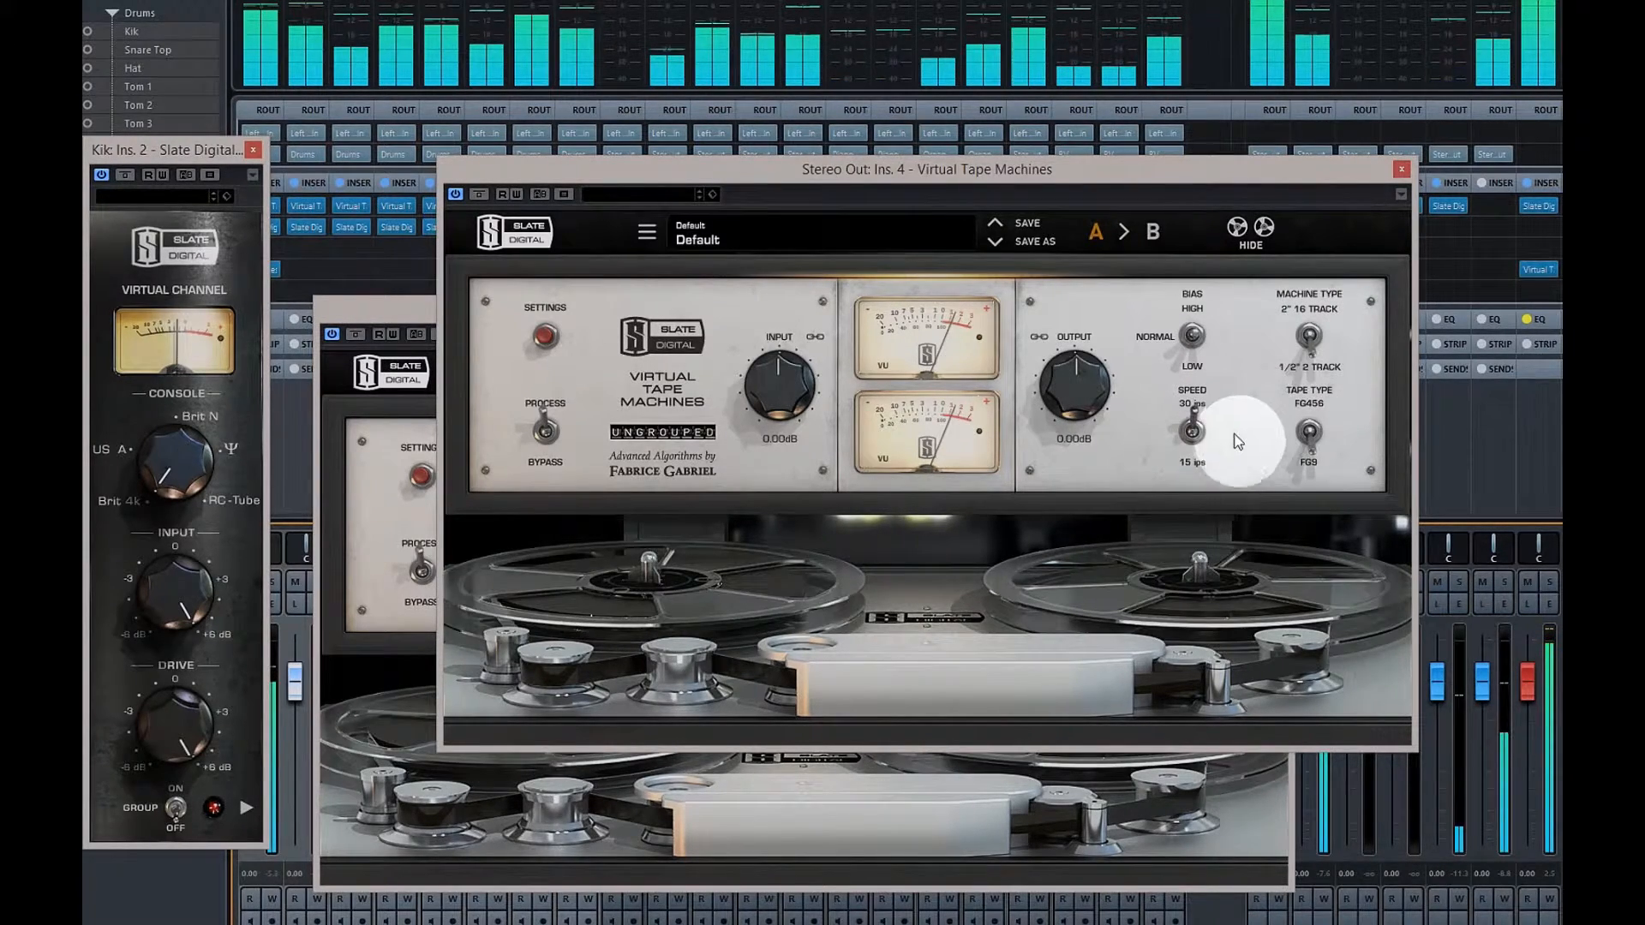
drag(1076, 390, 1056, 224)
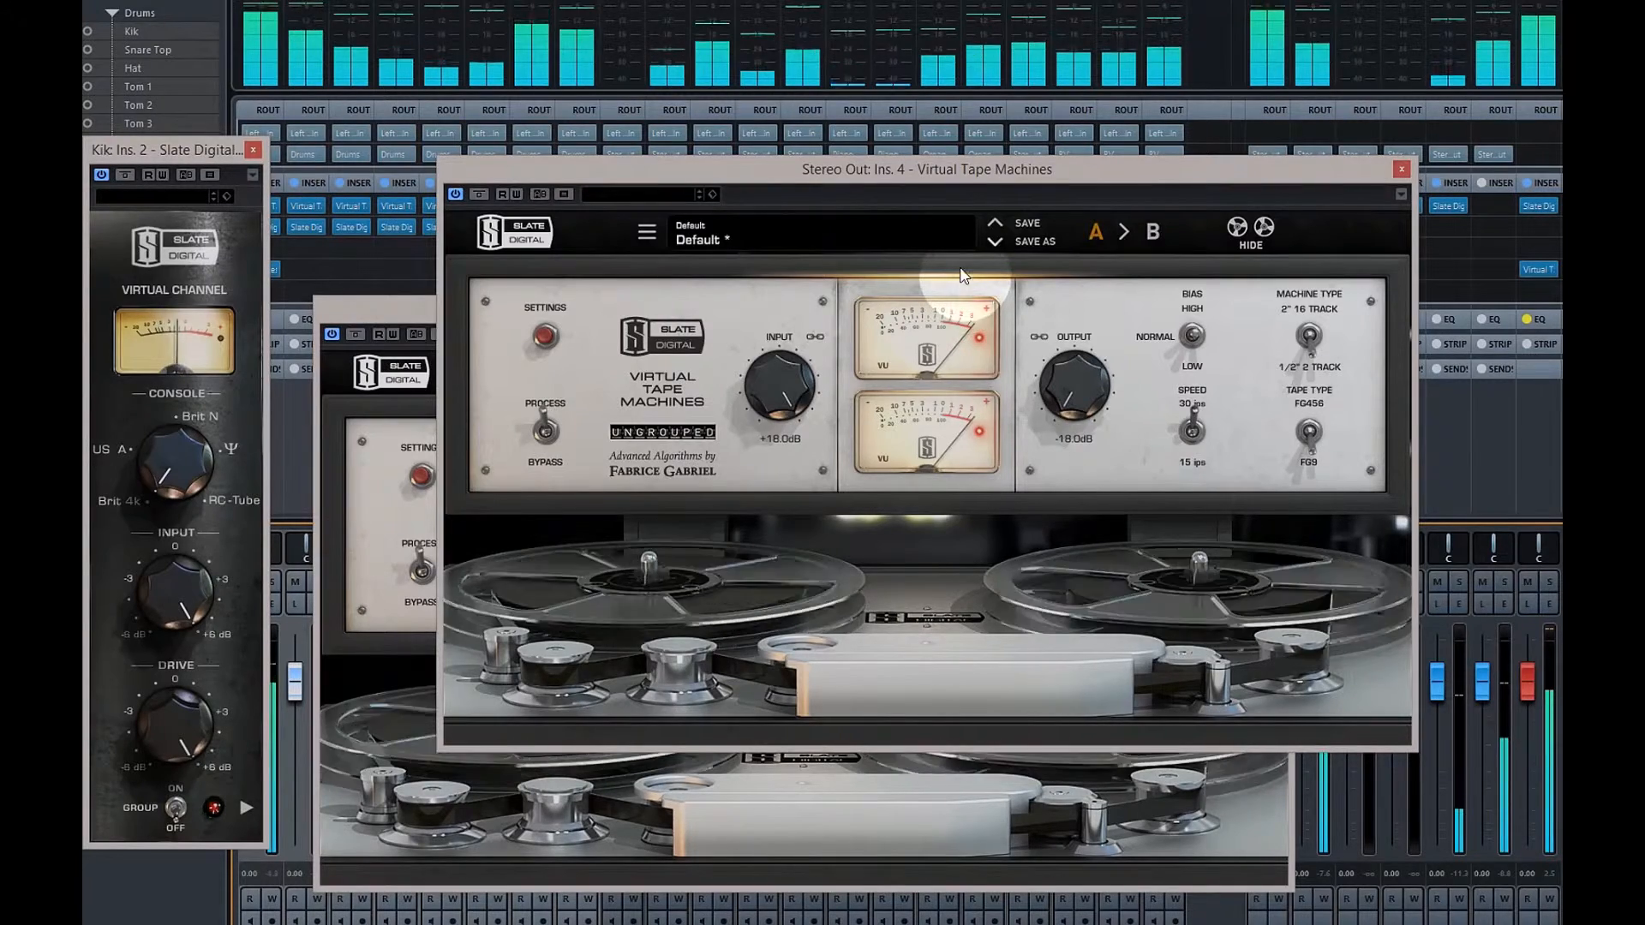
Close the Stereo Out tape and mixbus windows and both Kik plugin windows
click(1402, 169)
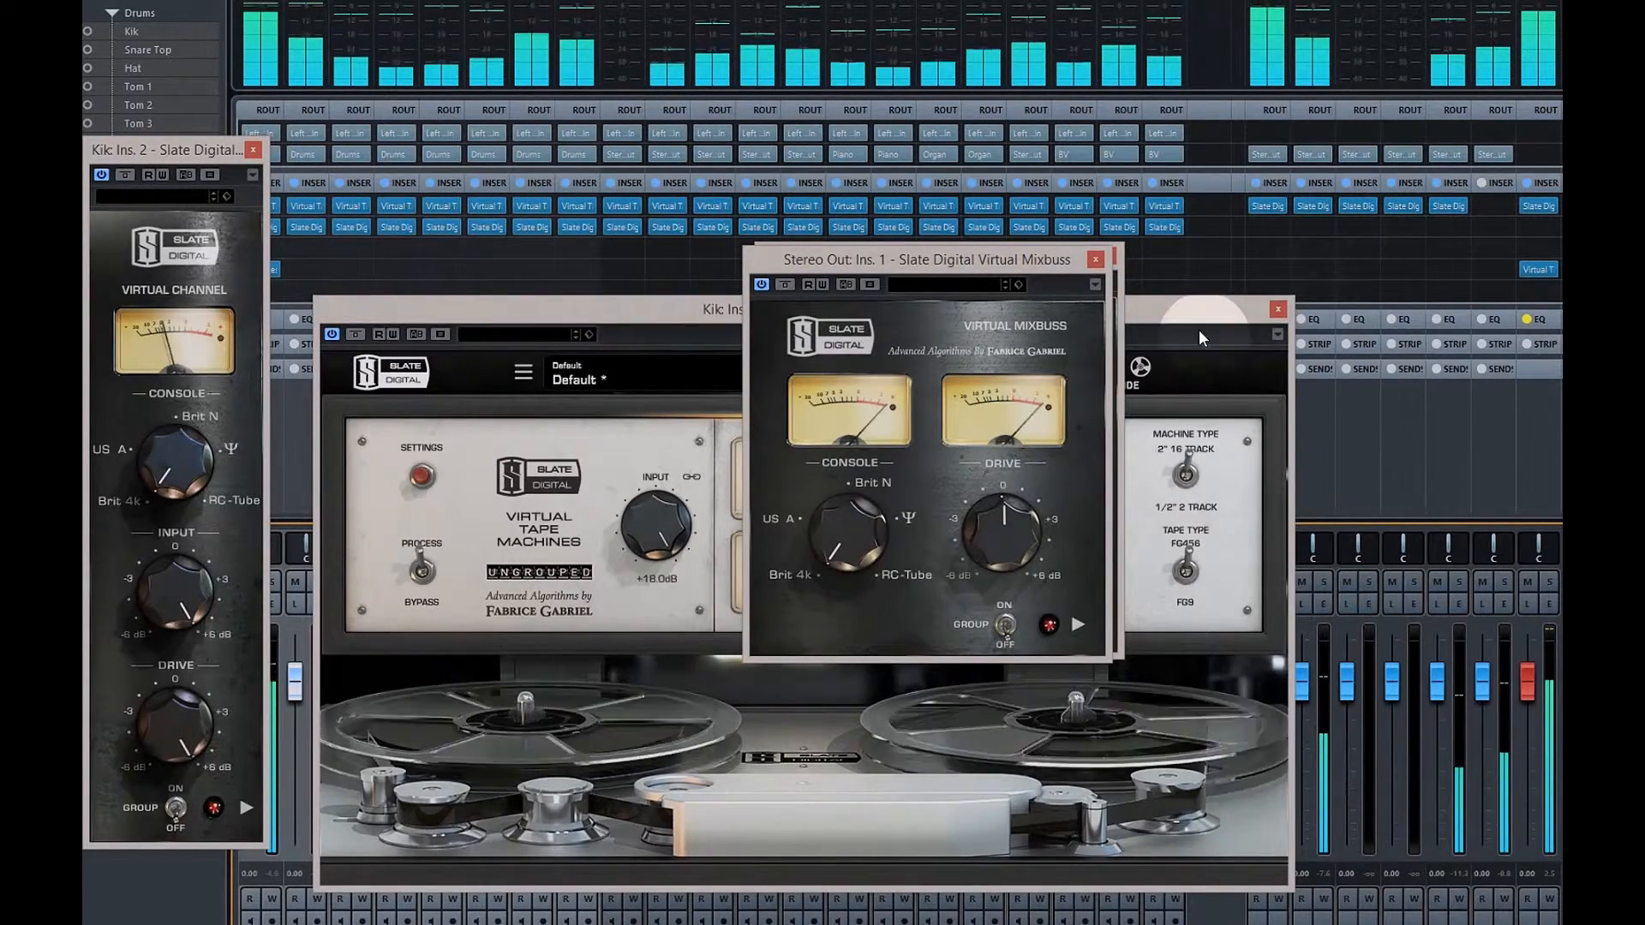
click(1095, 259)
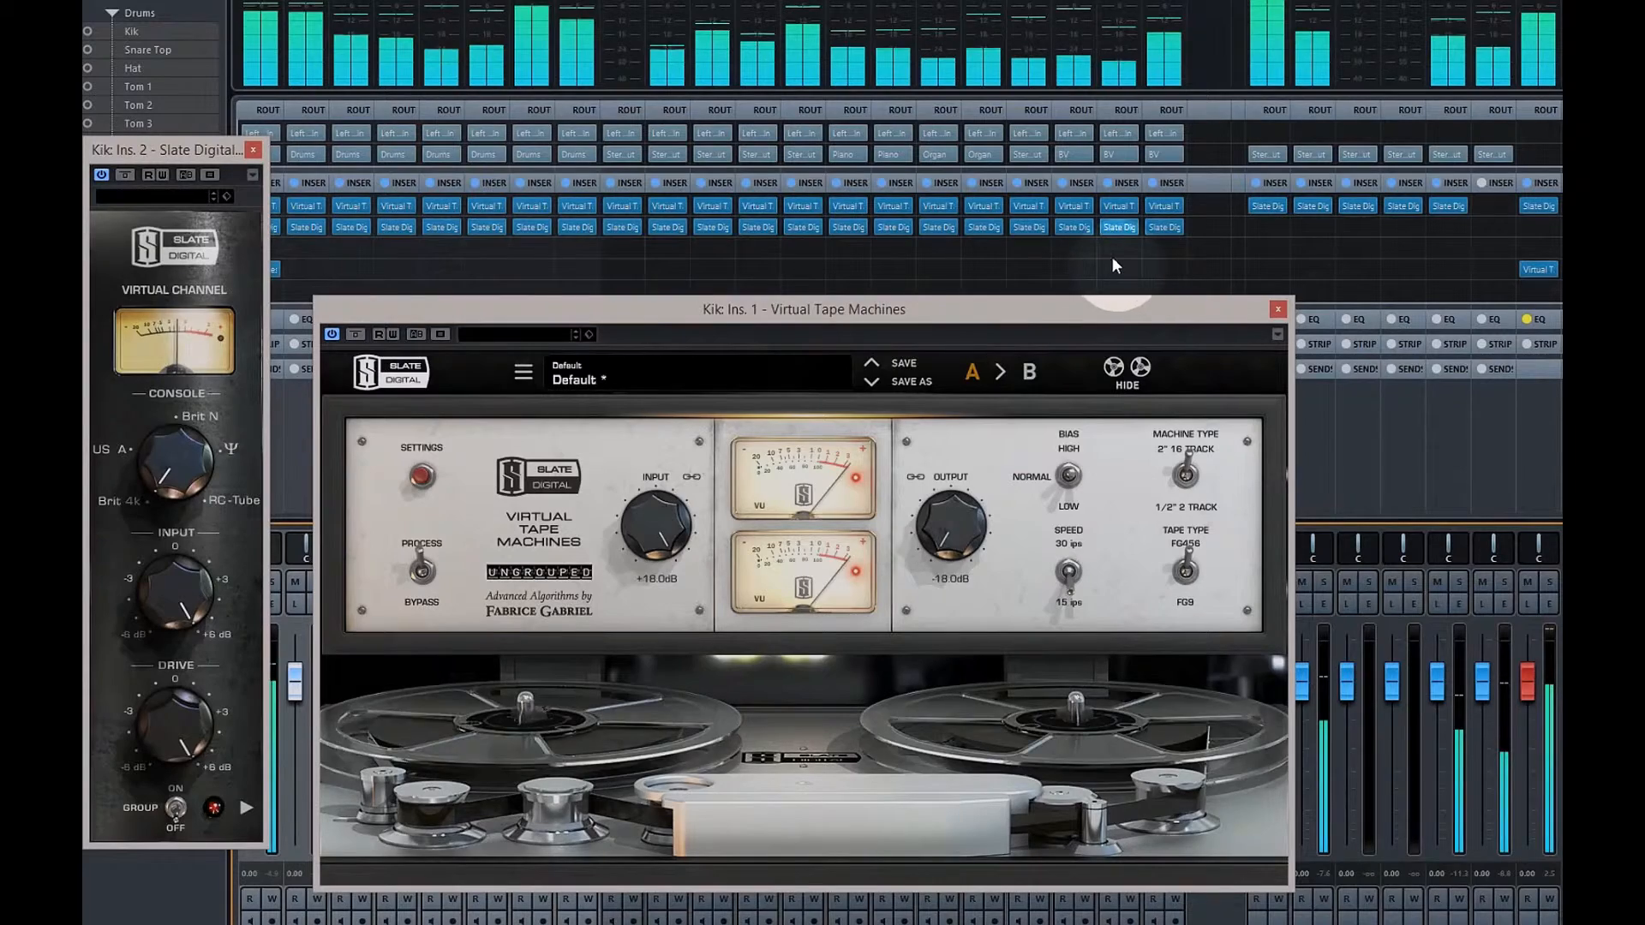
click(1278, 309)
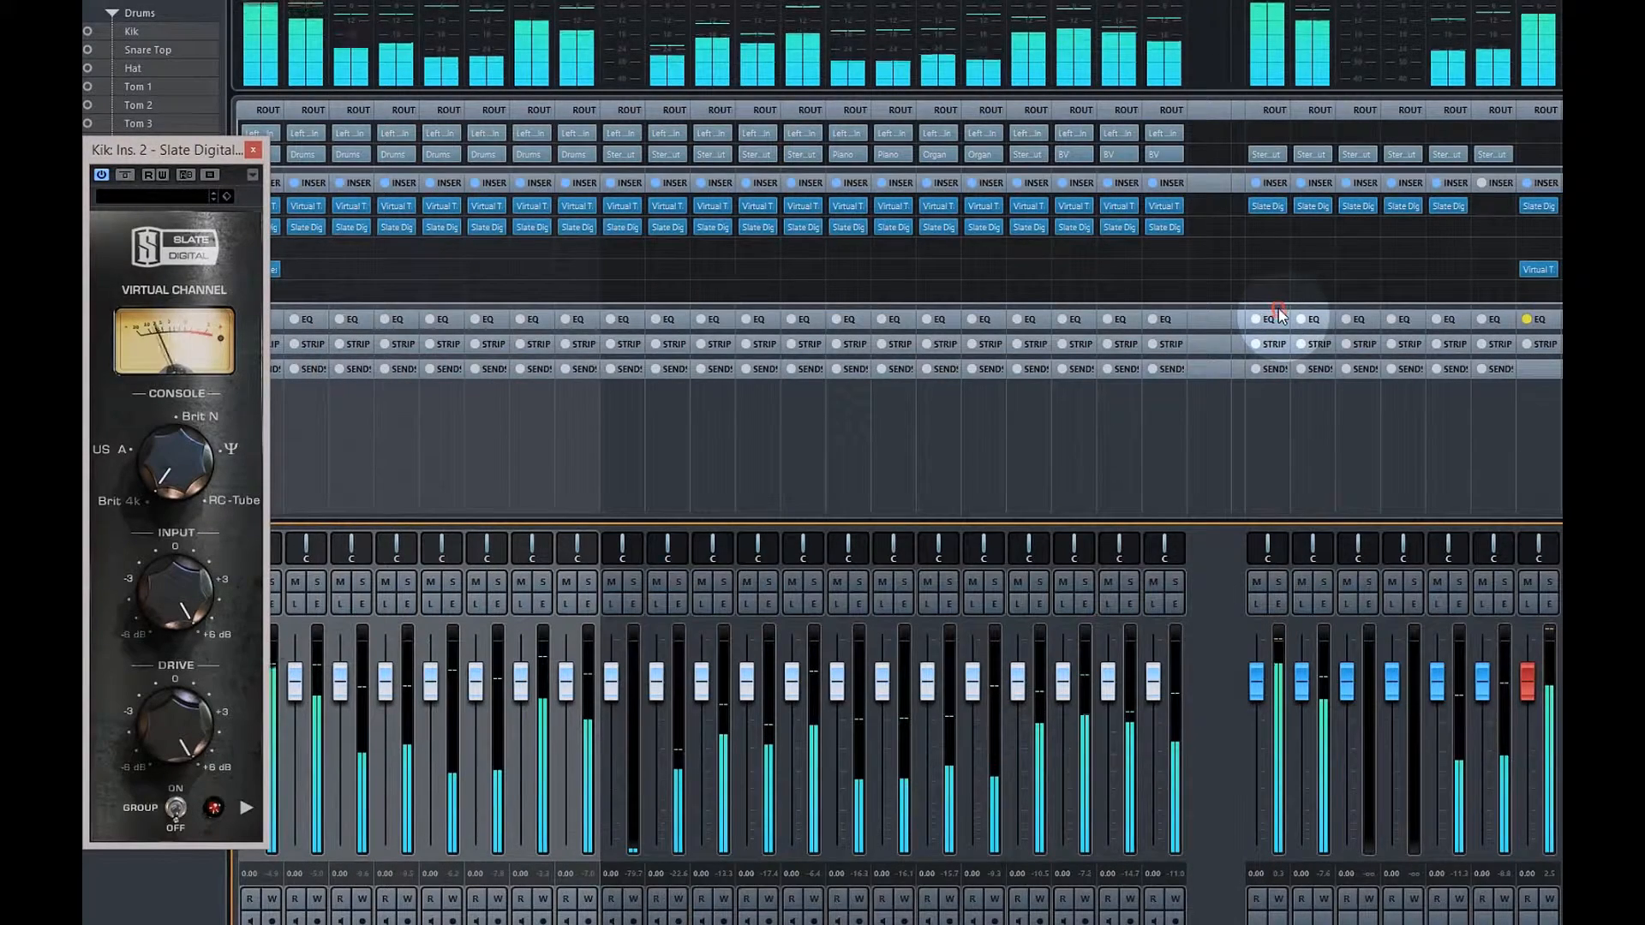
click(253, 150)
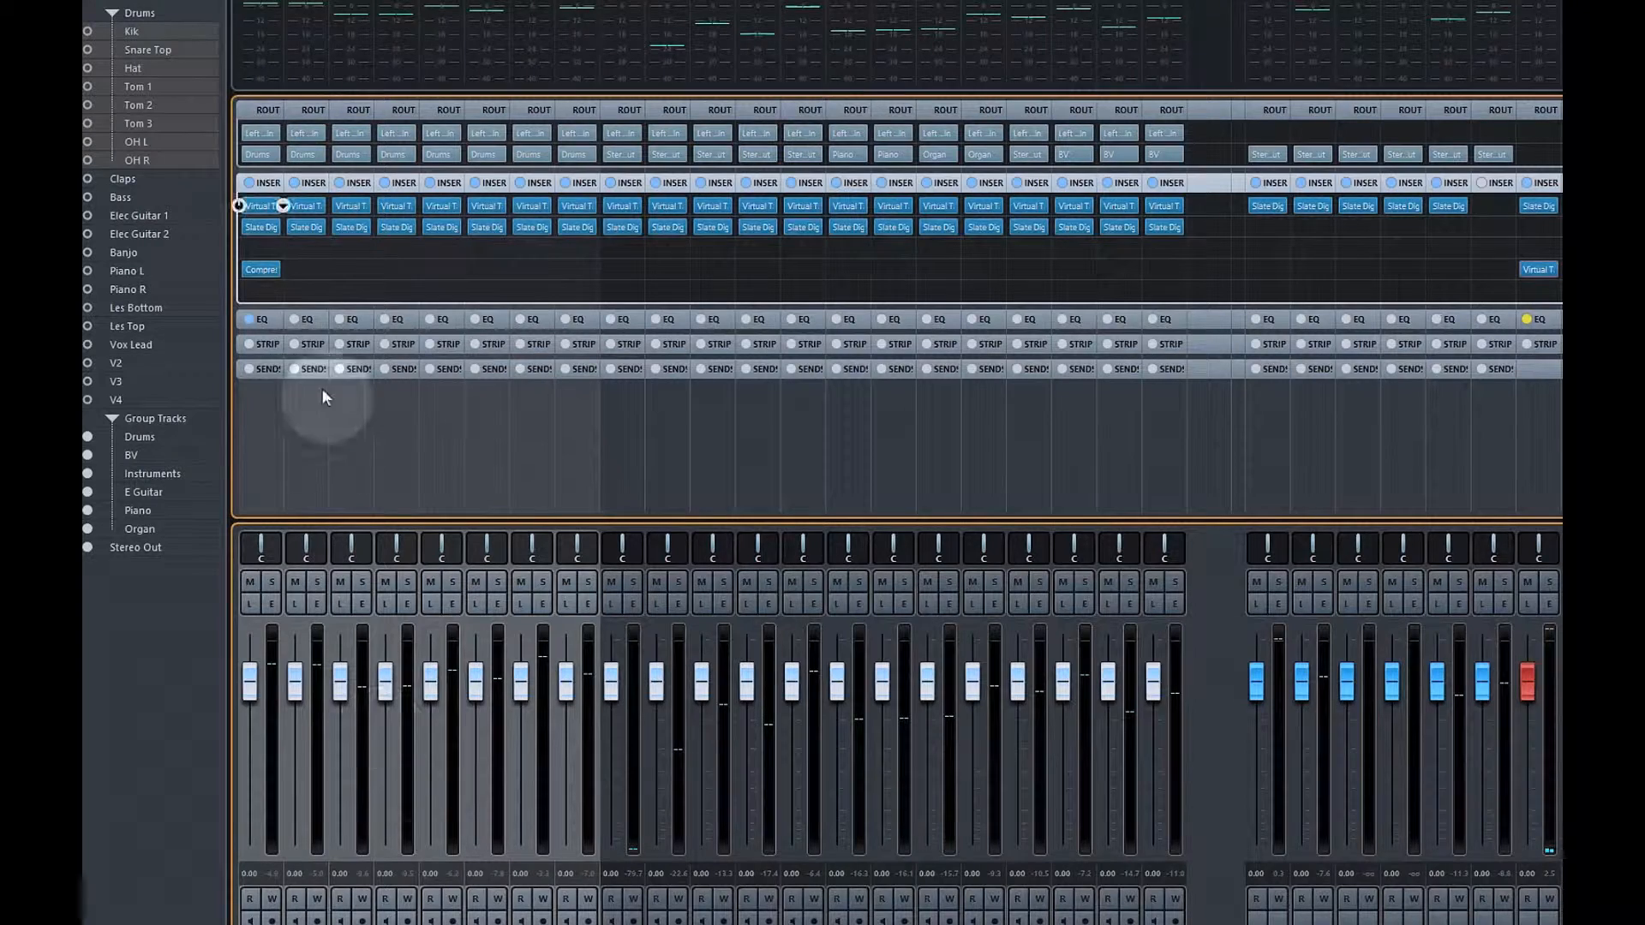
Reopen Kik's Virtual Tape Machines insert, still at +18 dB input and -18 dB output
click(259, 207)
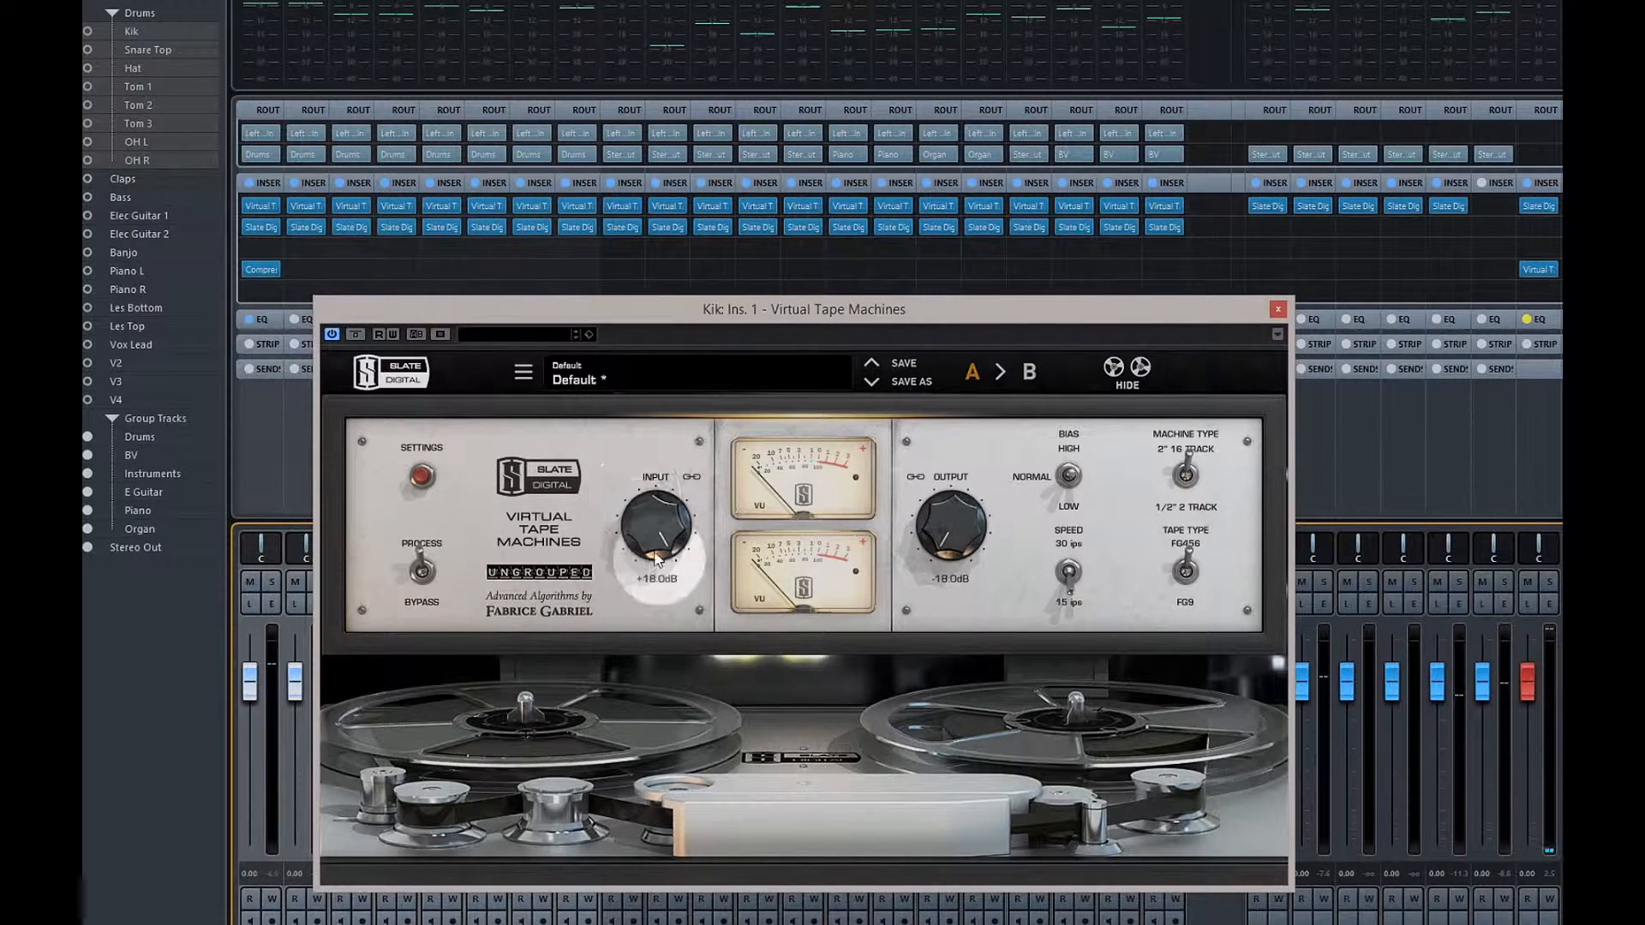
With the song playing, settle Kik's tape input at about -1 dB (output +1 dB) and close the plugin
mouse_move(998, 309)
mouse_down()
mouse_move(1152, 330)
mouse_move(1159, 361)
mouse_up()
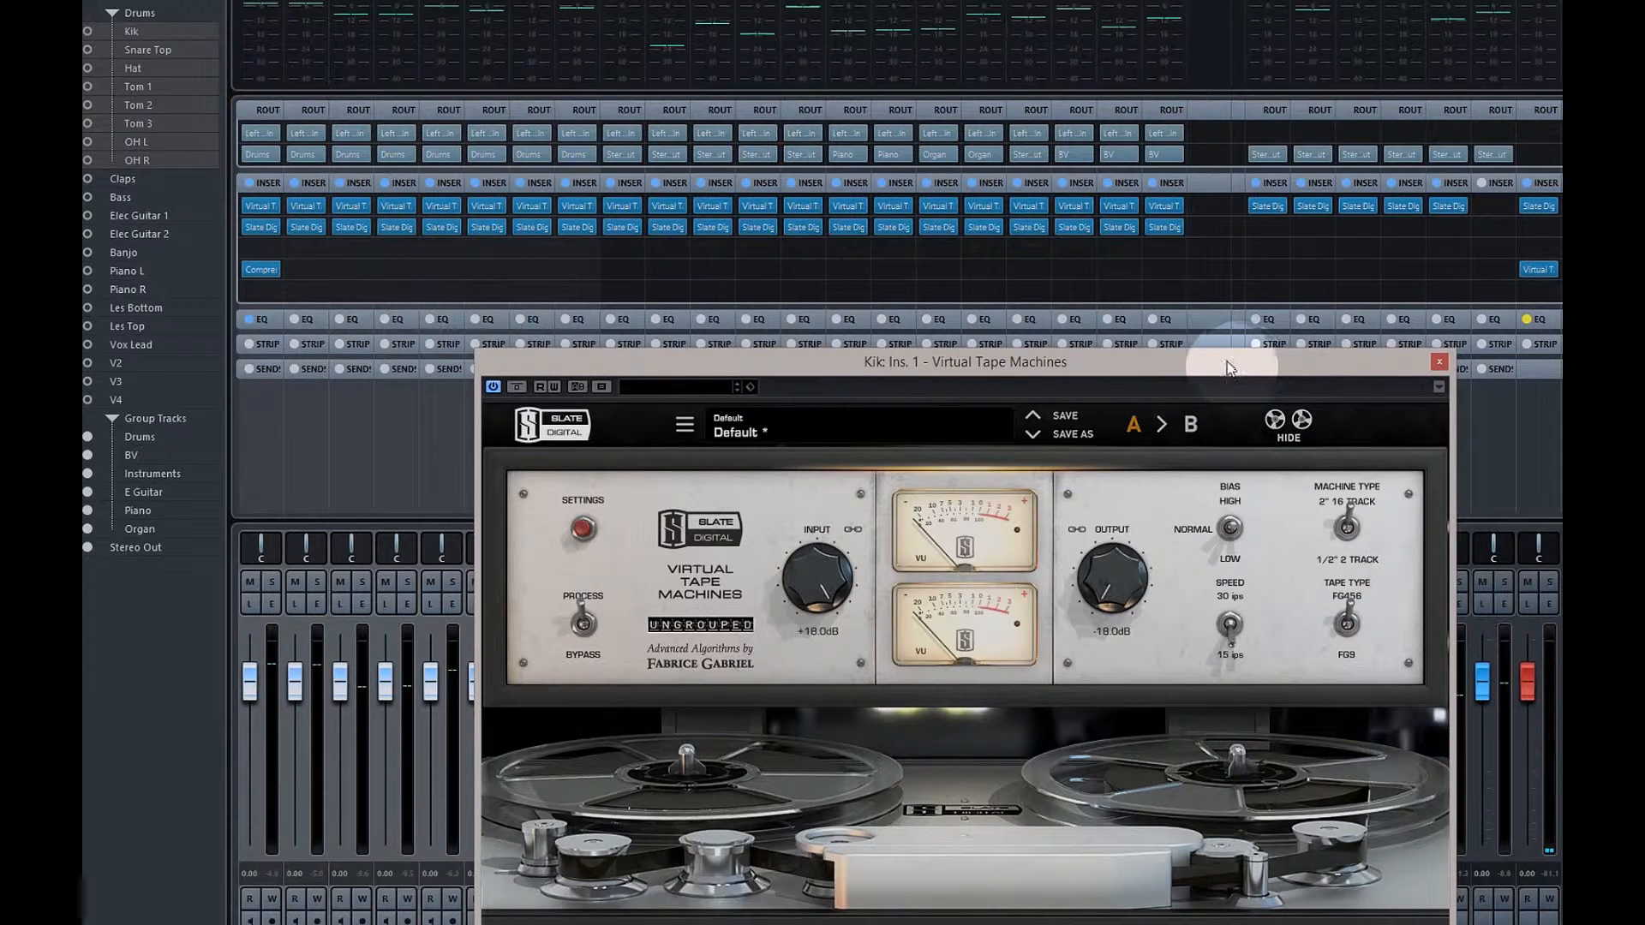
drag(818, 576, 822, 705)
key(space)
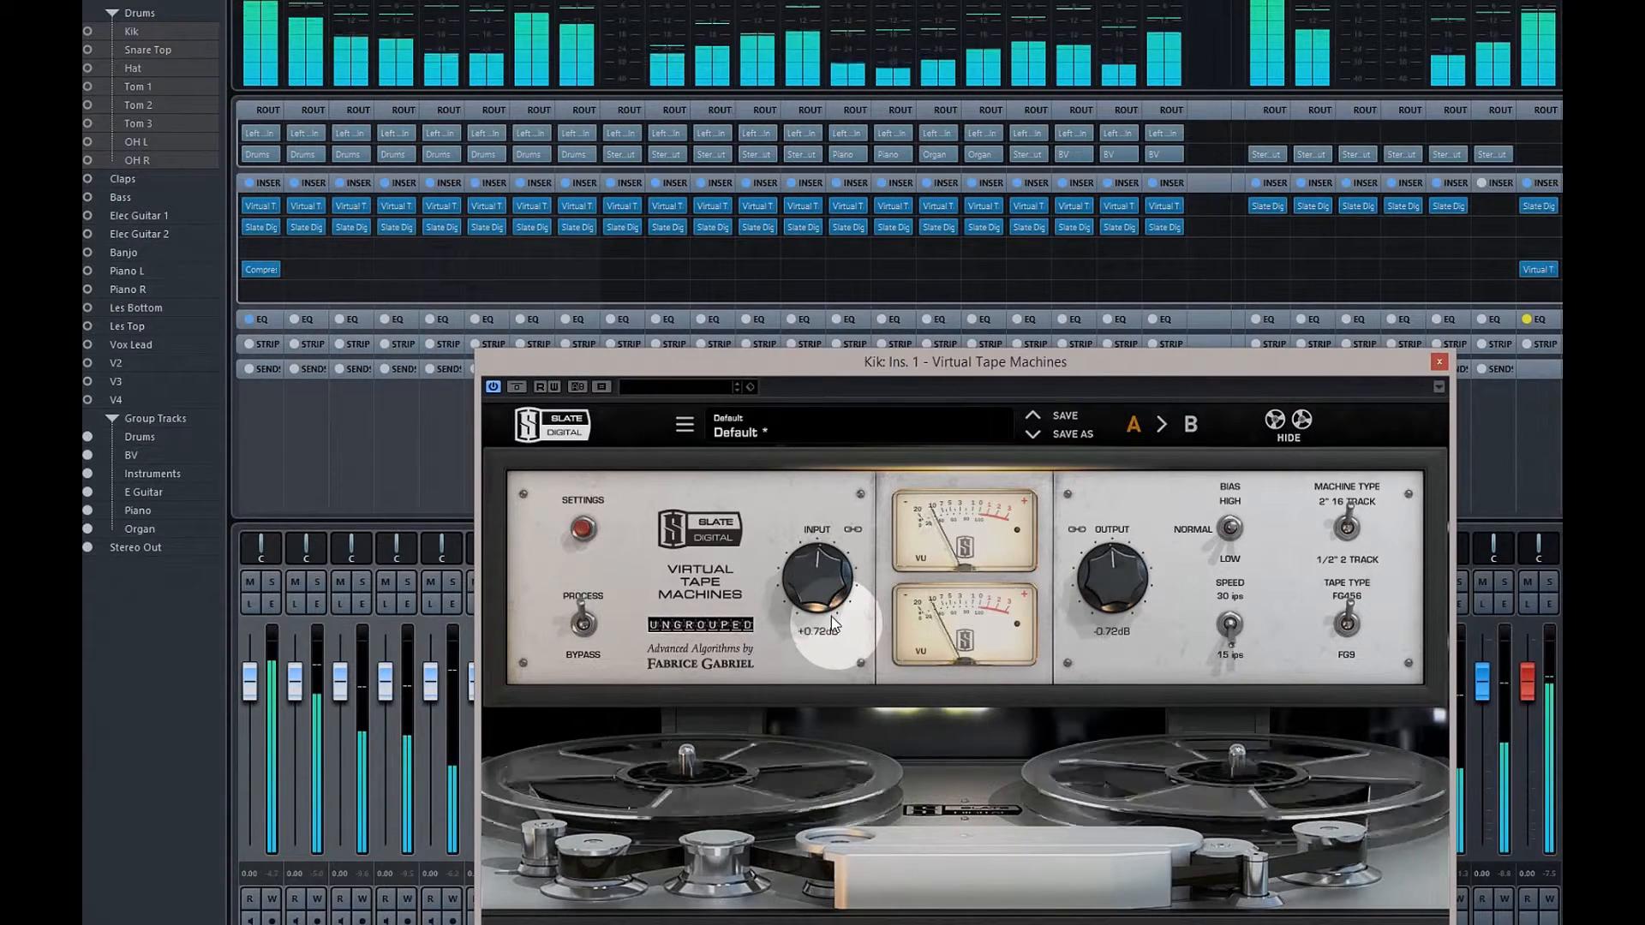
drag(831, 615, 841, 596)
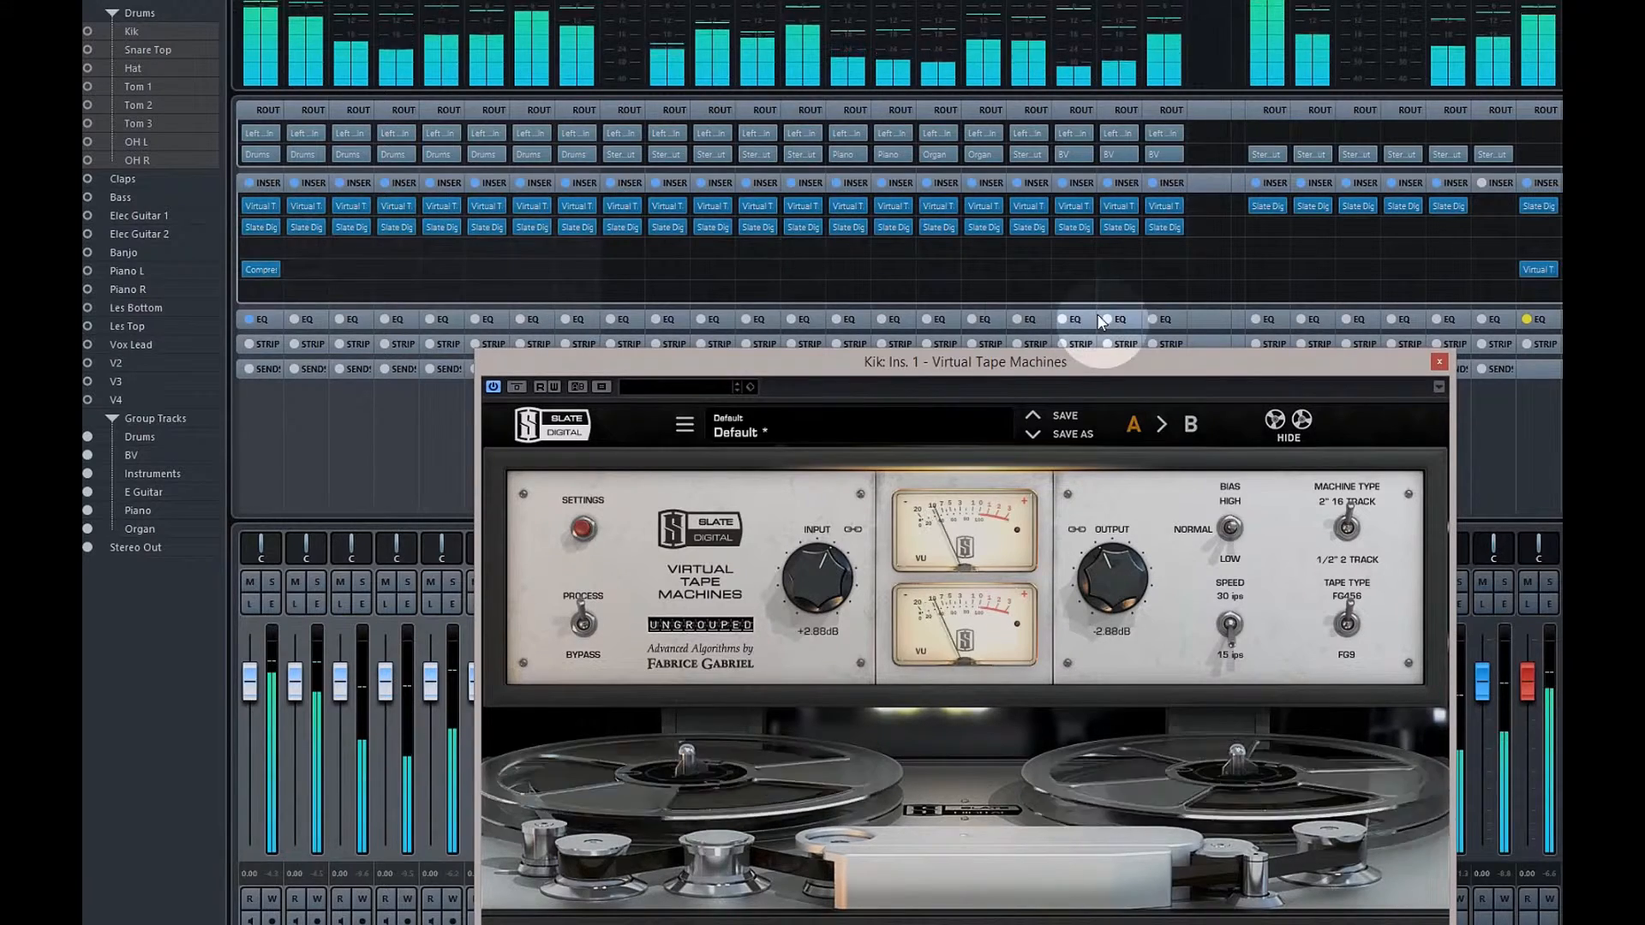
click(1439, 361)
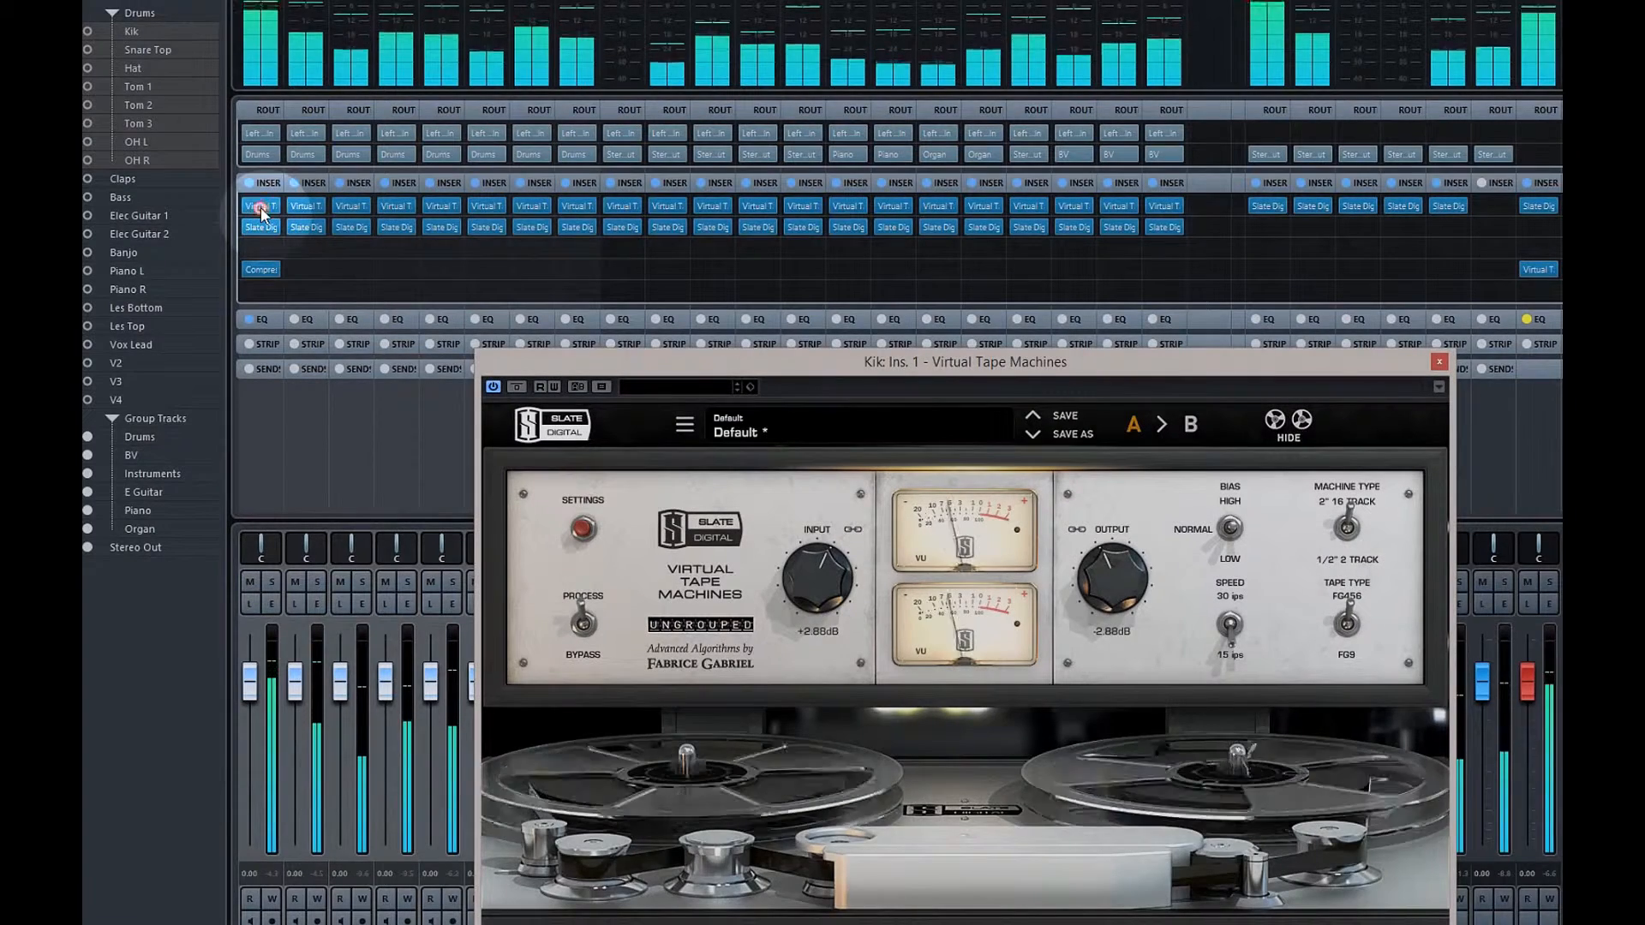
drag(818, 575, 821, 656)
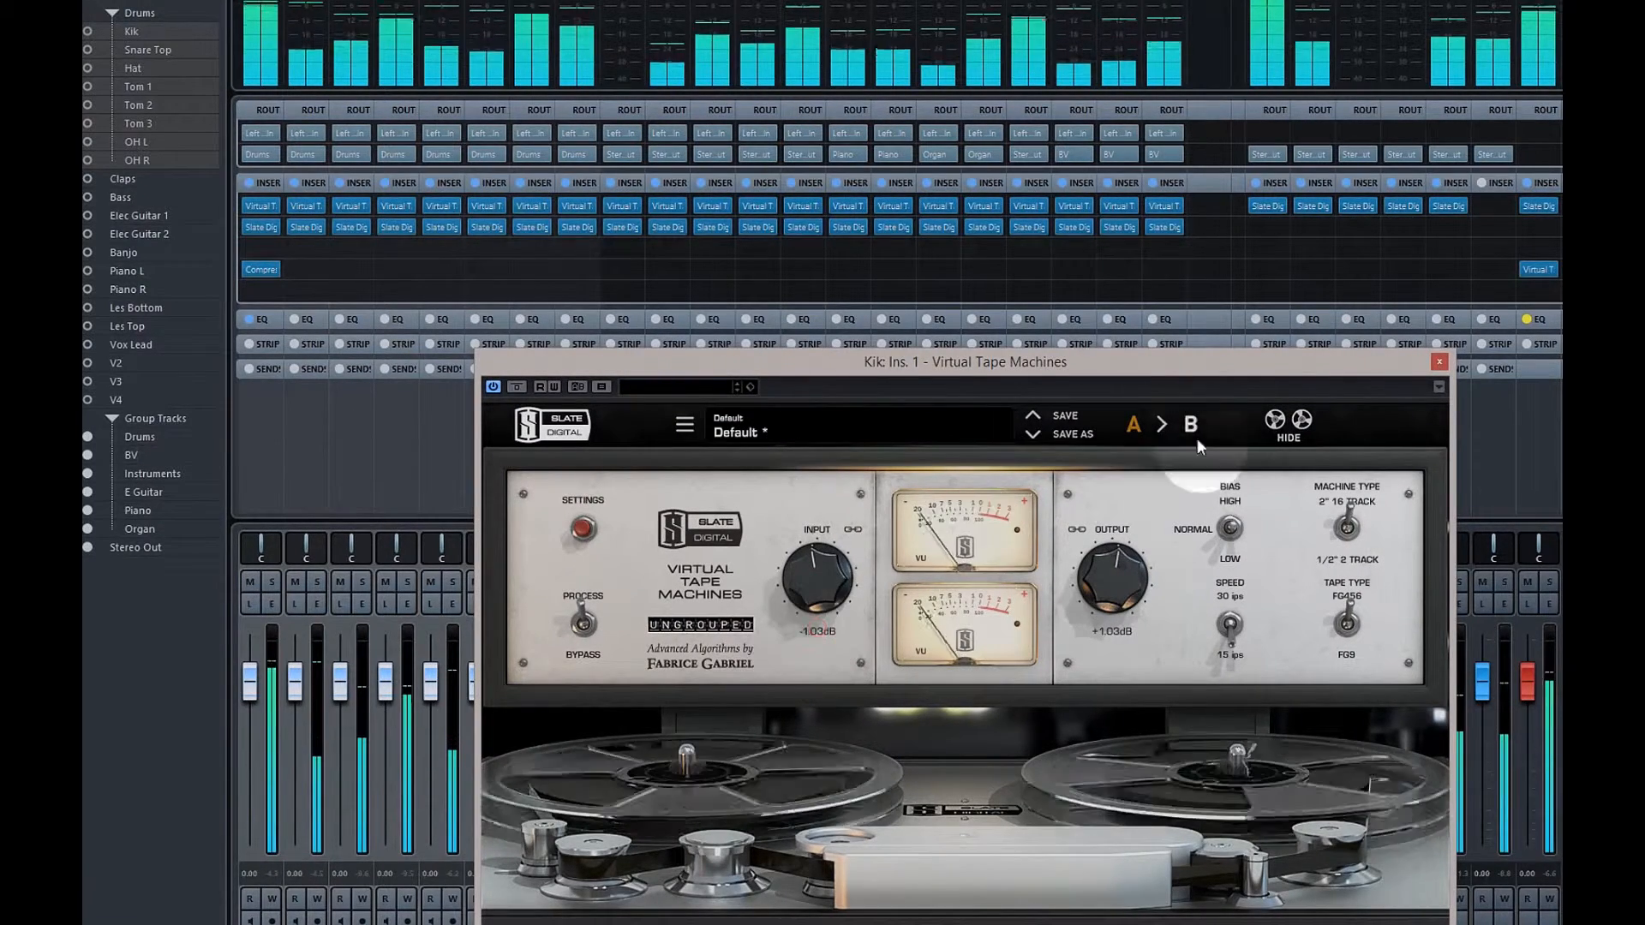
click(1440, 362)
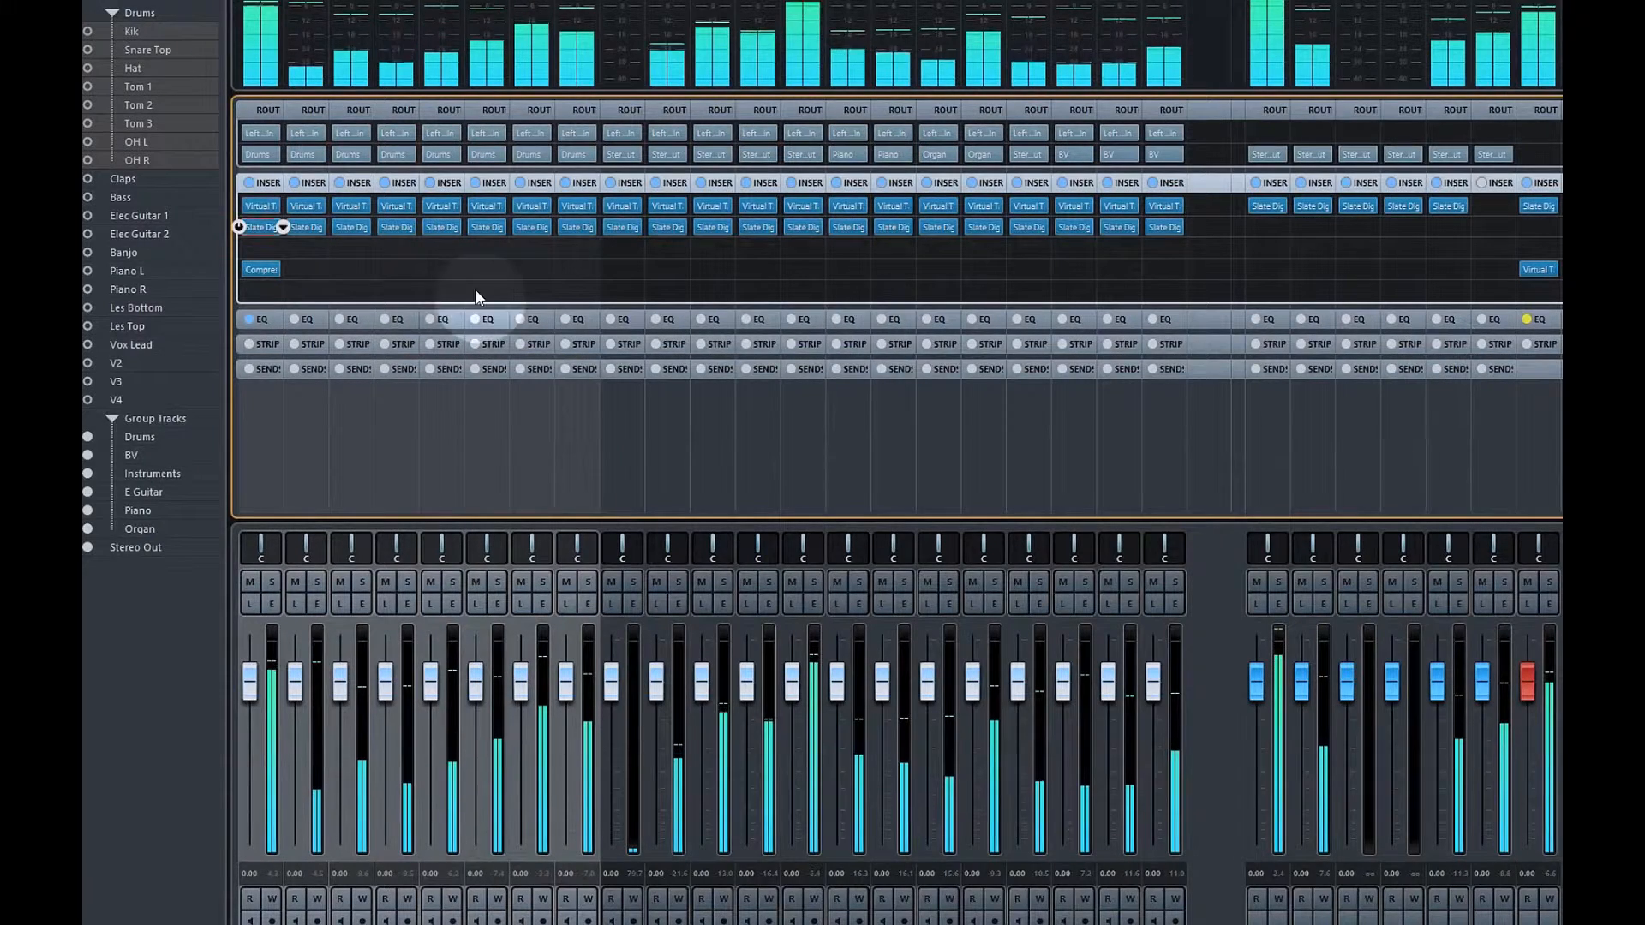
On Kik's Virtual Channel, toggle GROUP on and off, lower the drive to about -2.7 dB, and close it
click(257, 227)
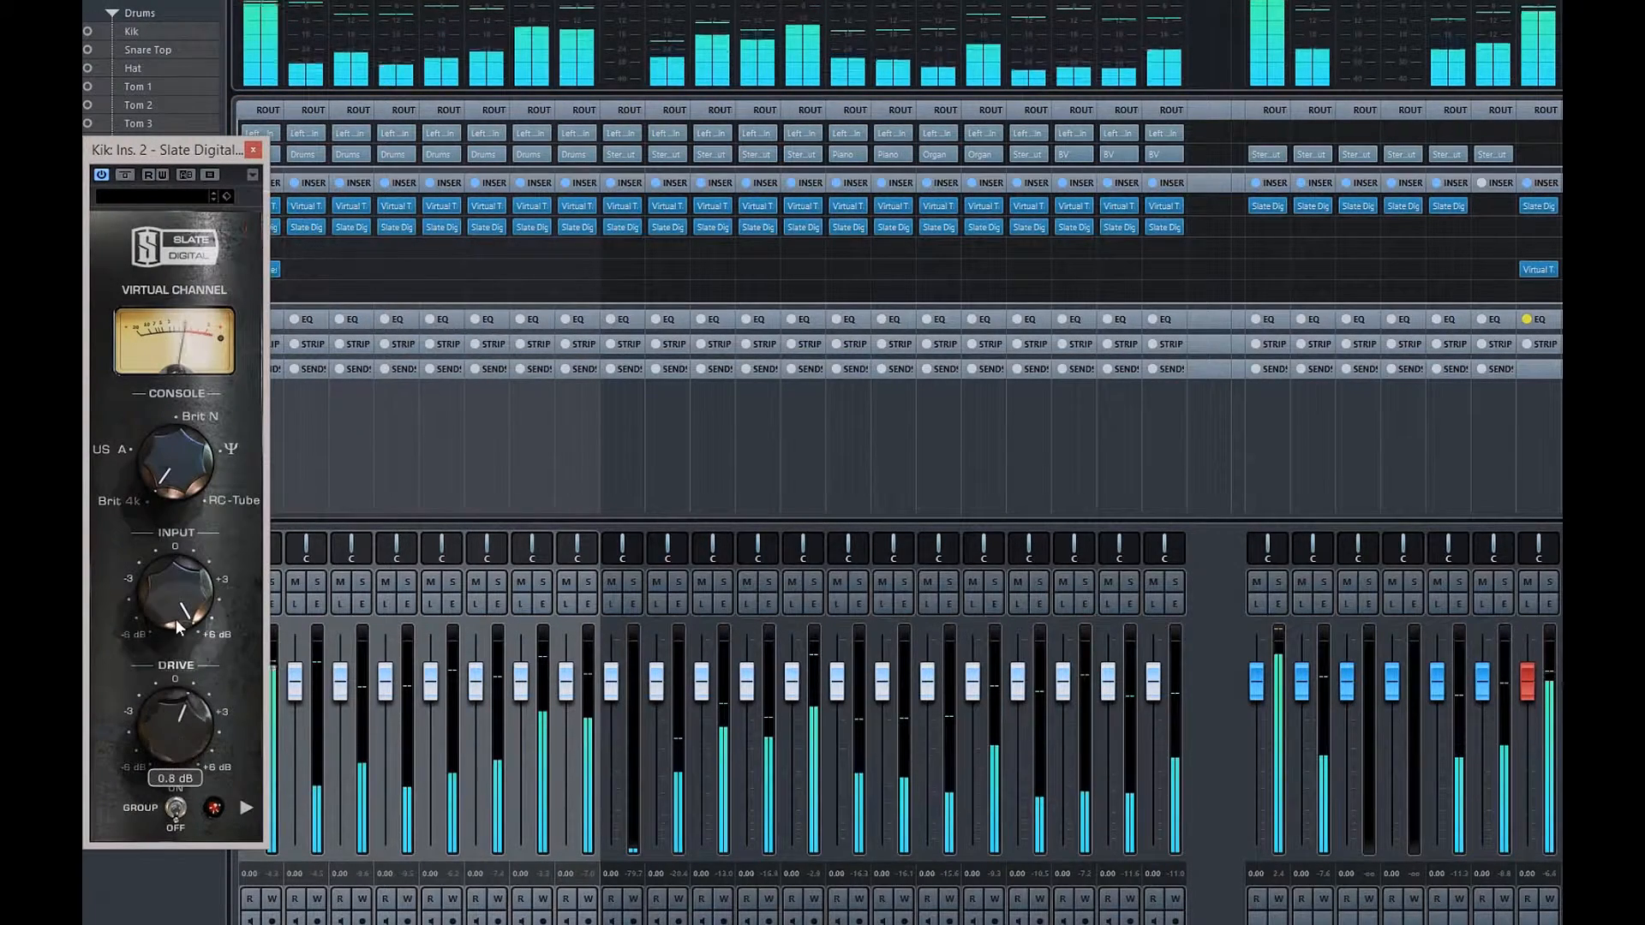
click(175, 814)
click(175, 816)
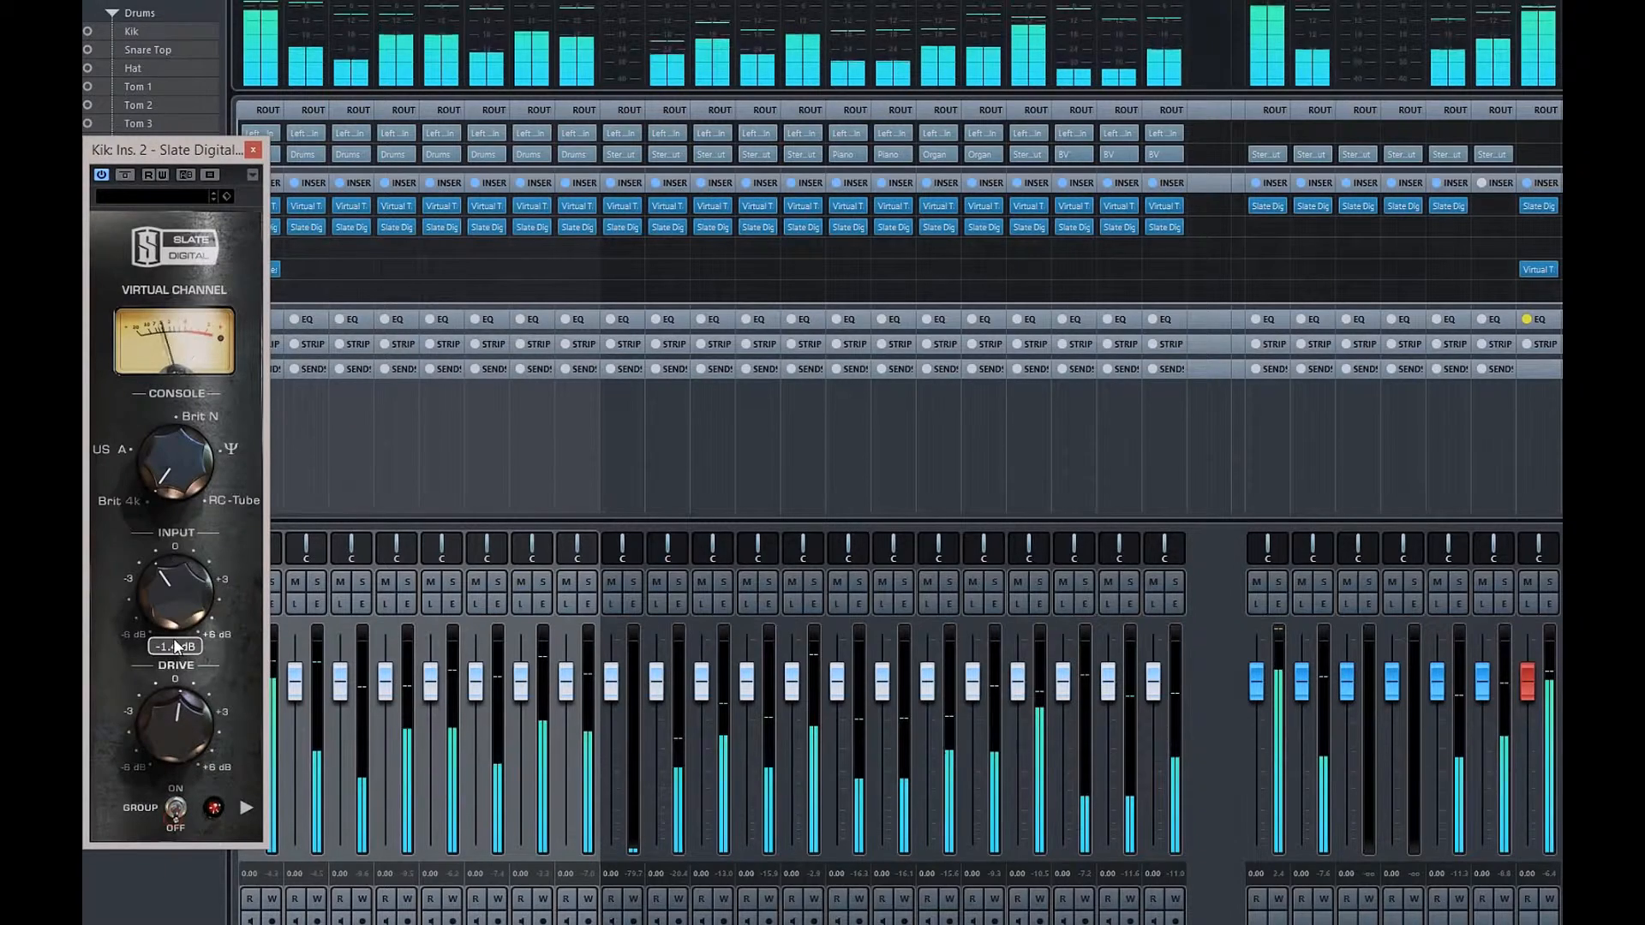
mouse_move(178, 718)
mouse_down()
mouse_move(178, 754)
mouse_move(172, 732)
mouse_up()
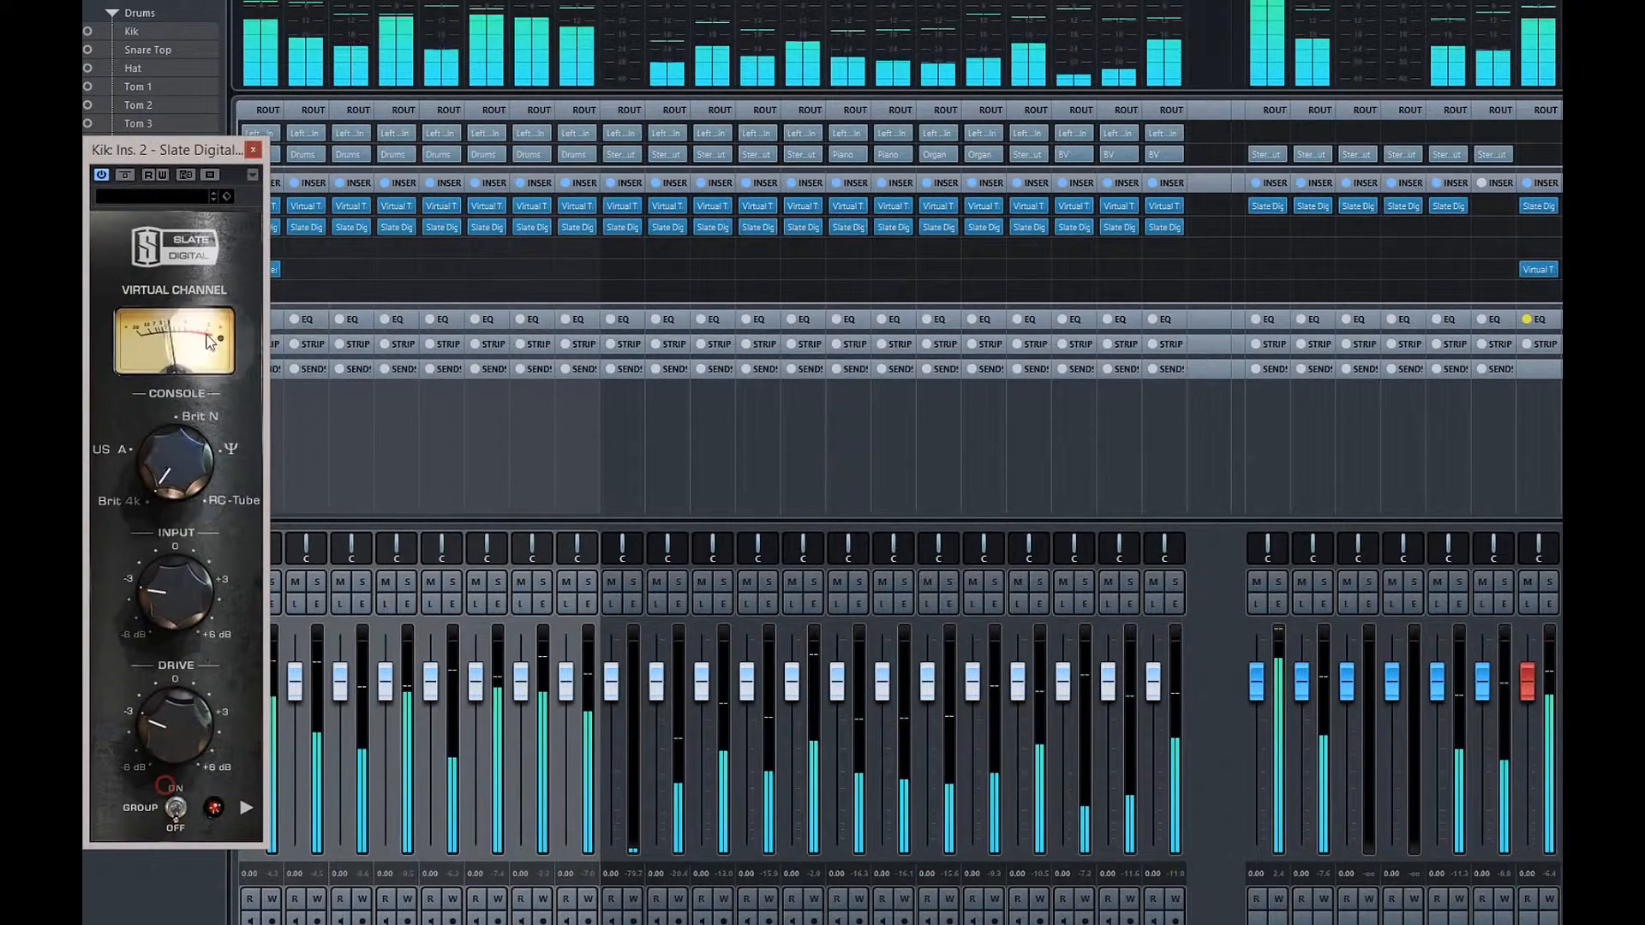
click(253, 150)
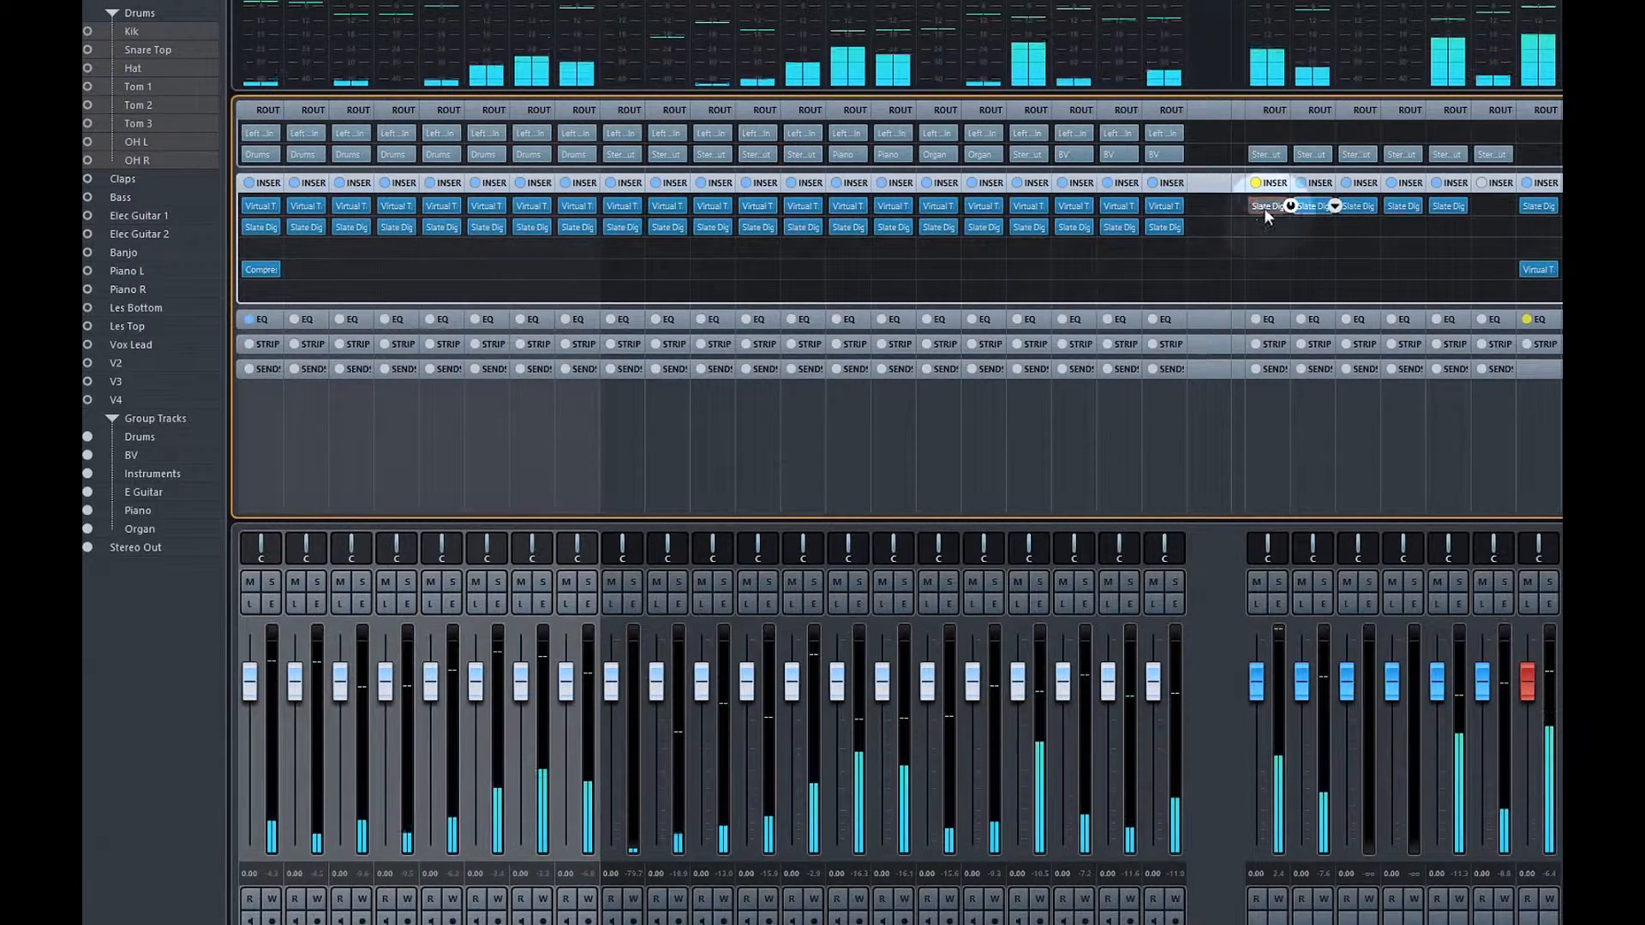
Bypass the group channels' Slate inserts except the first, plus Kik, Snare Top and Hat's, then hide the mixer
drag(1265, 210, 1294, 204)
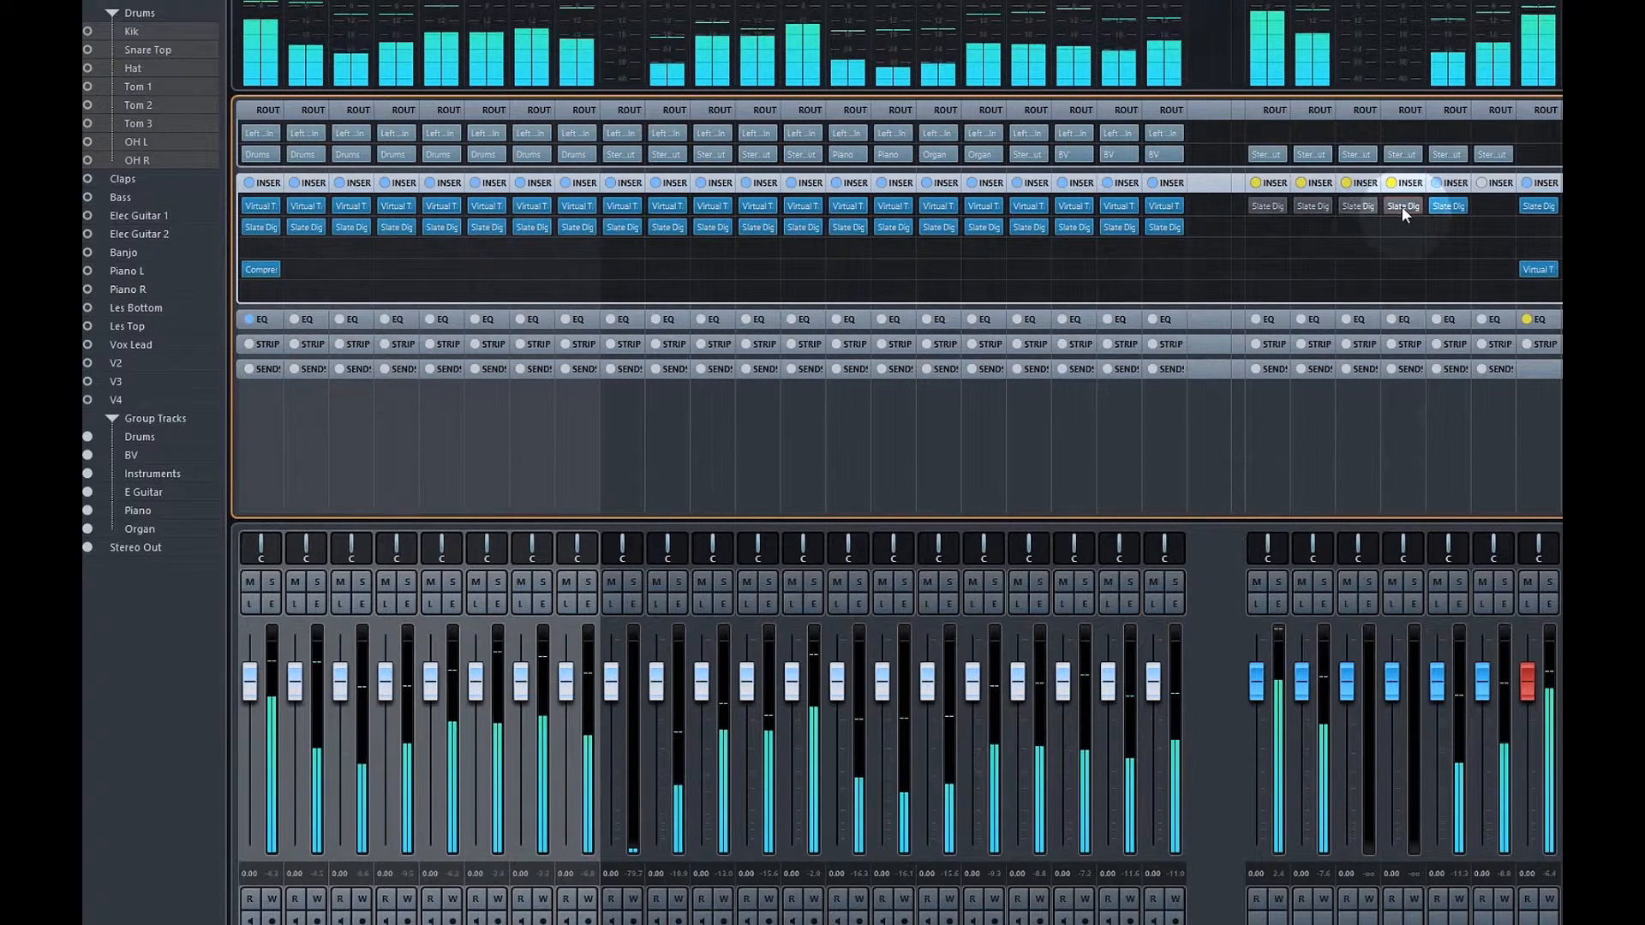
click(1247, 207)
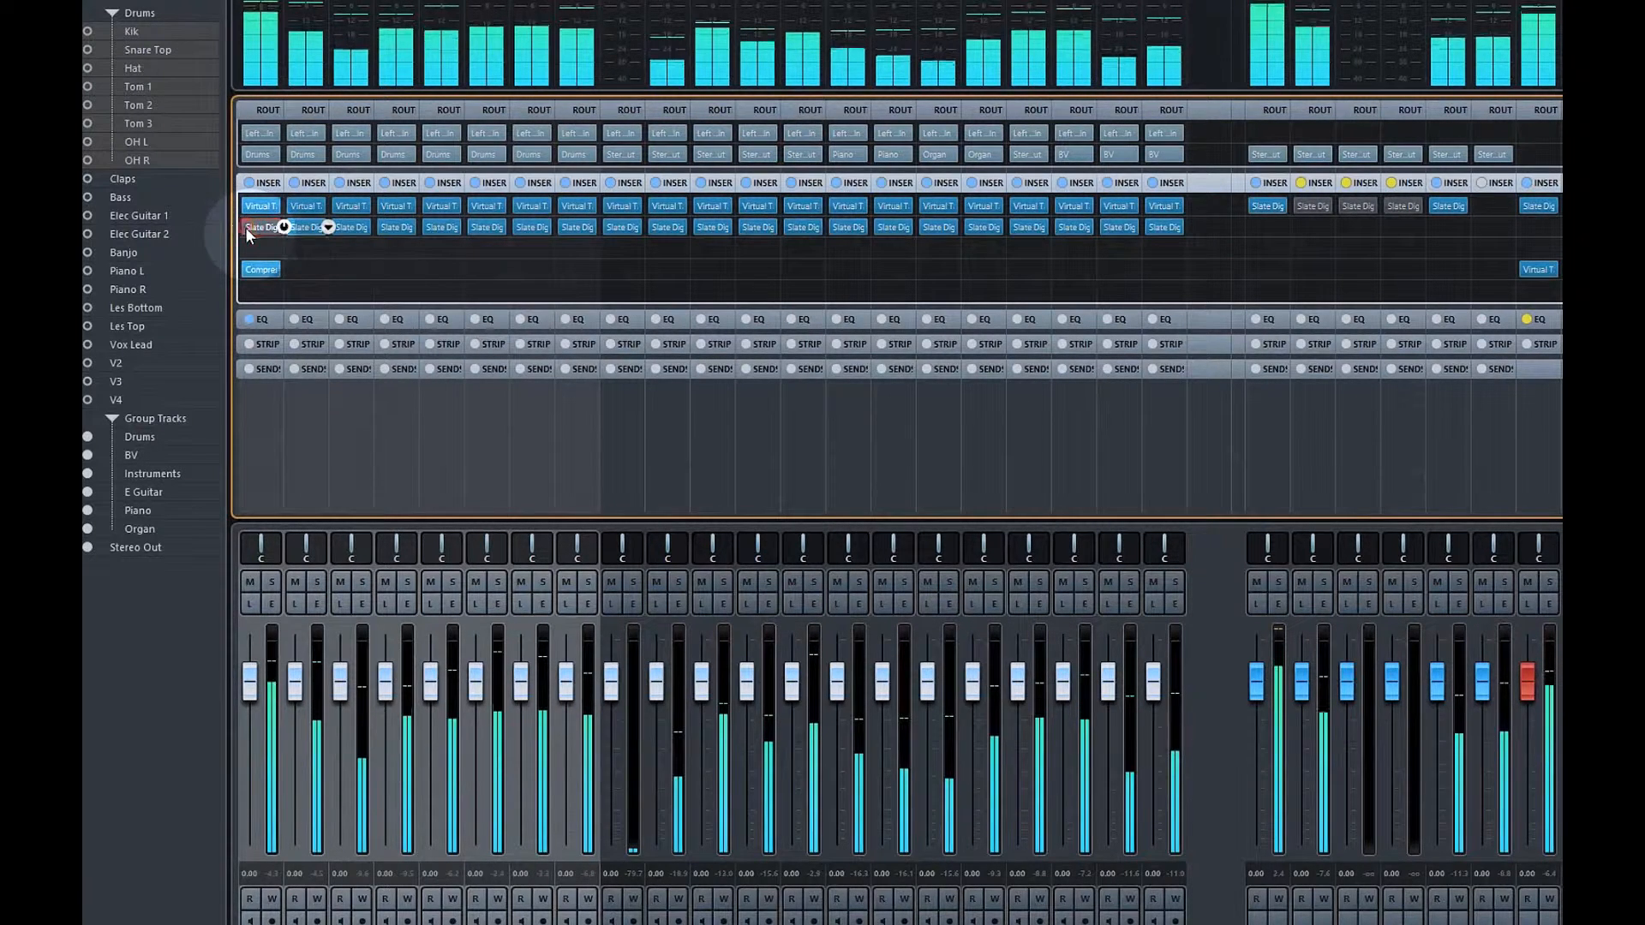
click(249, 230)
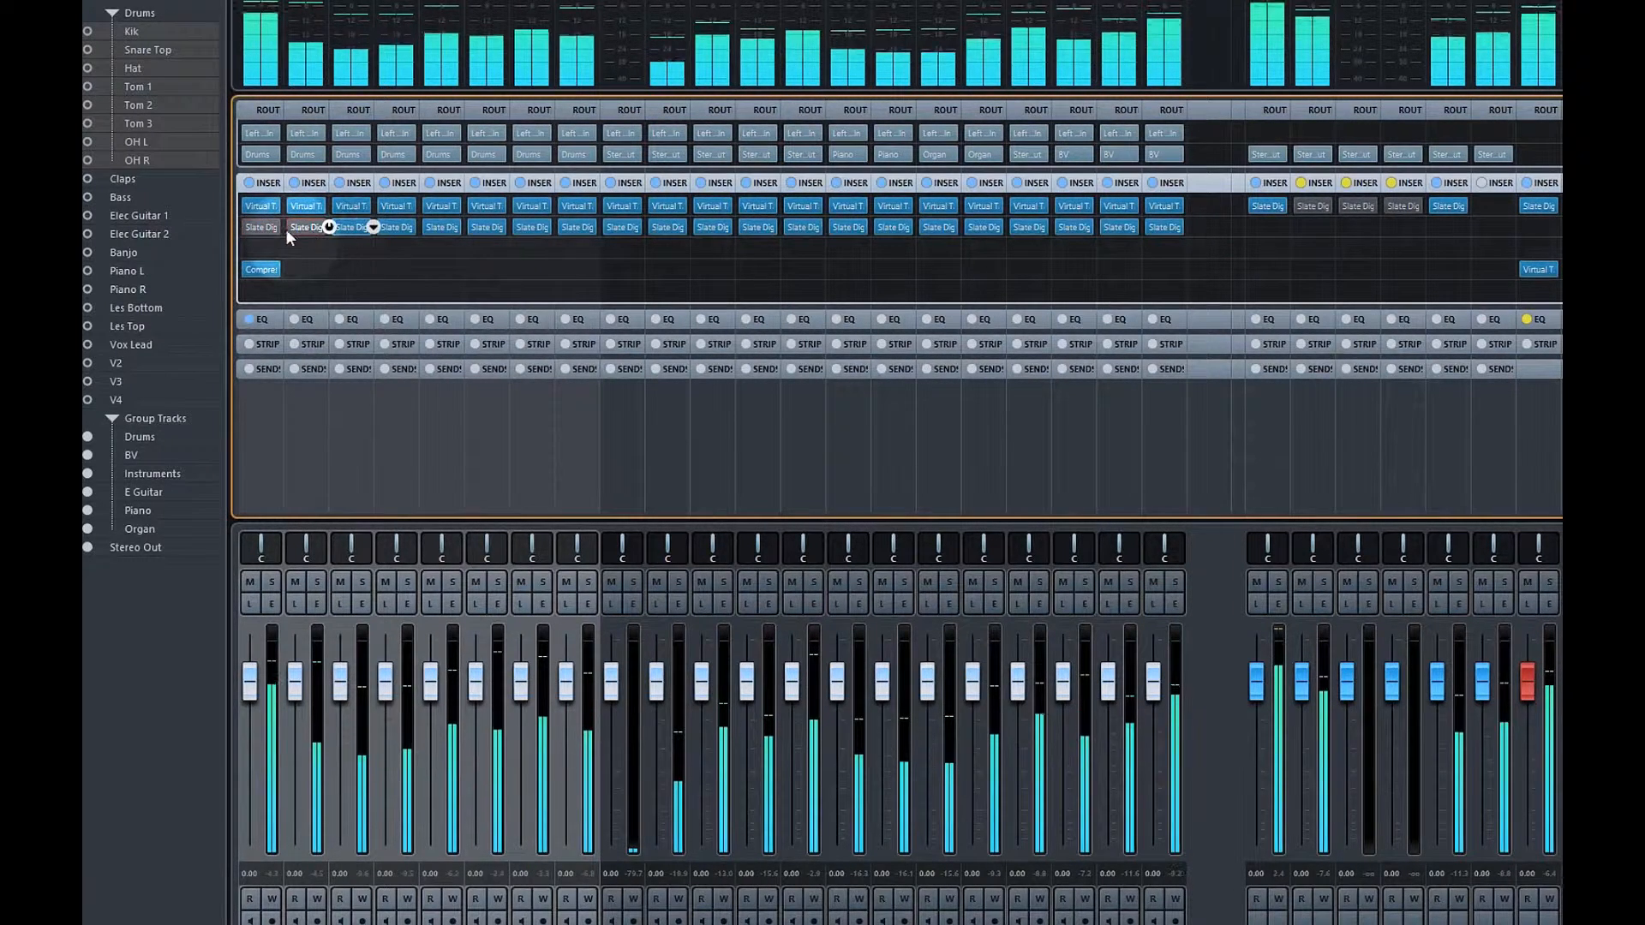
click(285, 229)
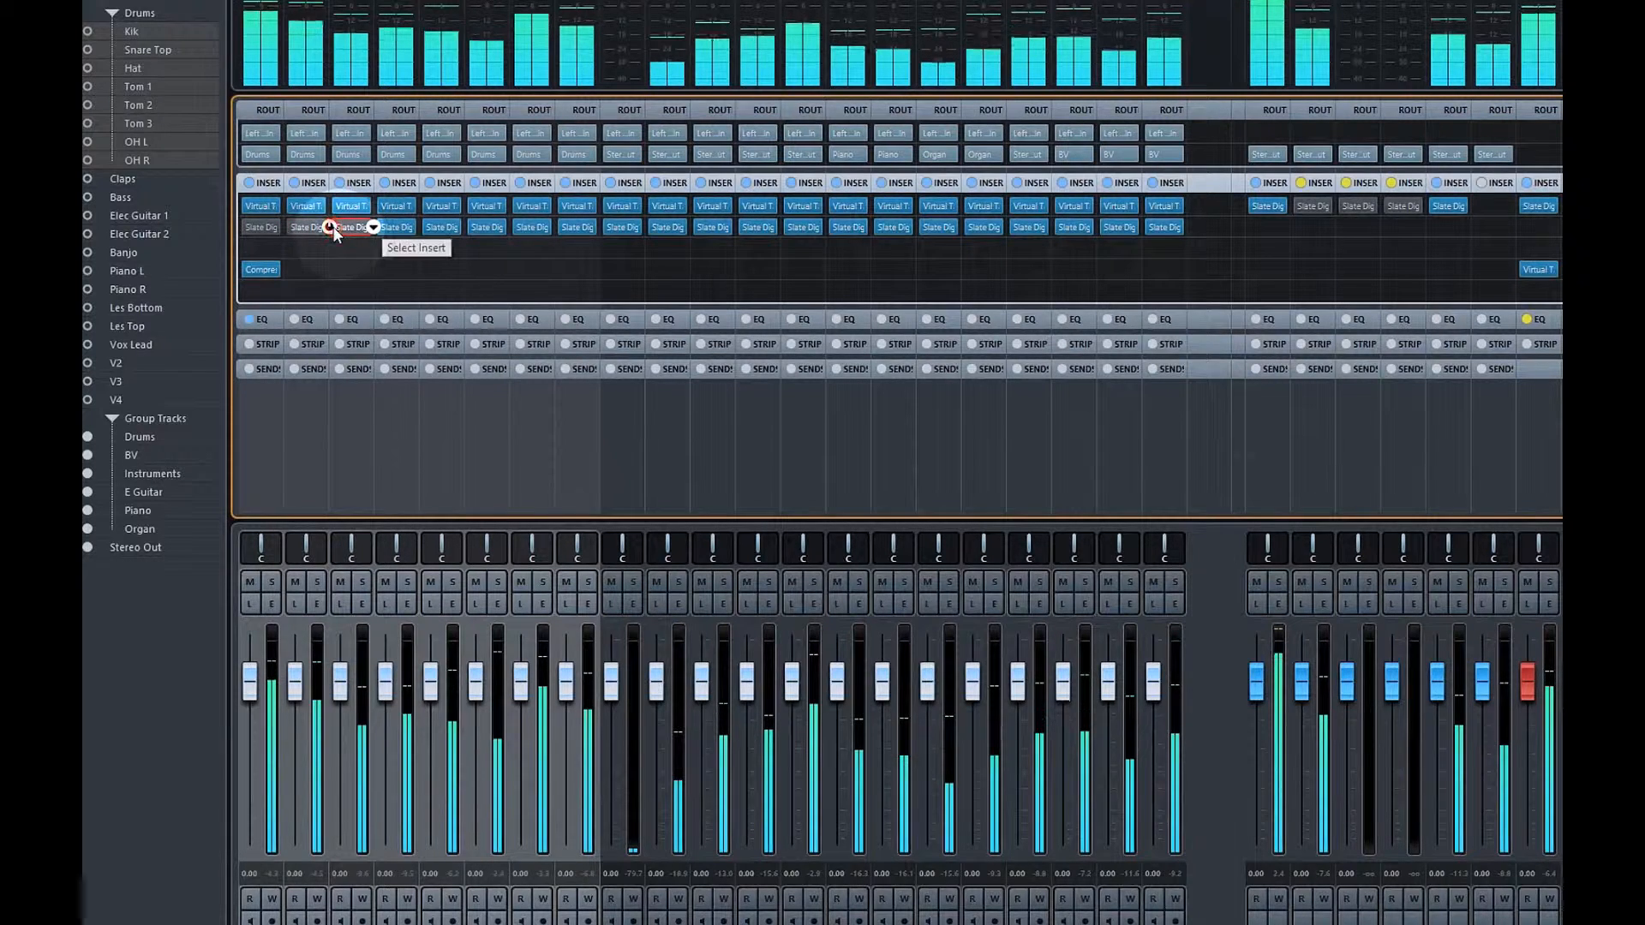
click(333, 230)
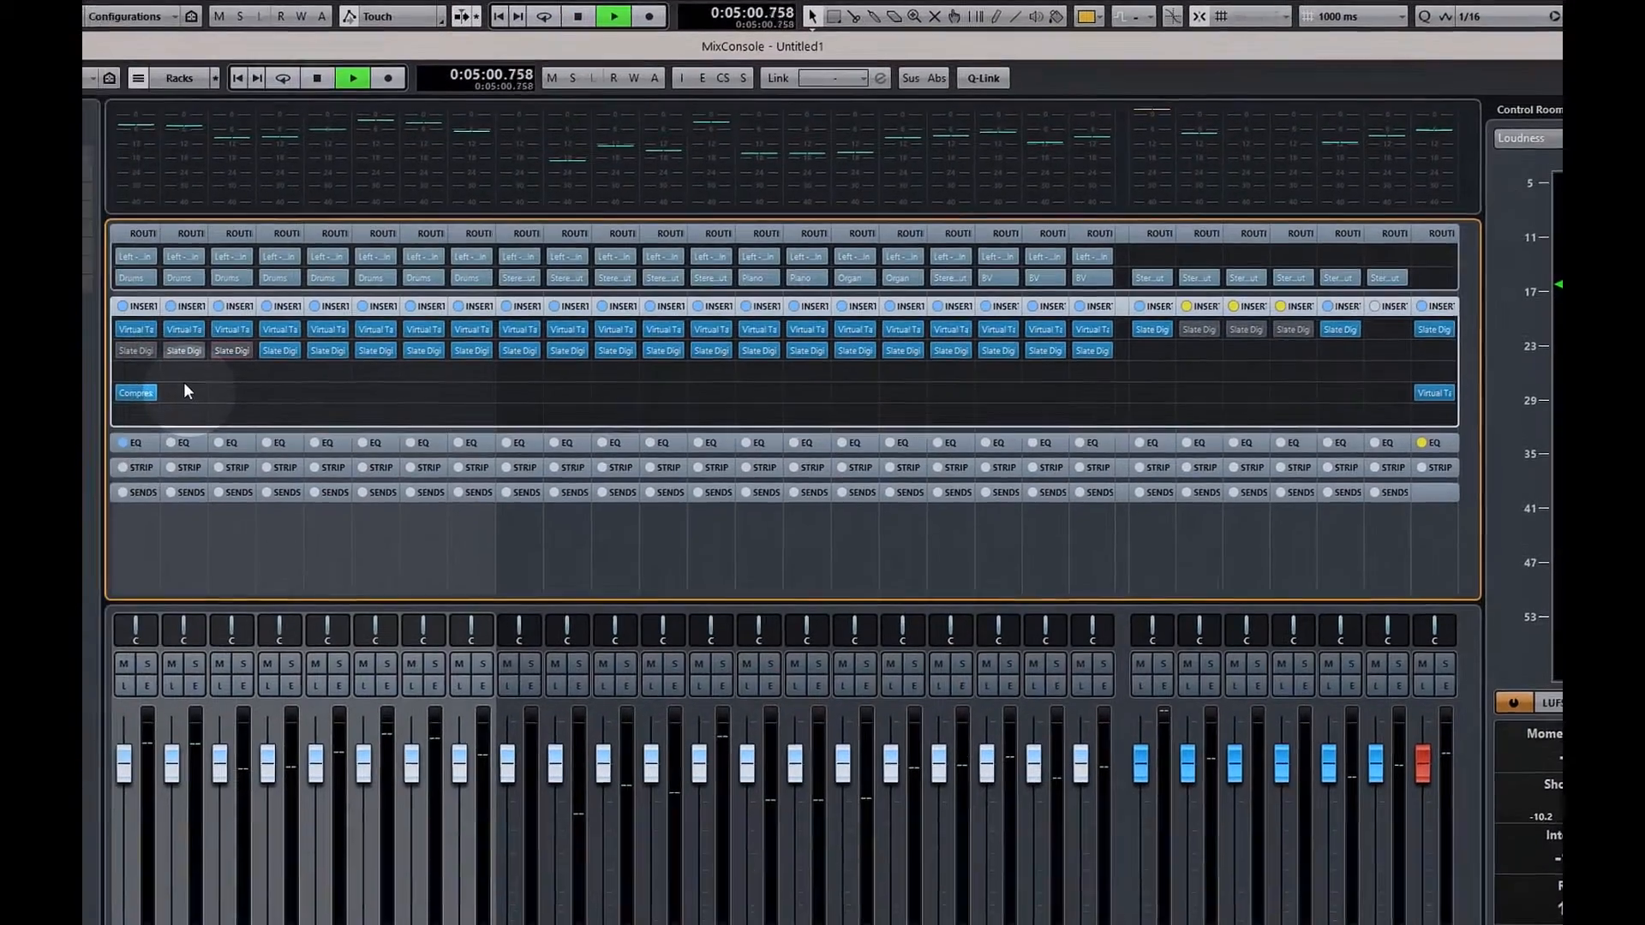
key(F3)
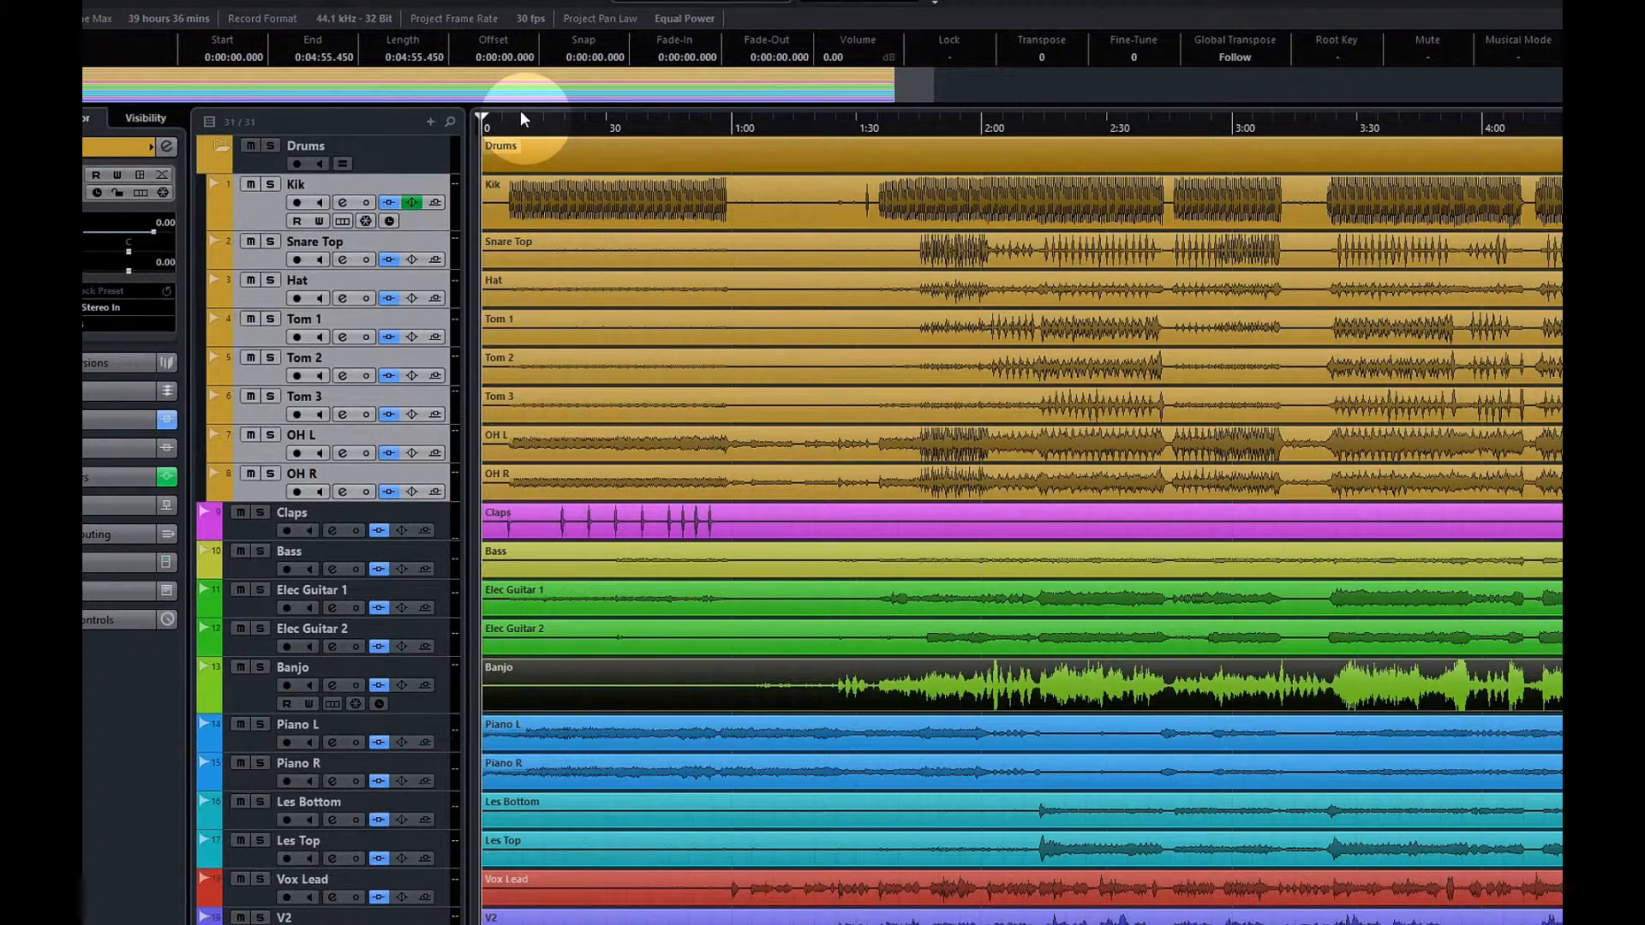
Restart playback from the top, collapse the Drums folder, and reopen the MixConsole
key(space)
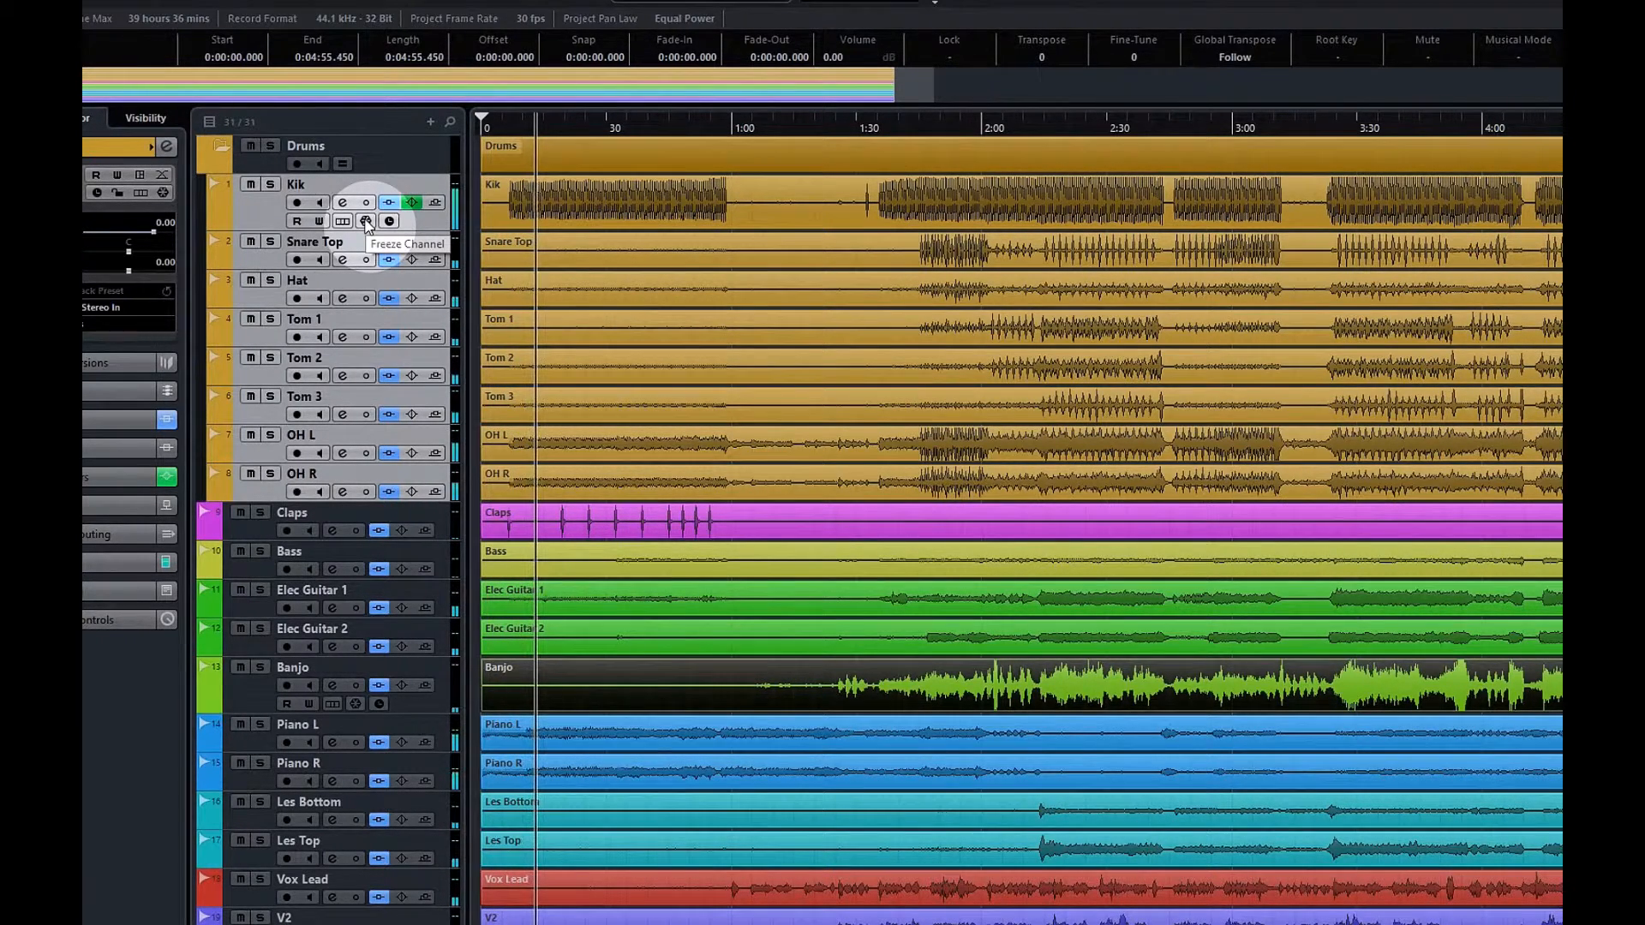
scroll(360, 278, down, 5)
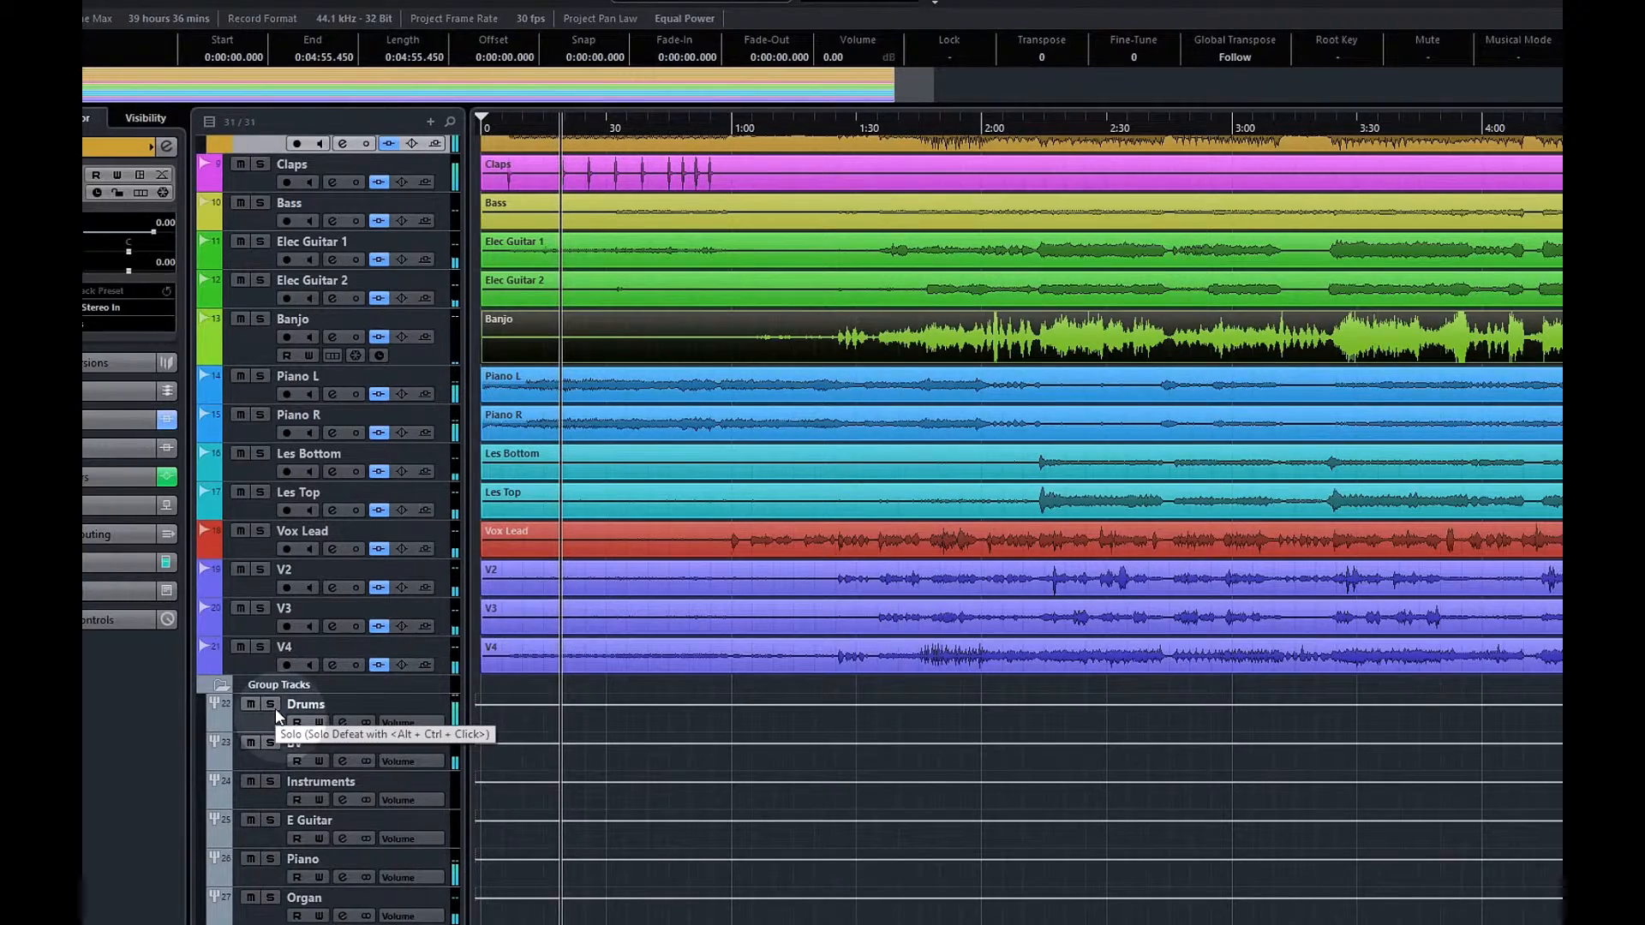
scroll(266, 711, up, 5)
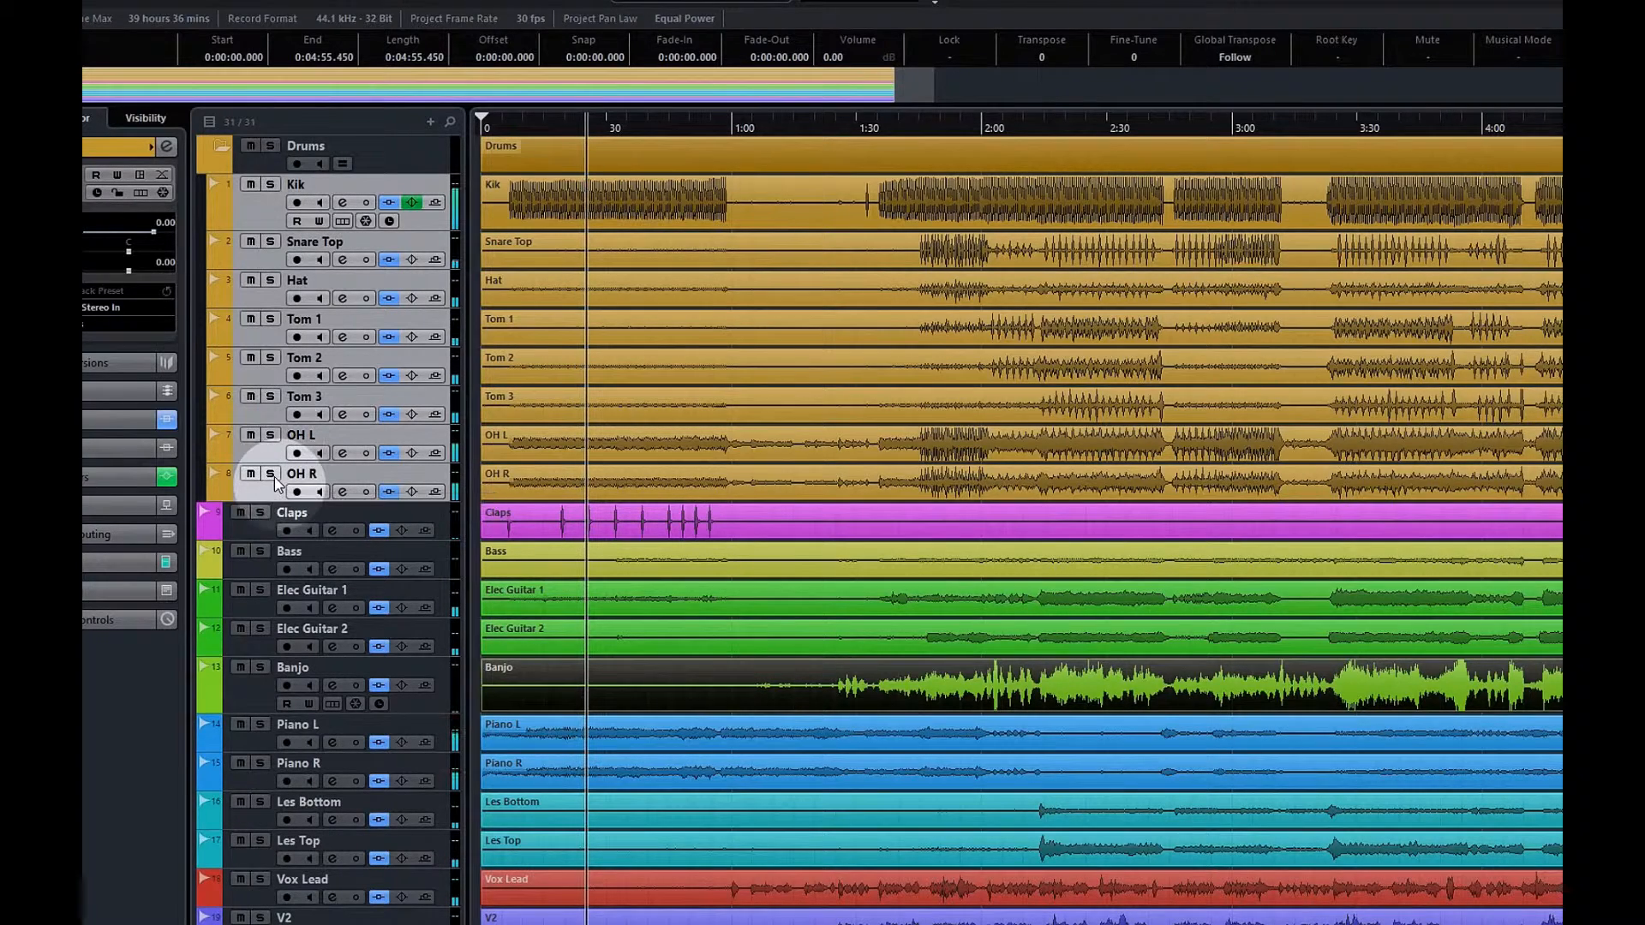
click(223, 146)
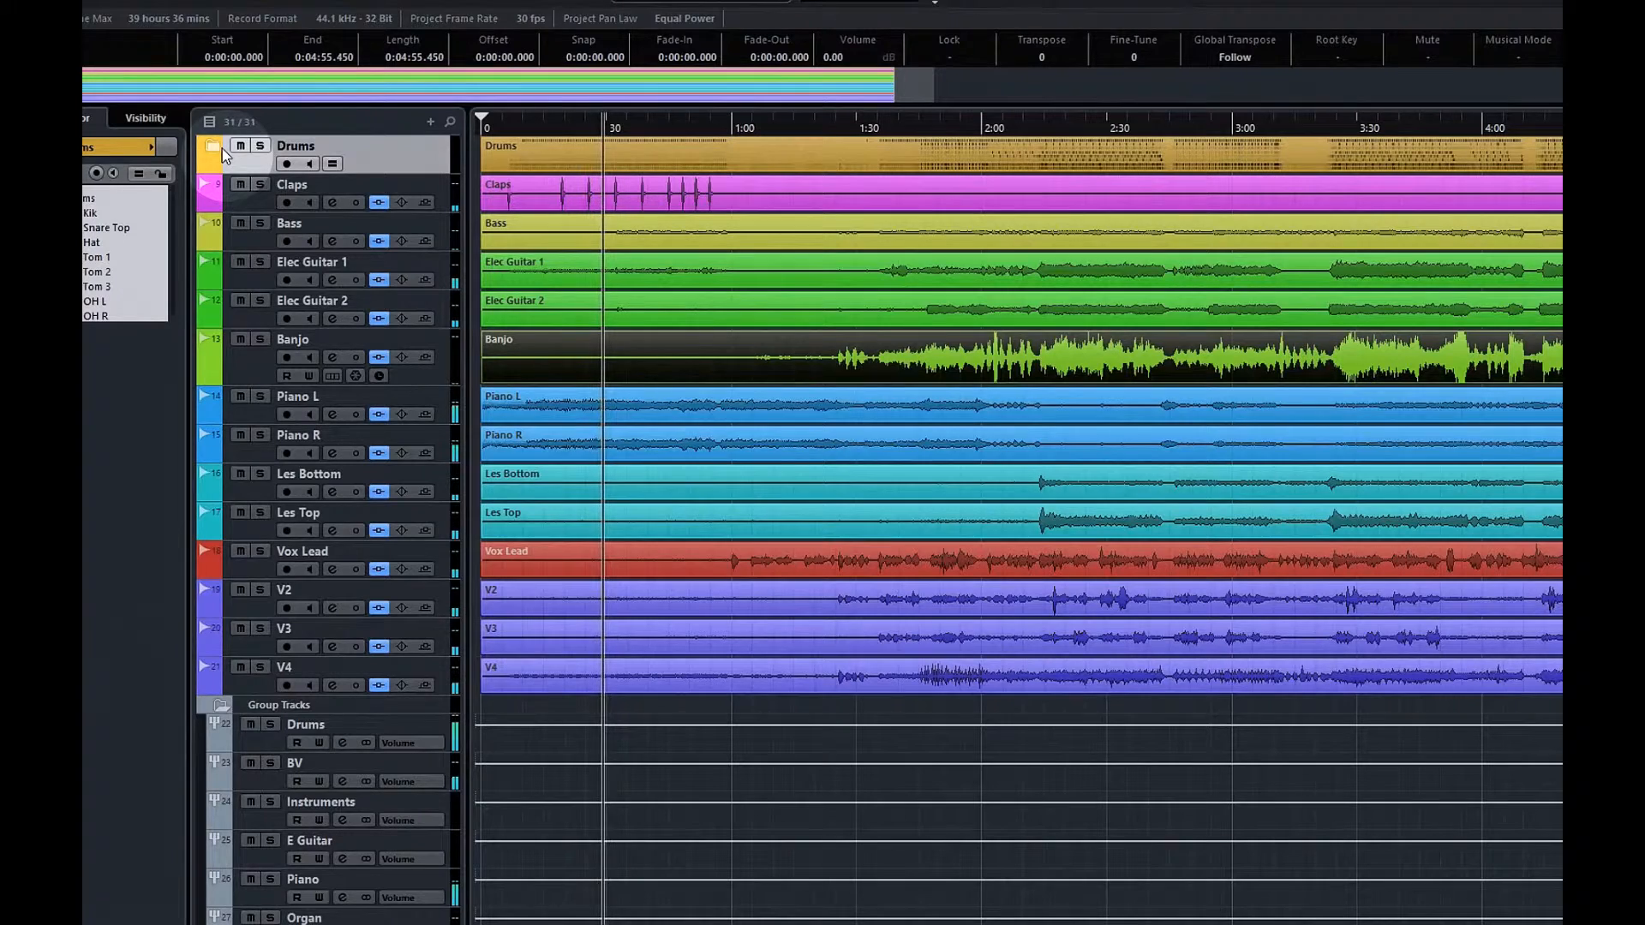
key(F3)
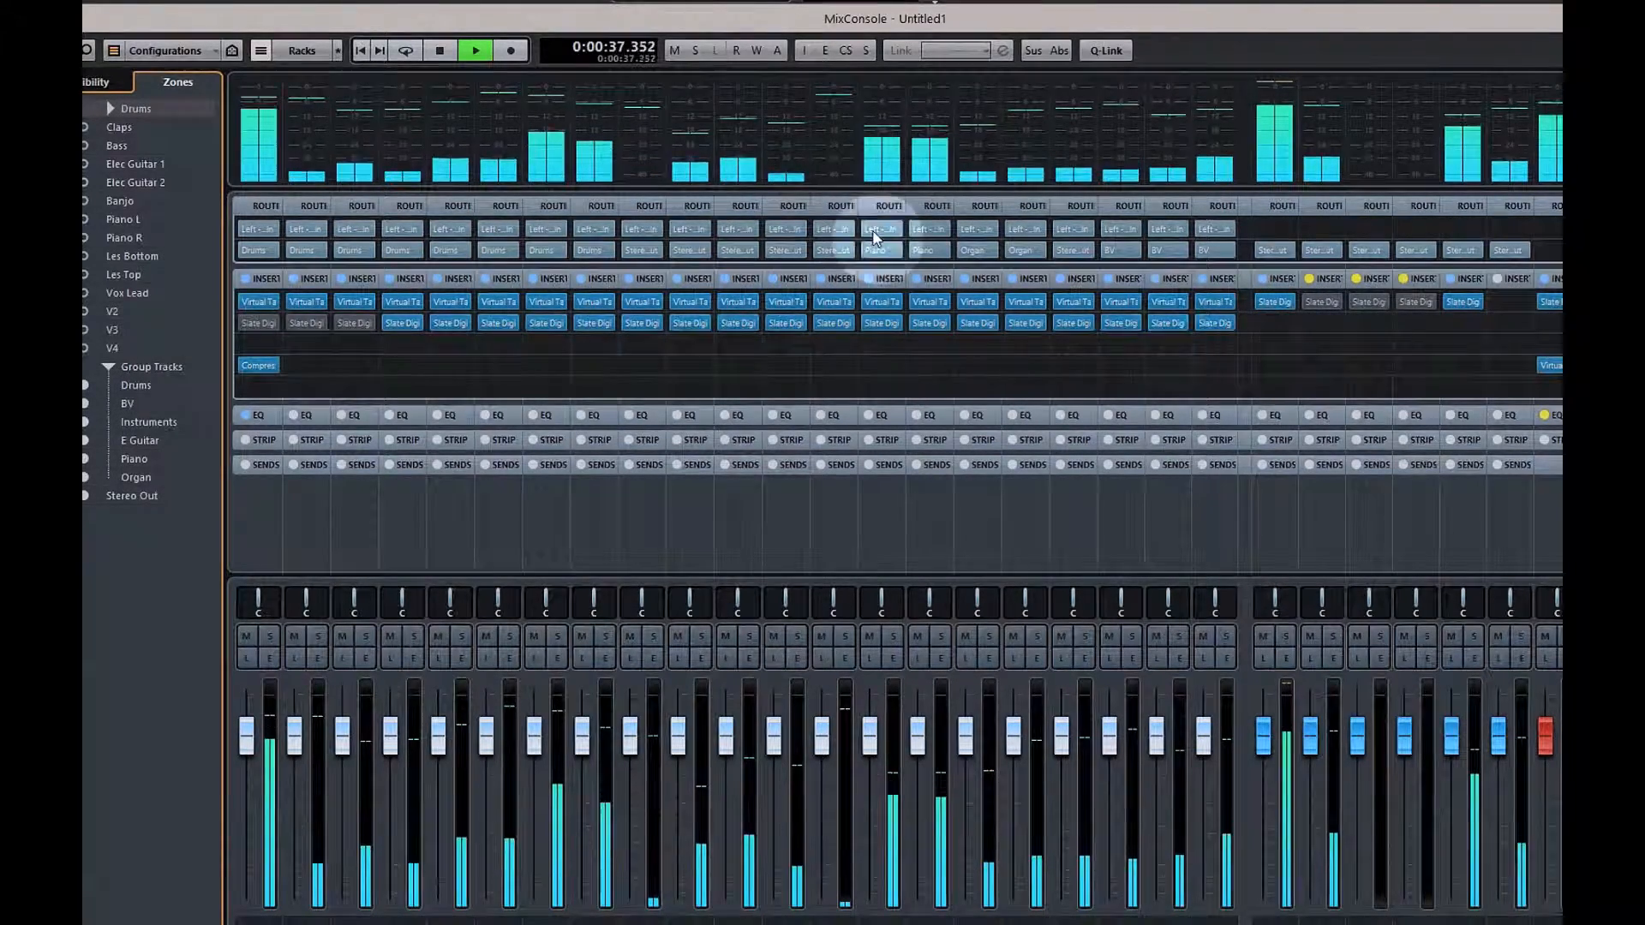
key(F3)
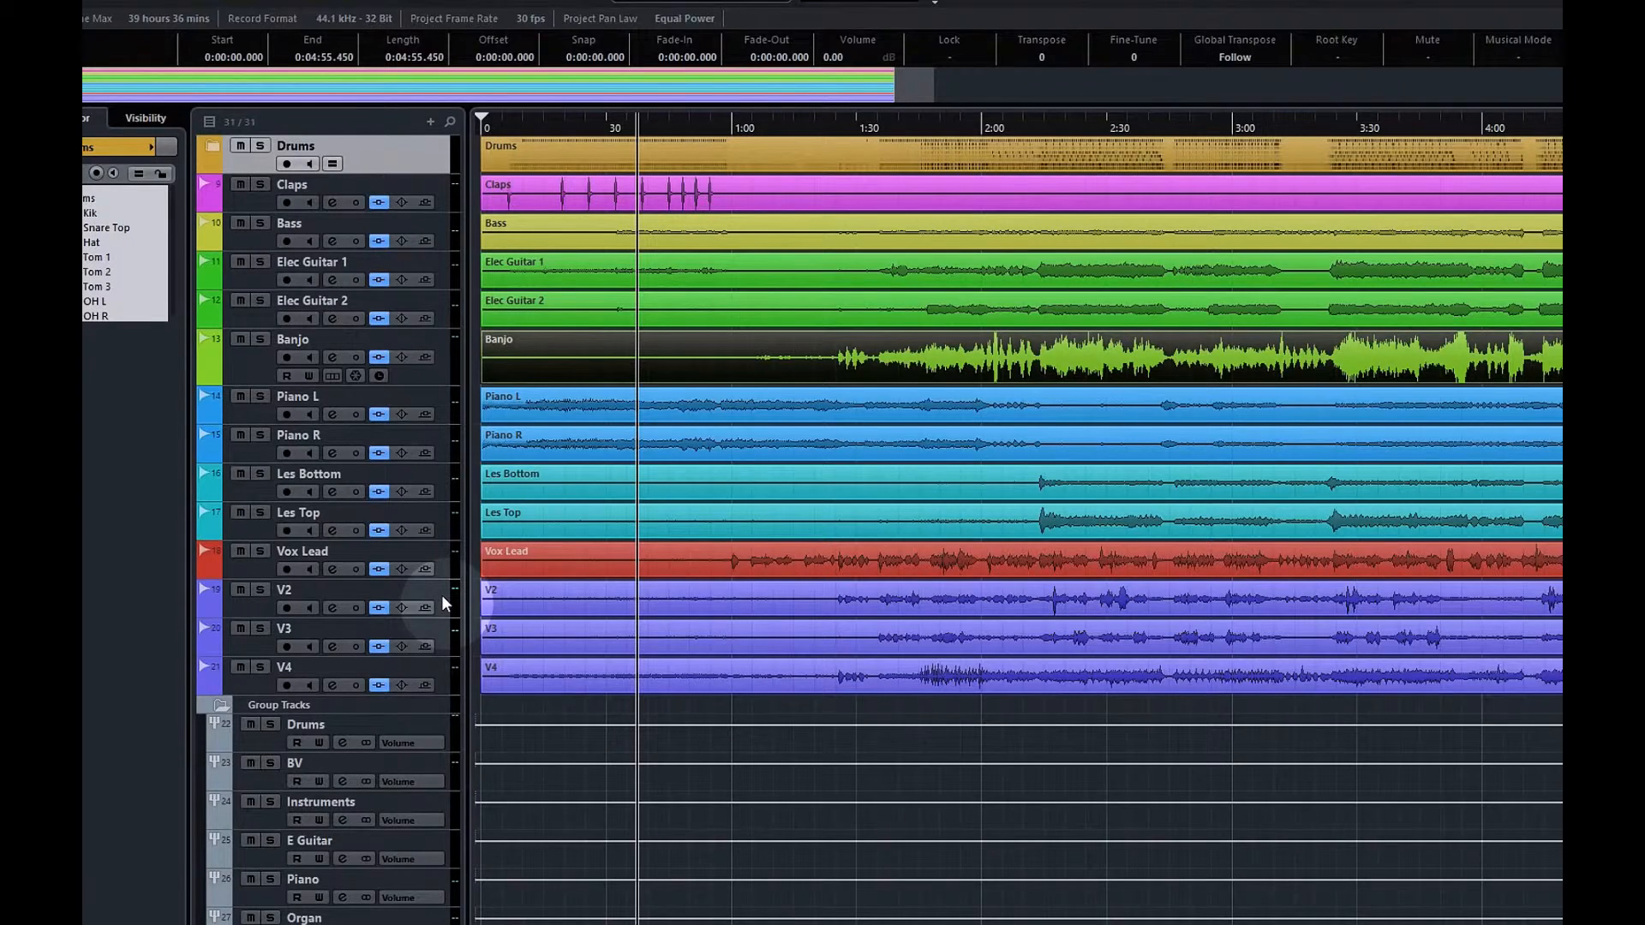
In the mixer, bypass Virtual Tape and Slate Digital inserts on three channels and shift a group's Slate insert to slot 2
key(F3)
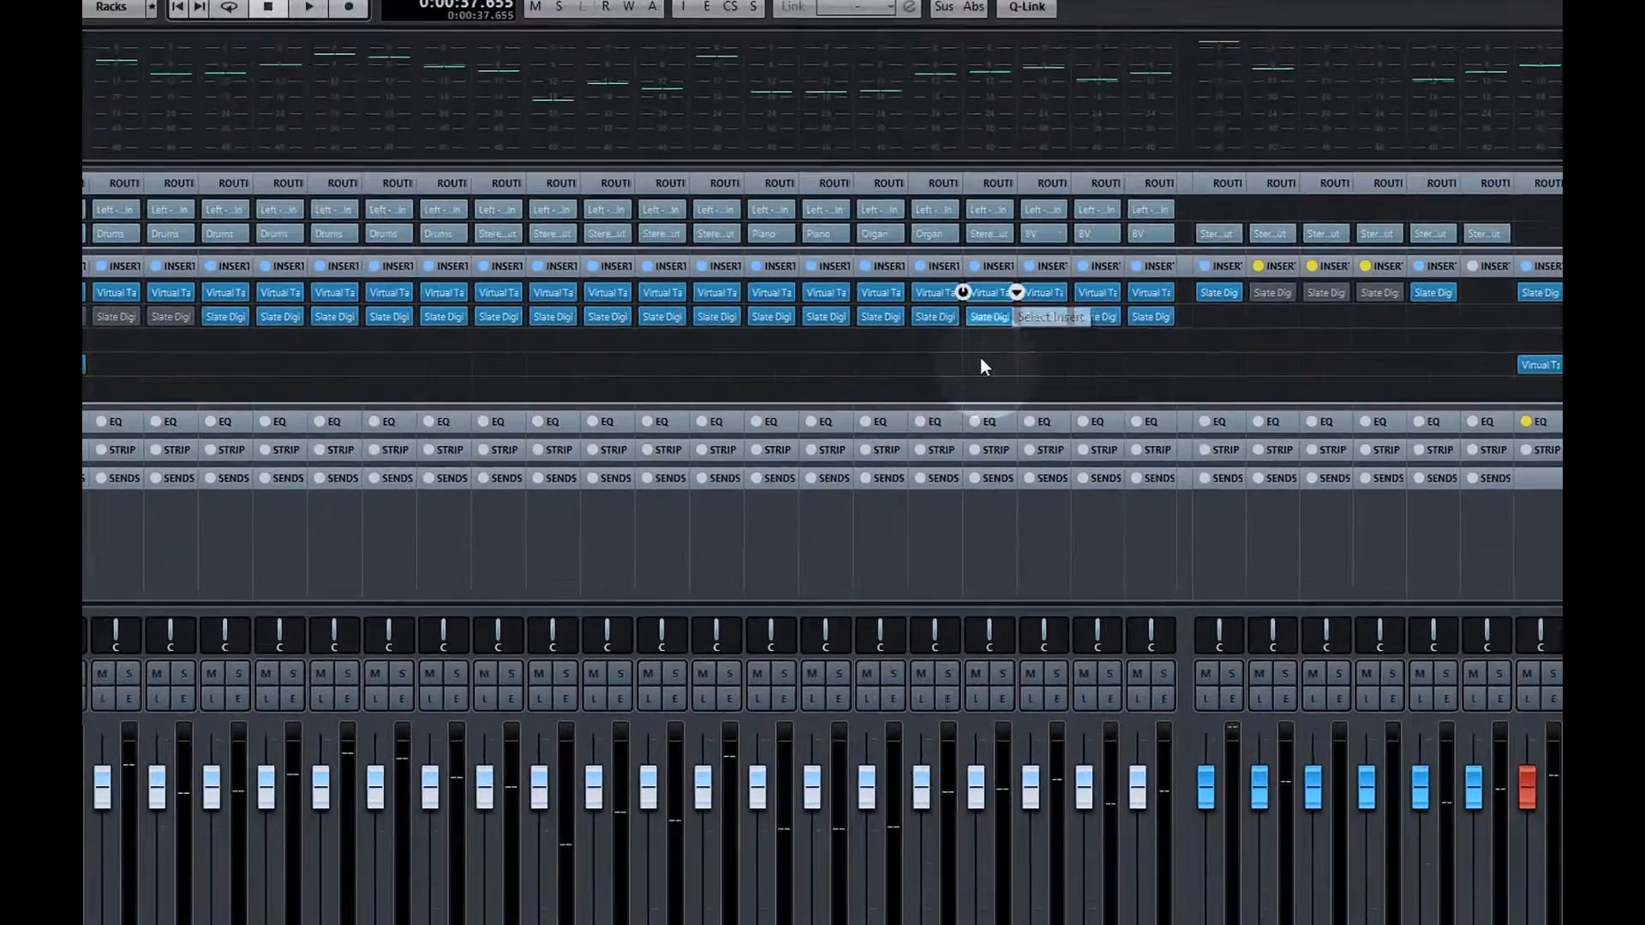
click(964, 292)
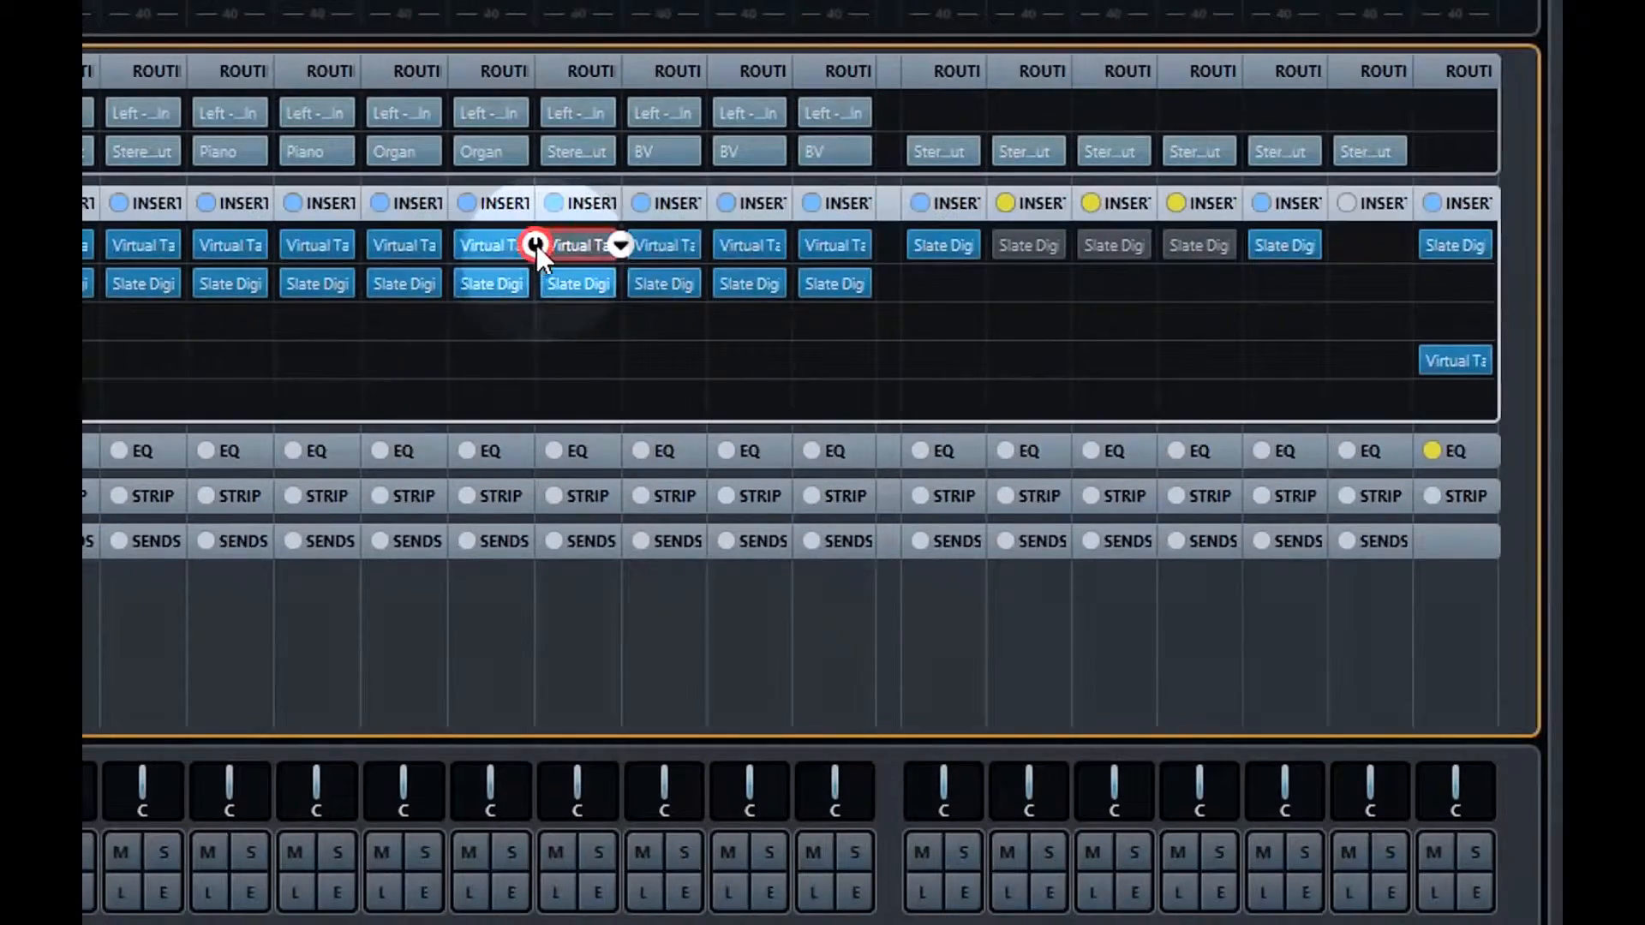
click(540, 242)
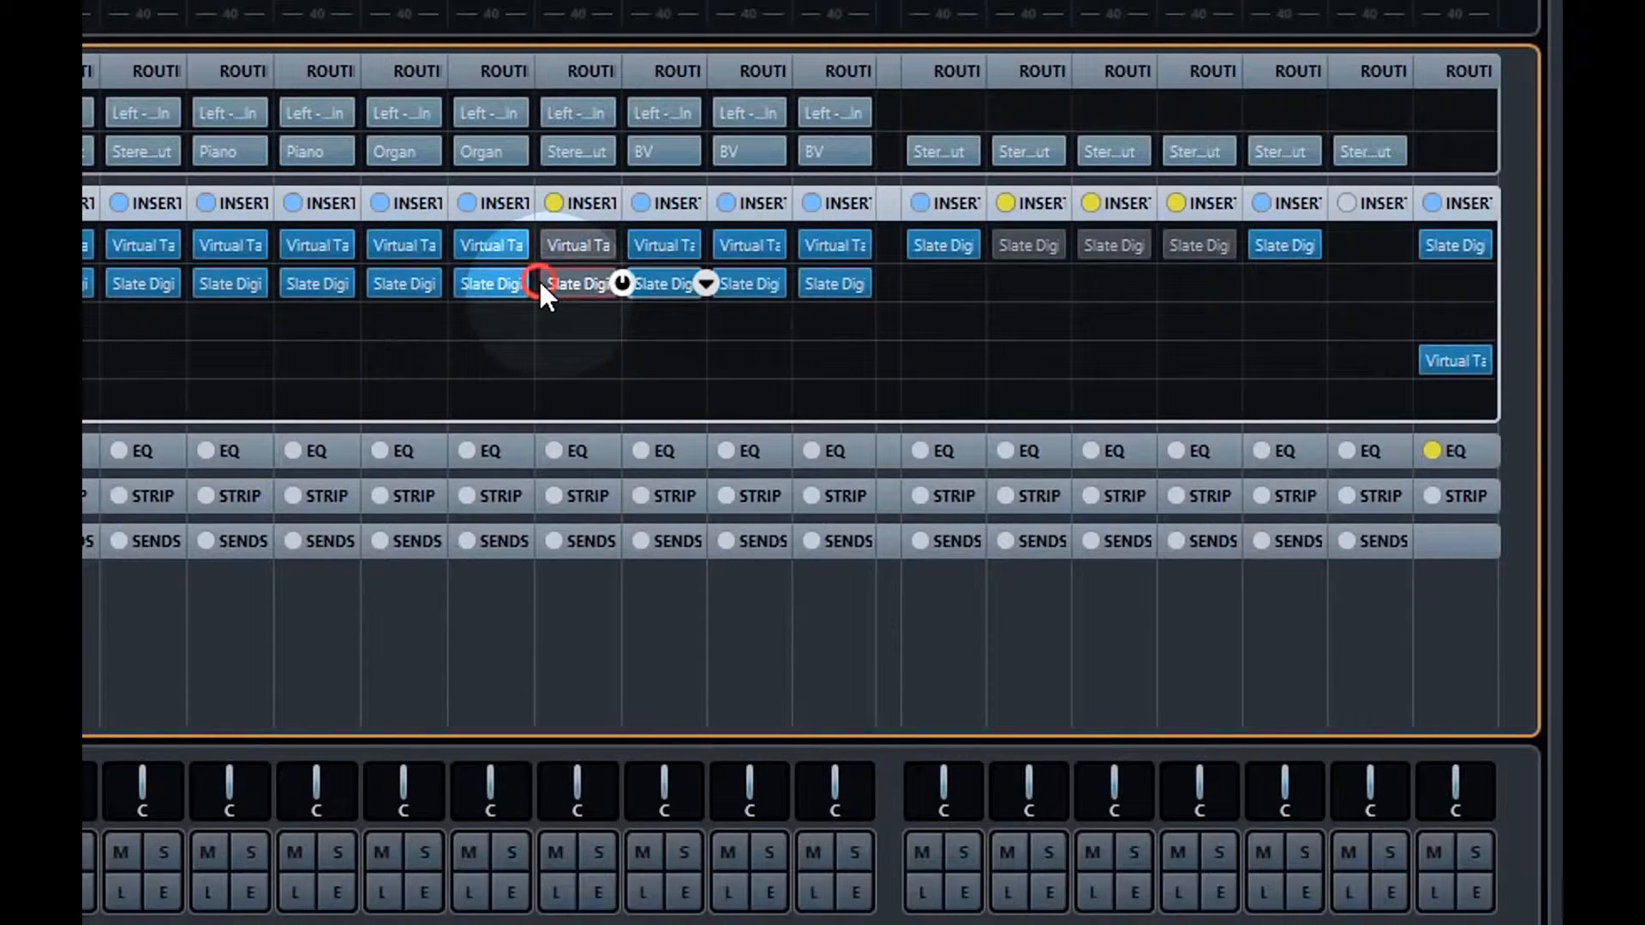
click(540, 285)
click(632, 285)
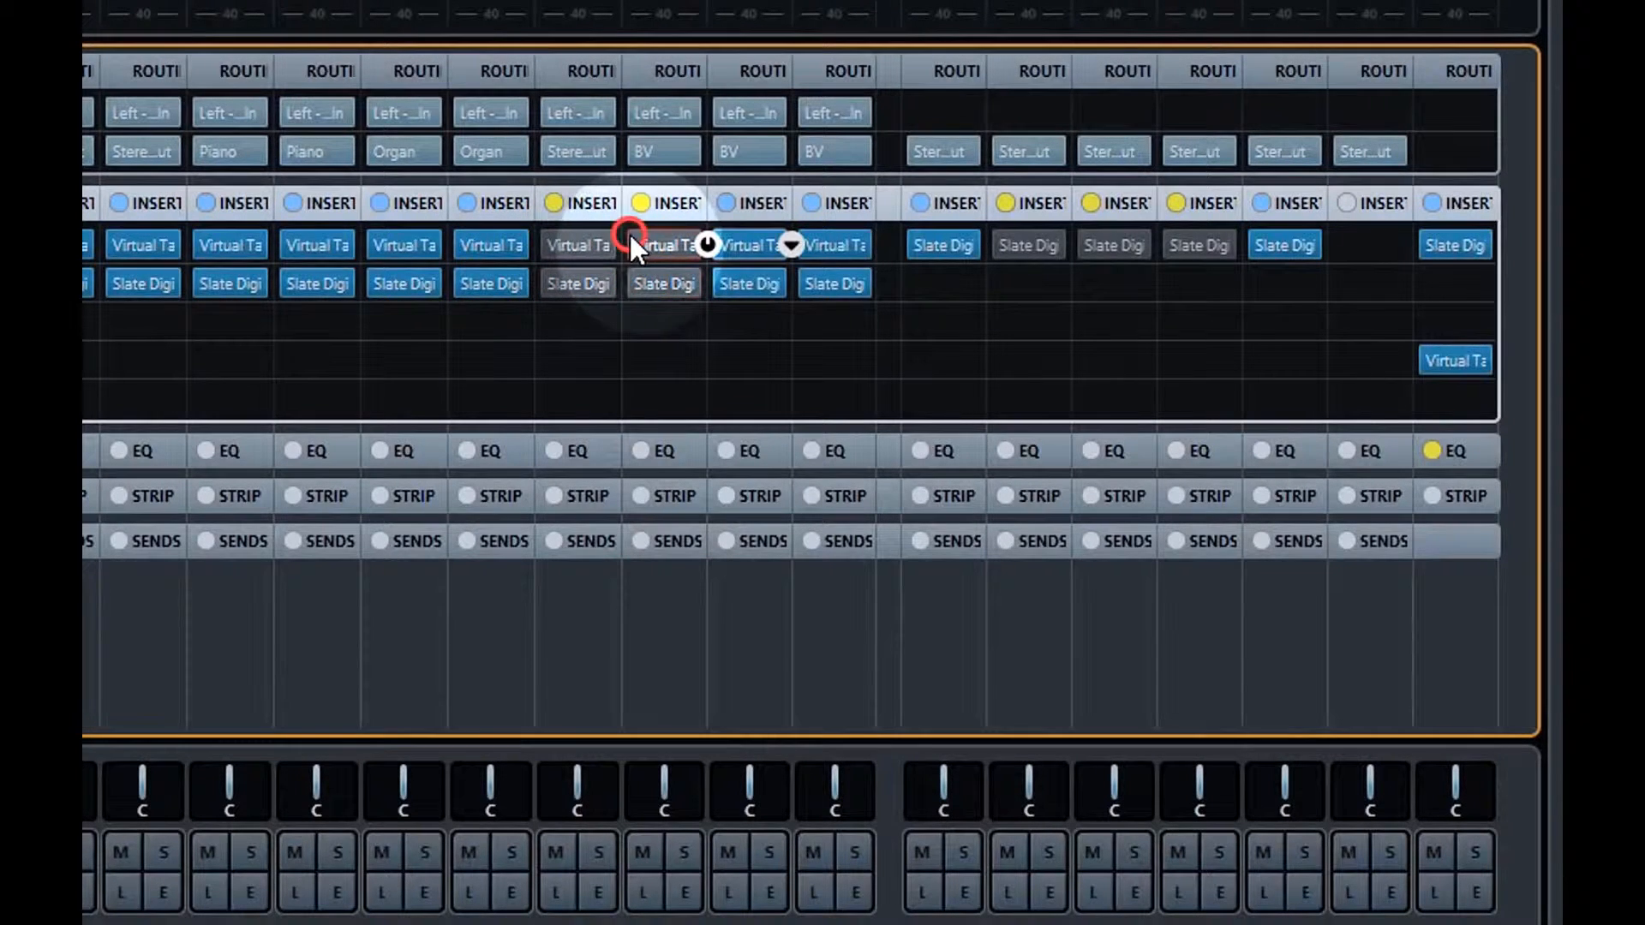
click(724, 241)
click(723, 280)
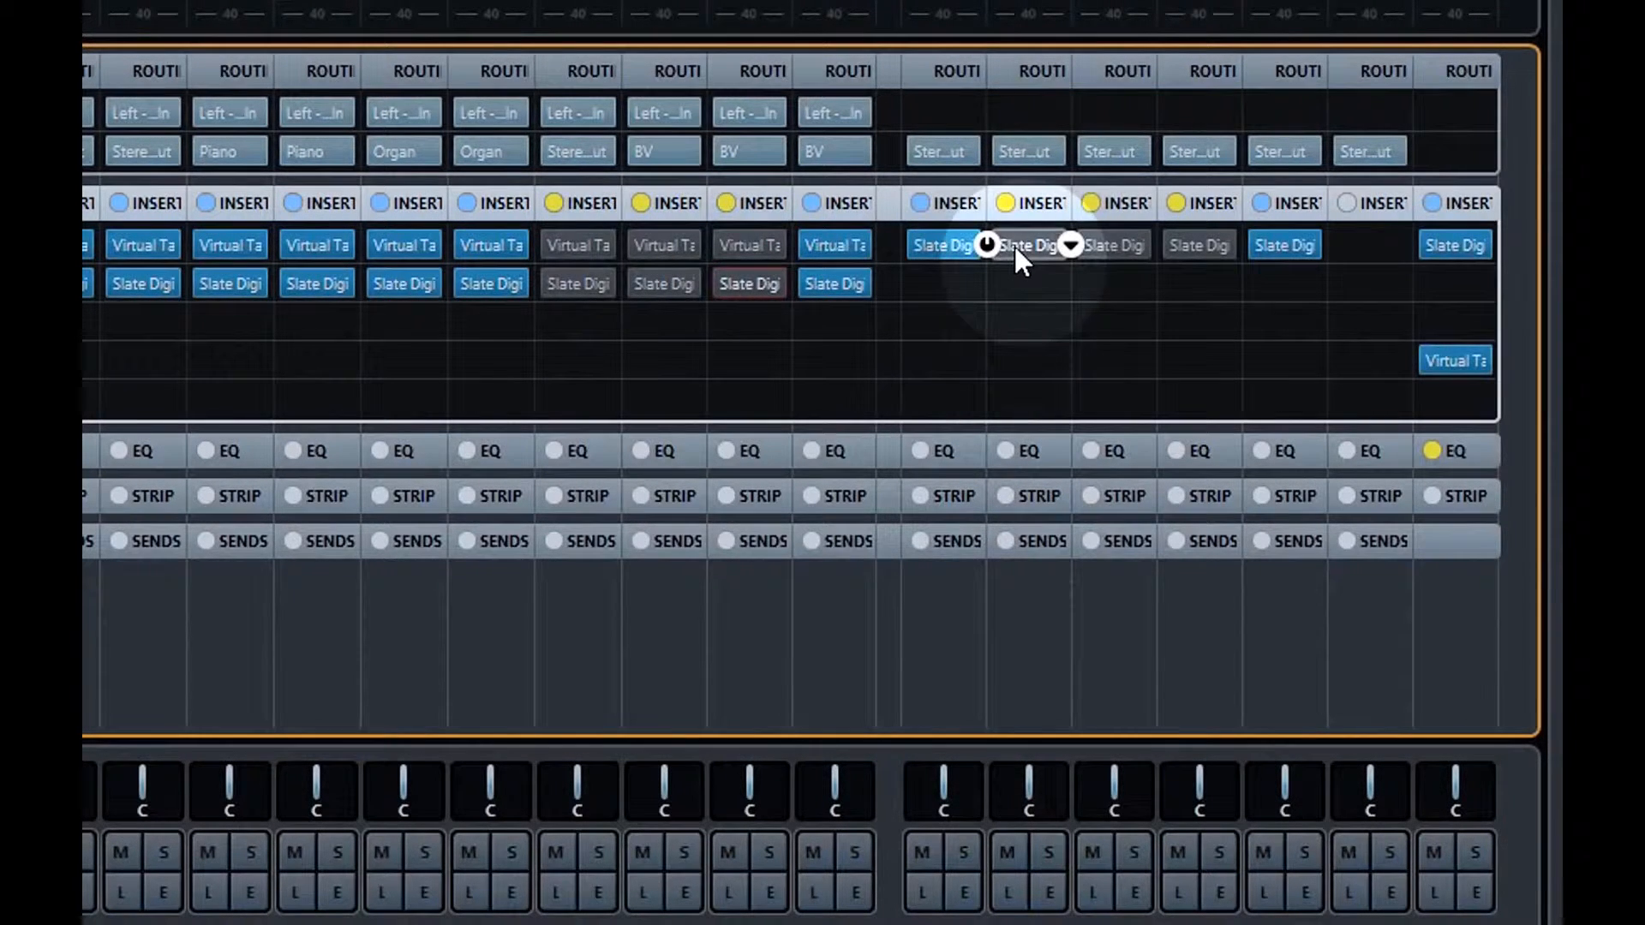
drag(996, 242, 1018, 248)
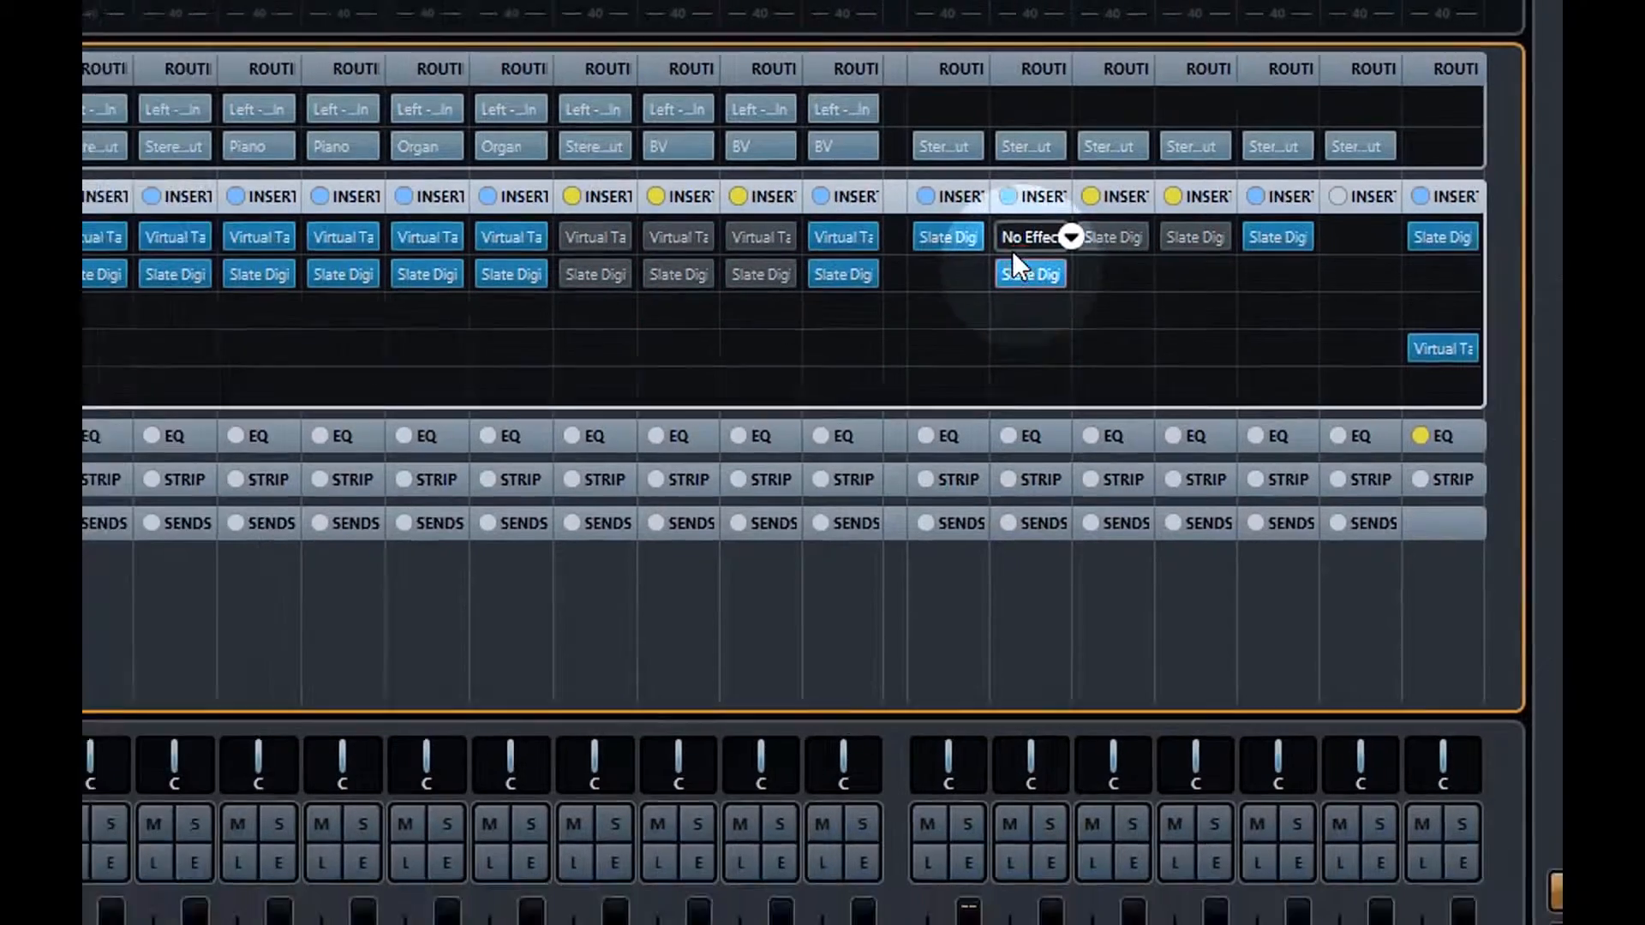
Load Slate Digital 64's Virtual Tape Machines into the group's empty slot 1, then open the Stereo Out tape editor
click(1070, 238)
scroll(1071, 231, down, 3)
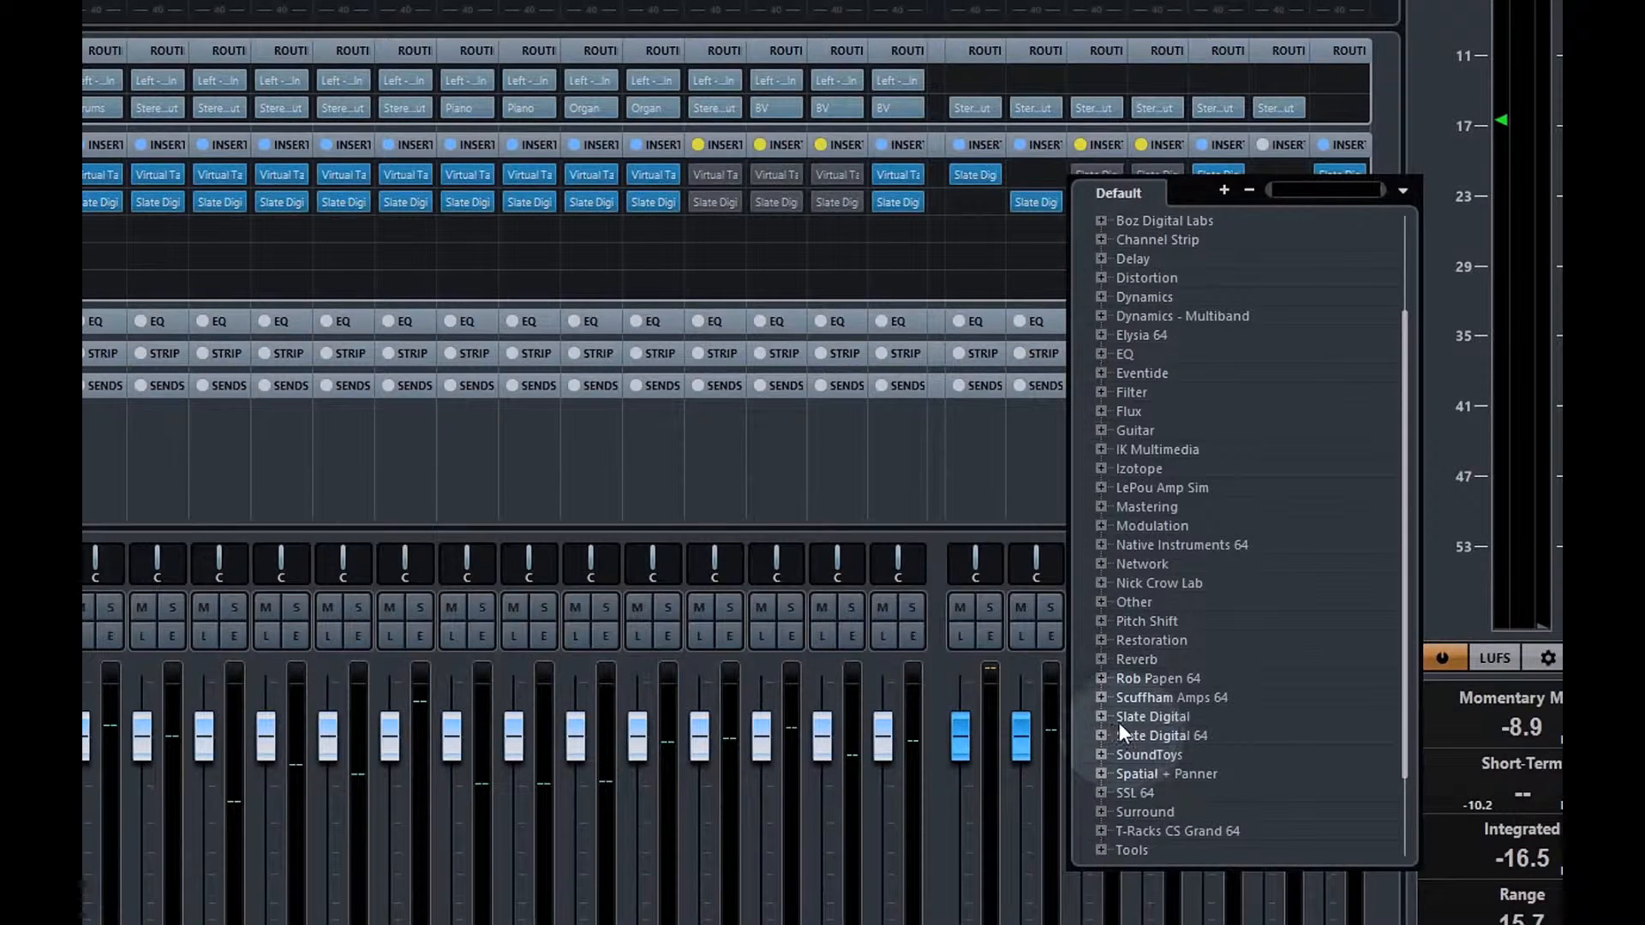
click(1102, 736)
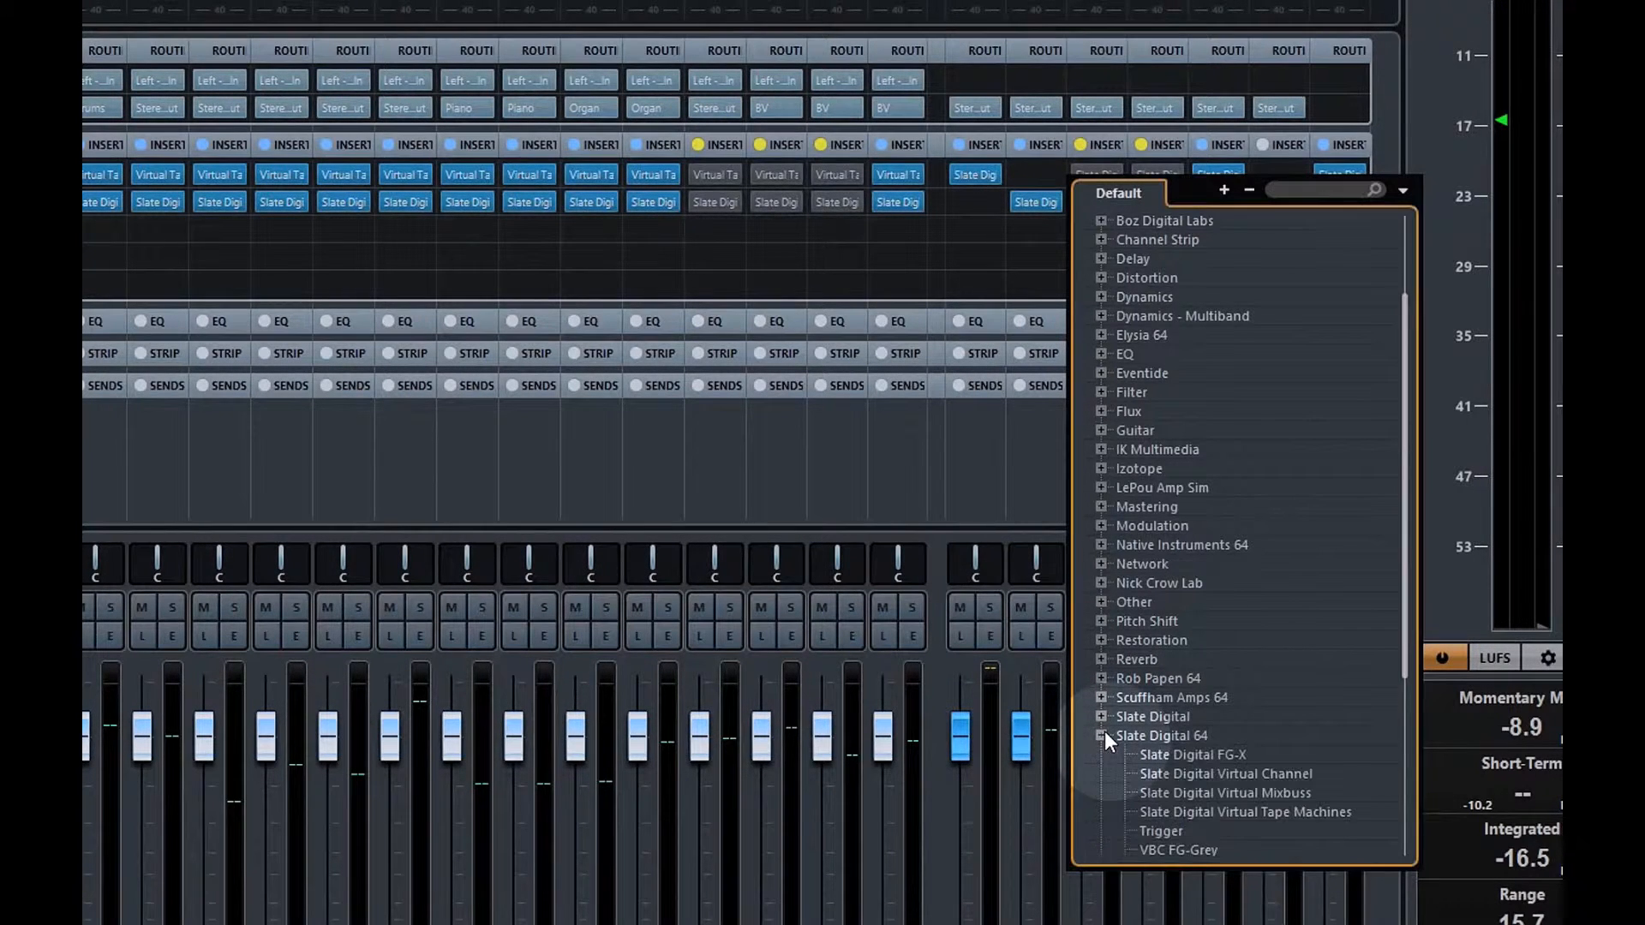
scroll(1106, 740, down, 4)
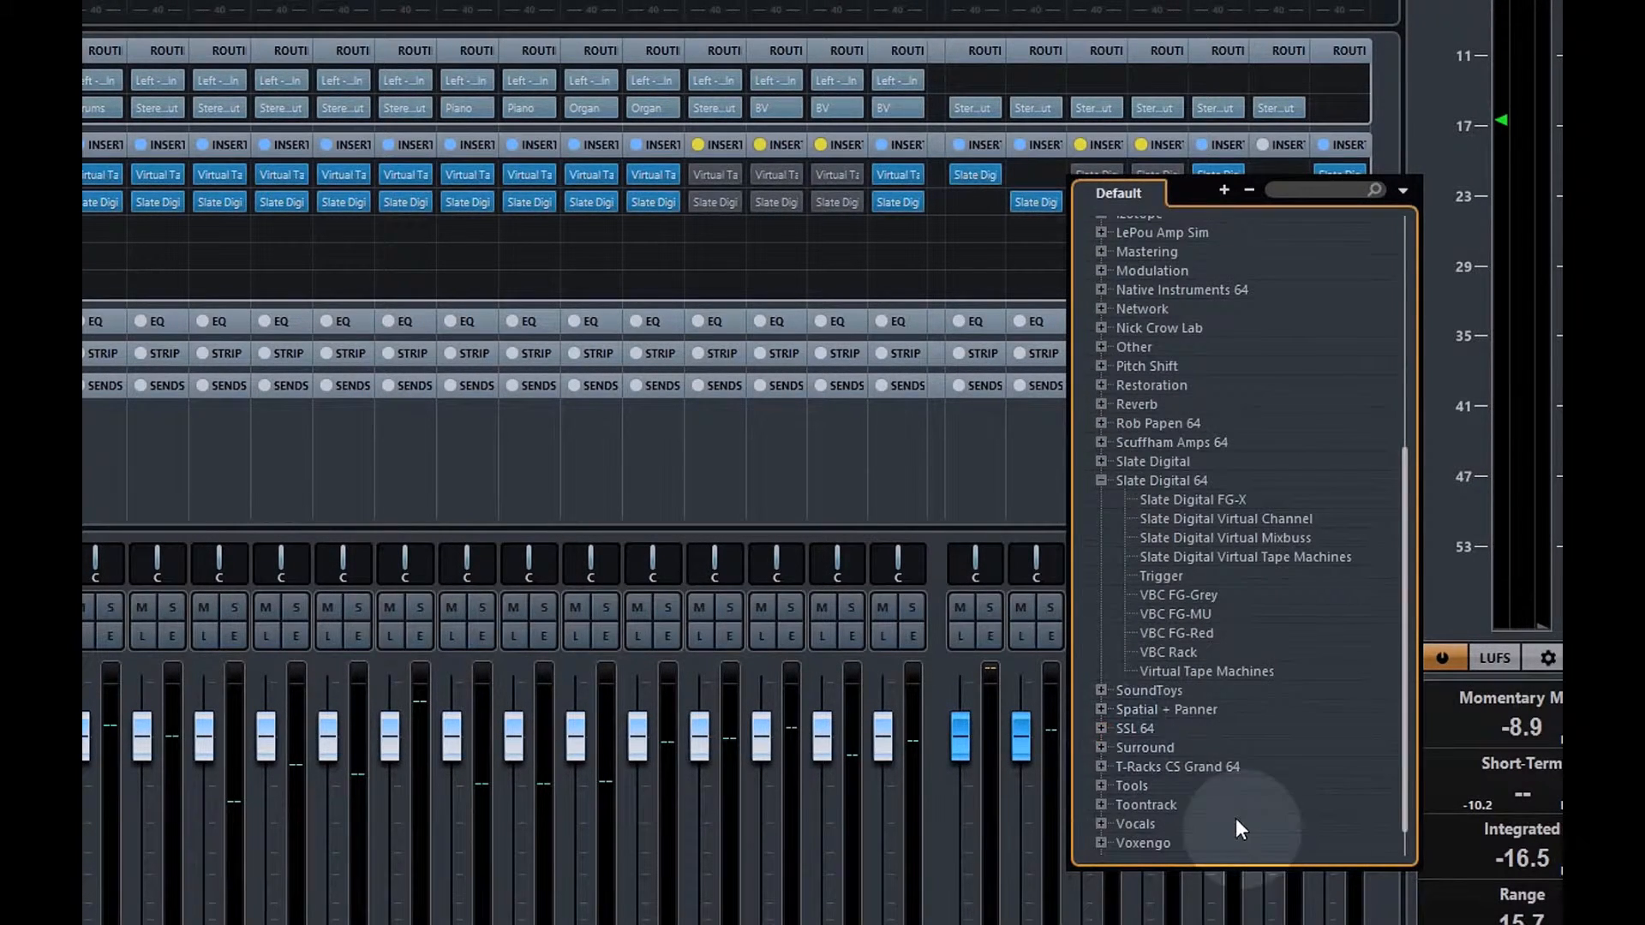
click(1217, 666)
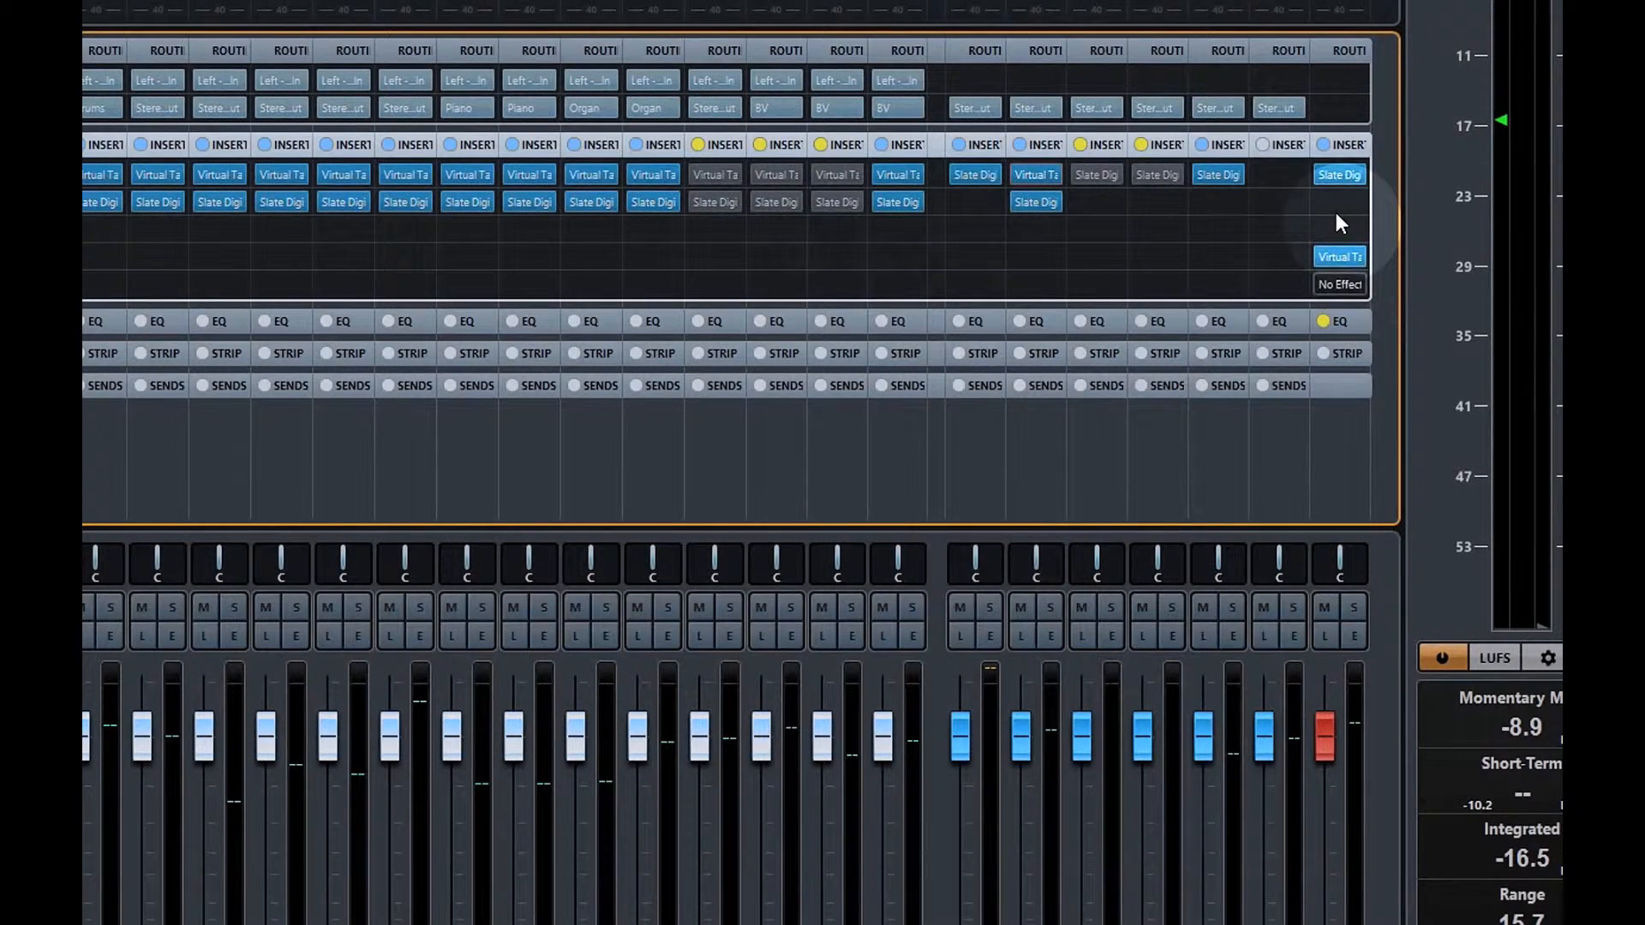
click(1339, 257)
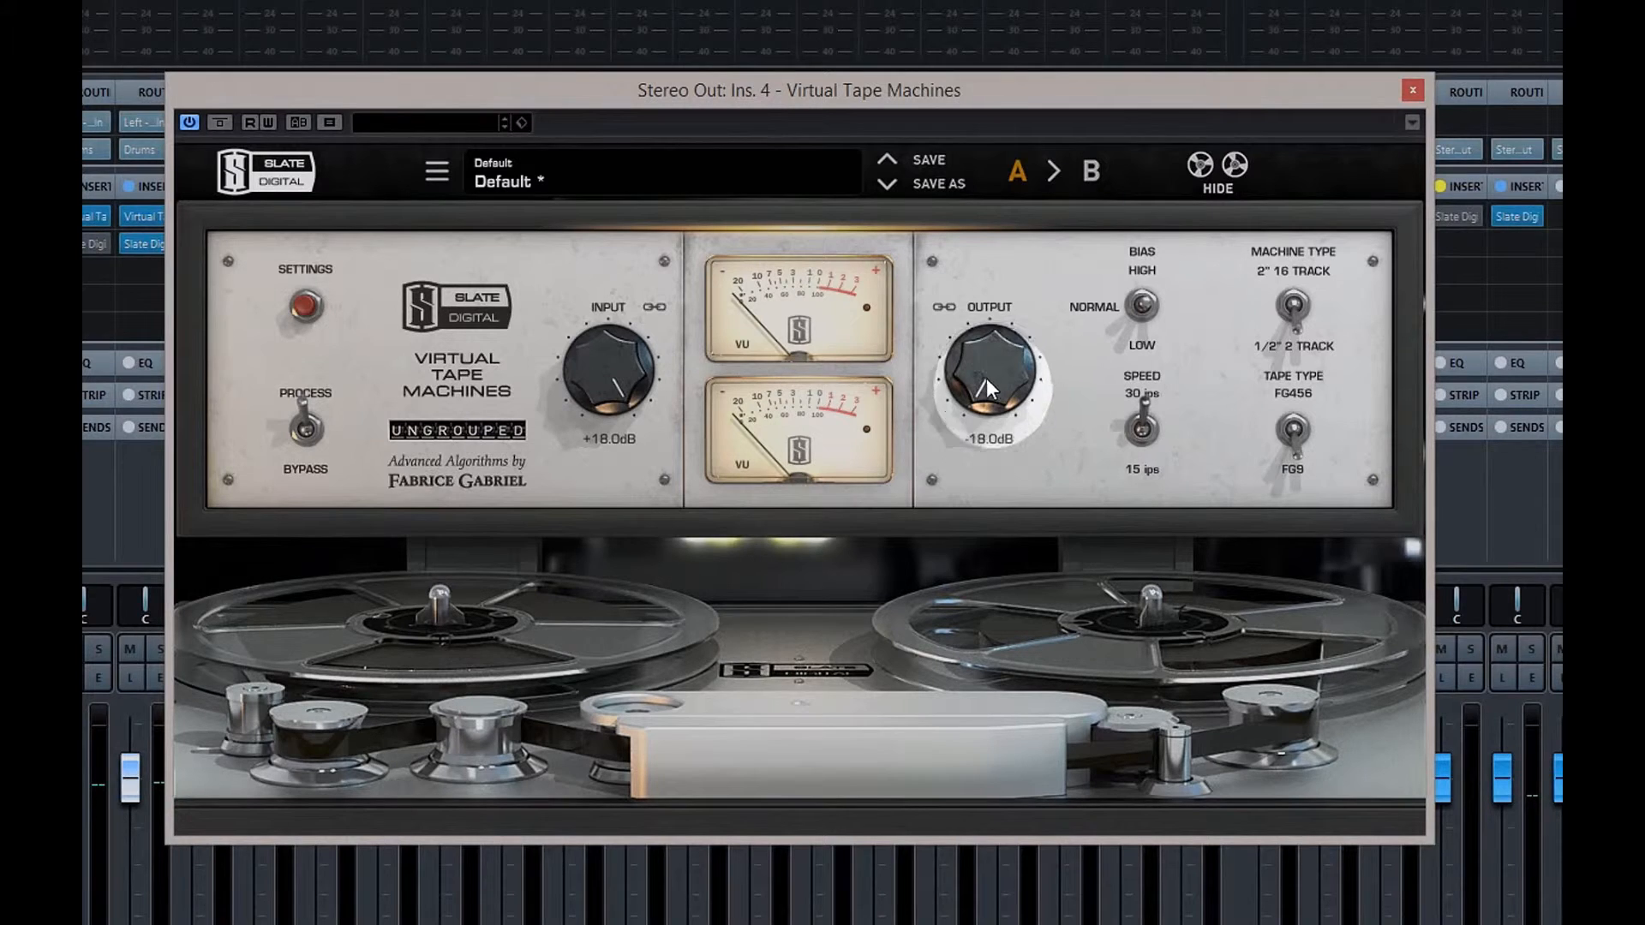
Close the tape editor and move Stereo Out's Virtual Tape Machines insert down to slot 6
click(1412, 90)
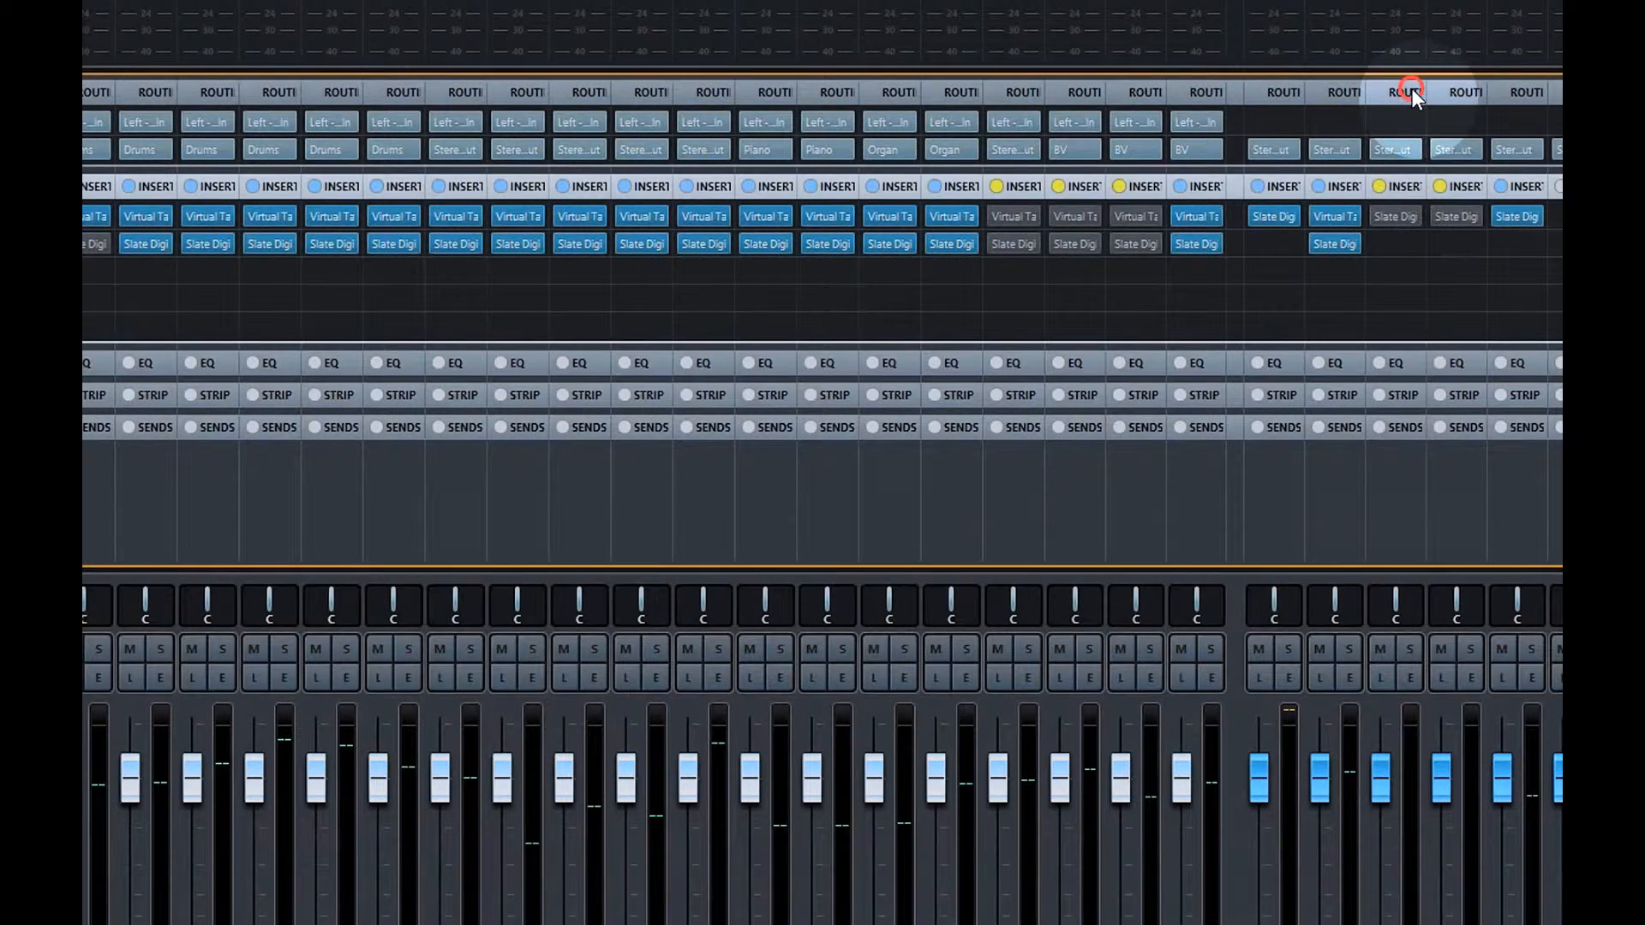
click(1641, 678)
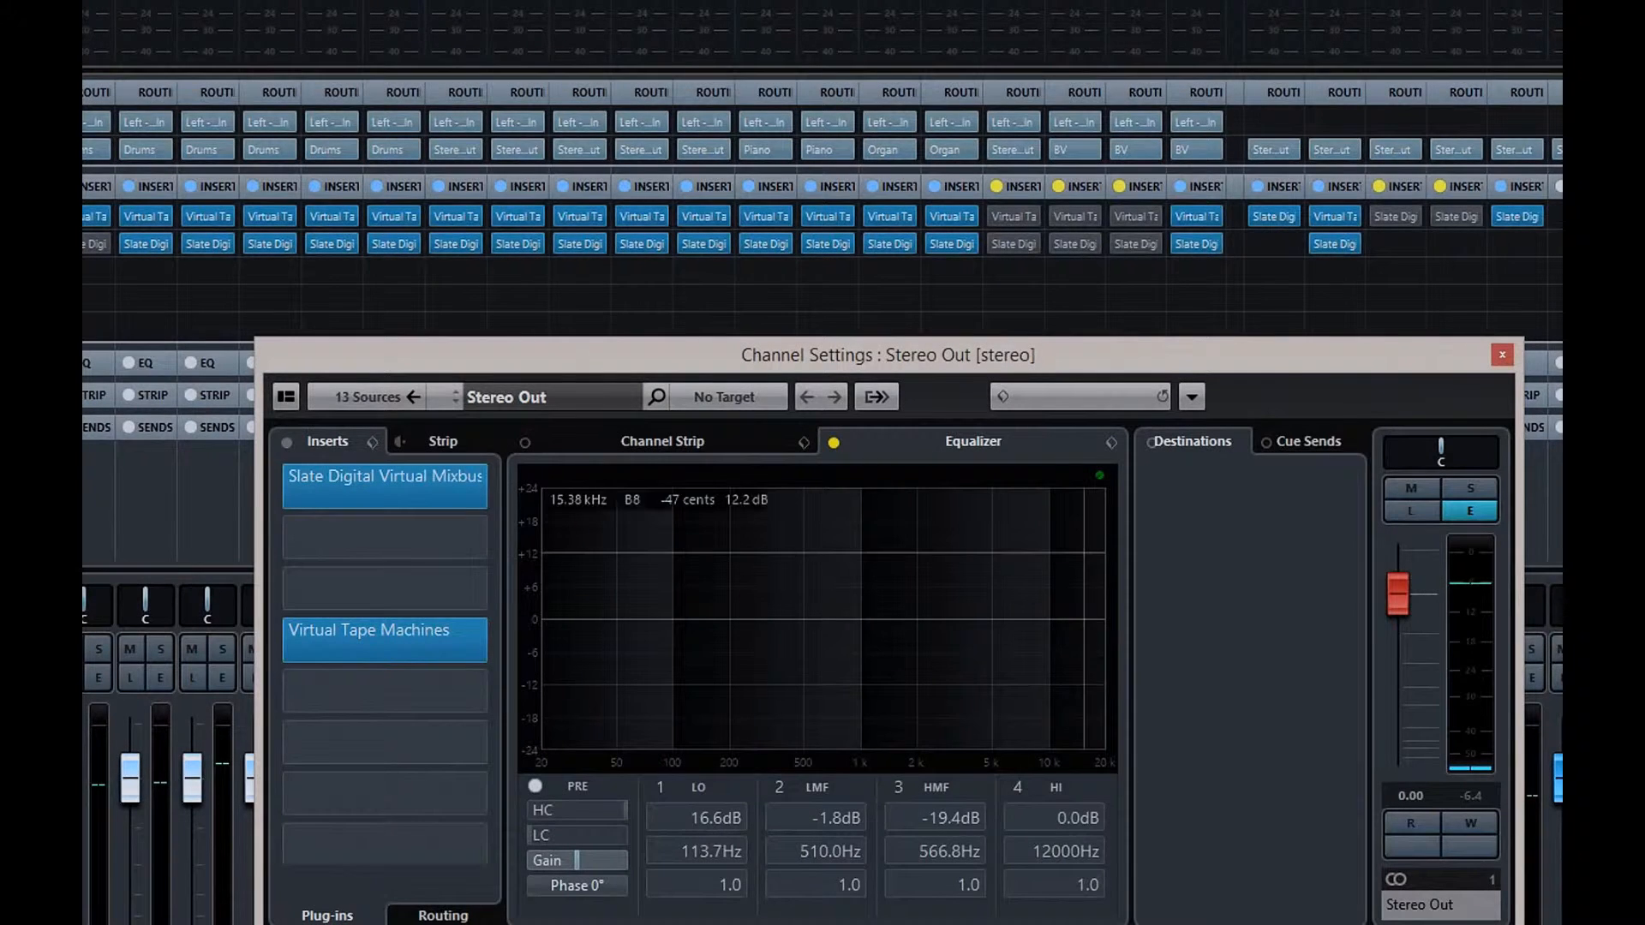
click(439, 644)
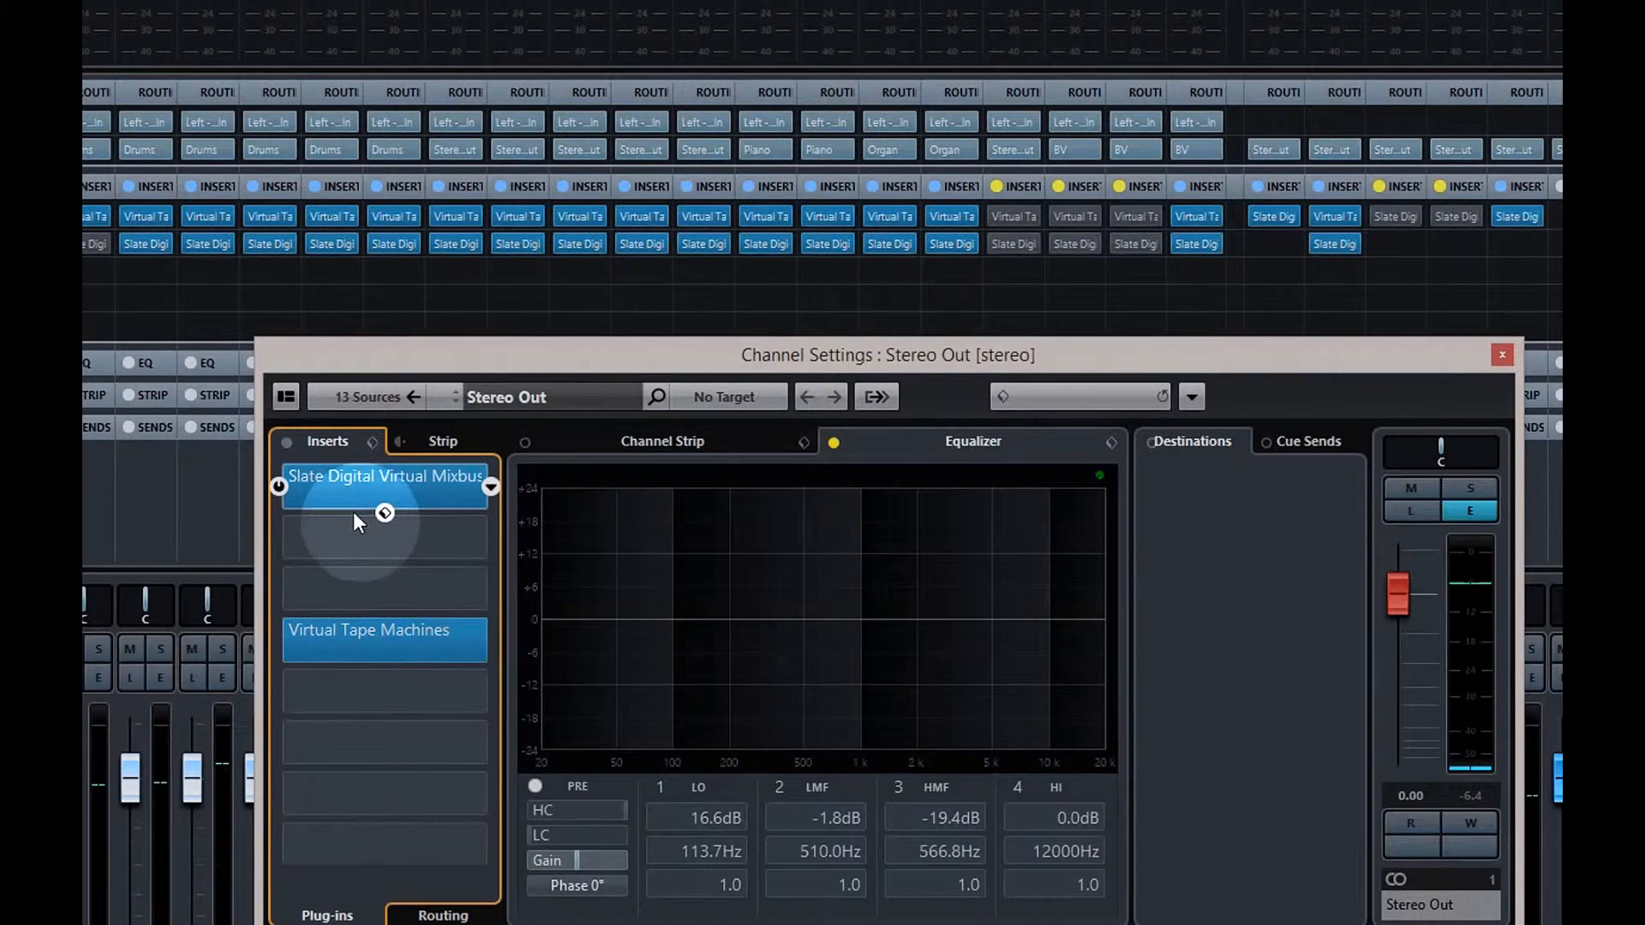
drag(435, 636, 439, 735)
Add a Compressor to Stereo Out insert slot 2 and boost the low EQ band to 55.6 Hz at 16.6 dB
click(412, 537)
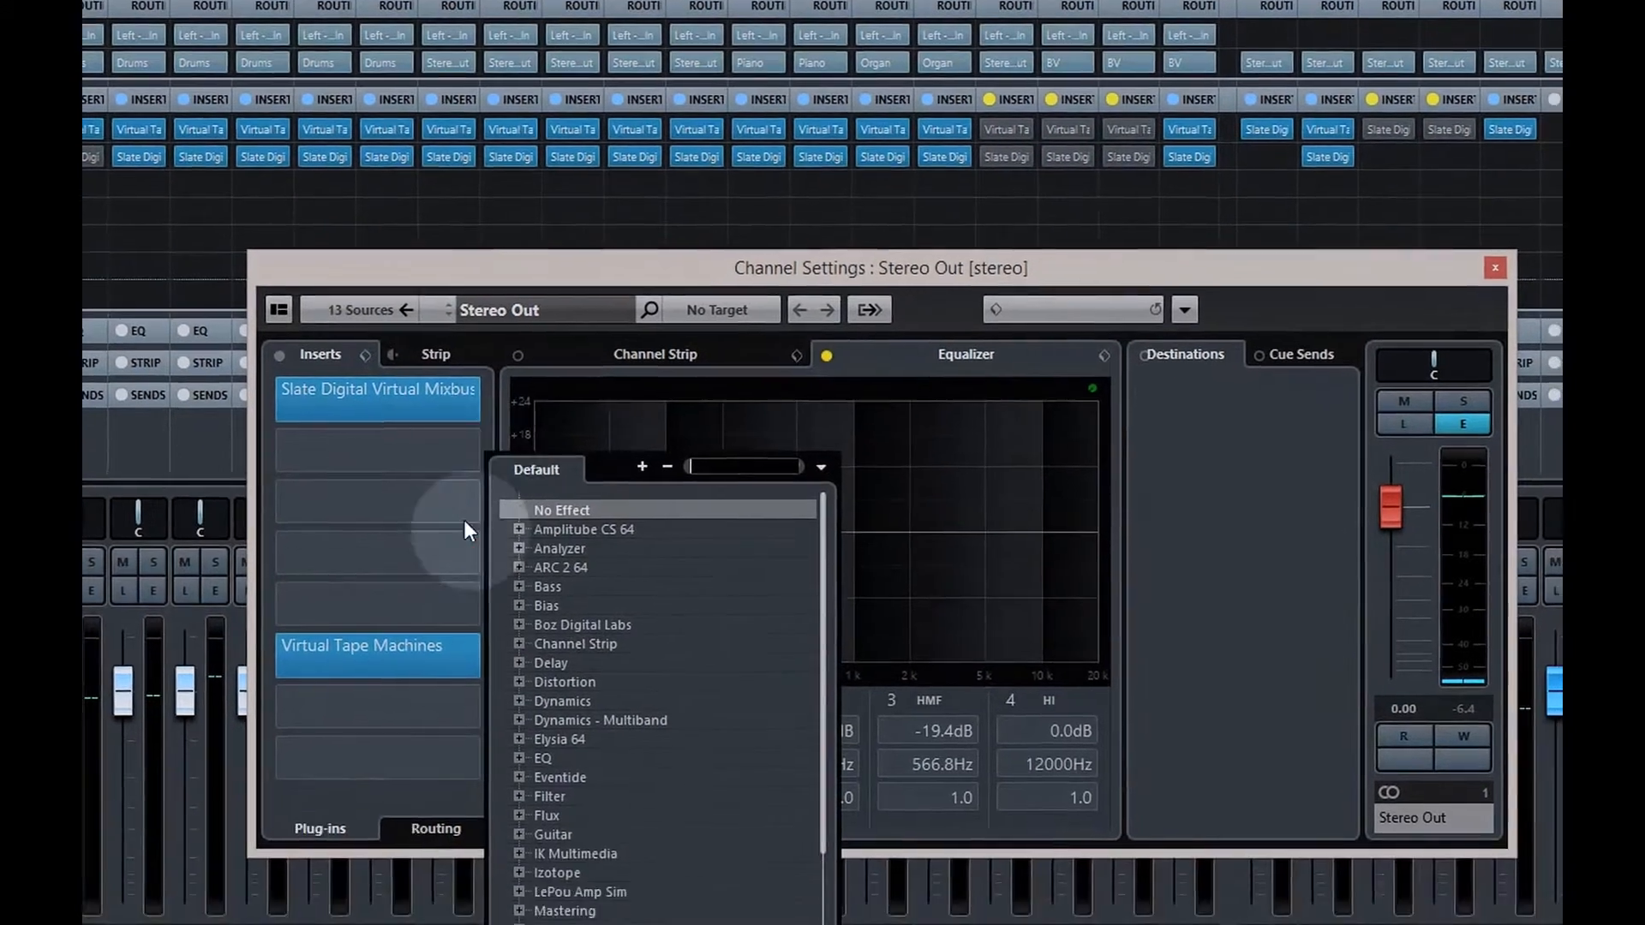
click(526, 788)
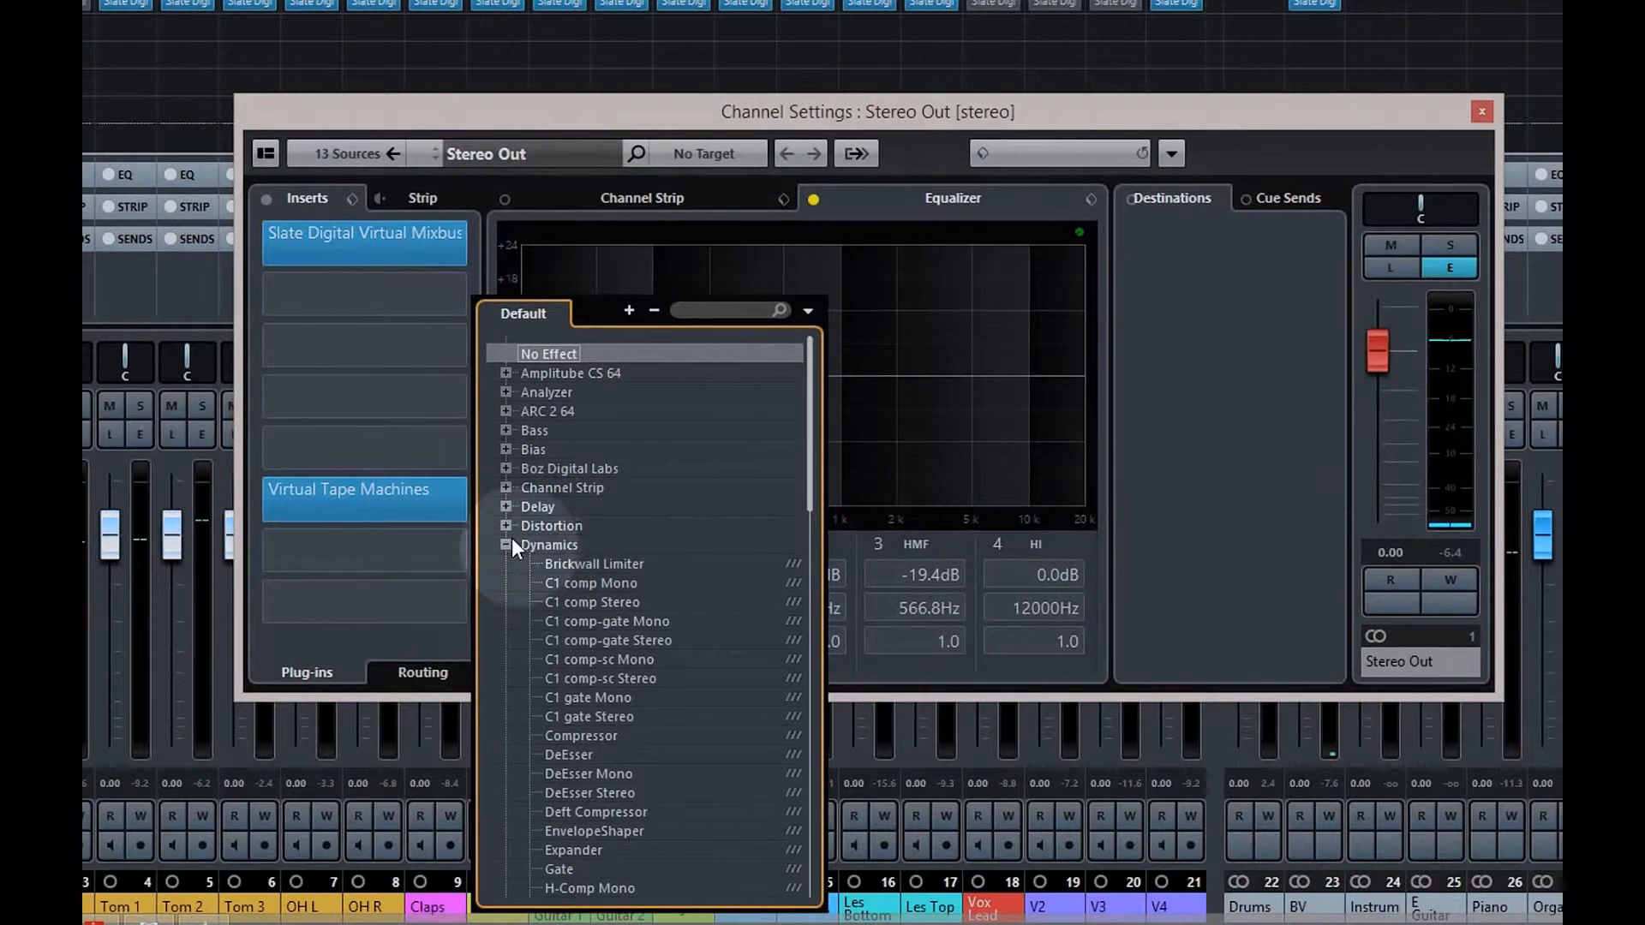
click(605, 734)
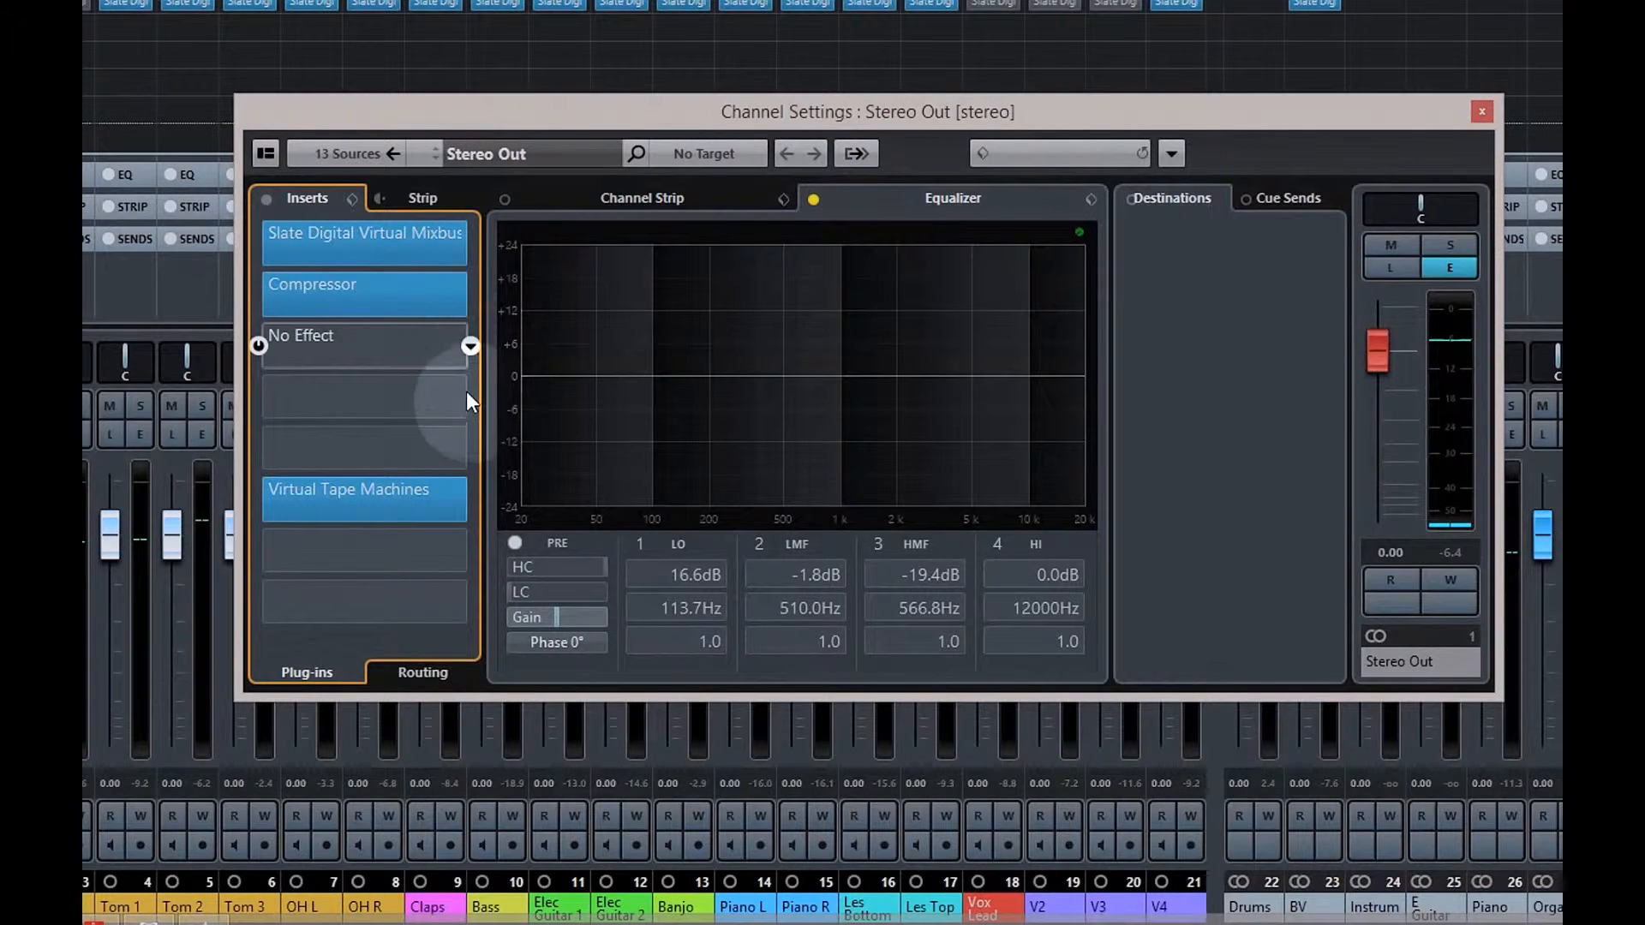
drag(583, 330, 605, 285)
Set Stereo Out EQ: boost 55.6 Hz and 1247 Hz, cut 423.3 Hz and 4575 Hz; adjust Virtual Tape Machines
click(814, 199)
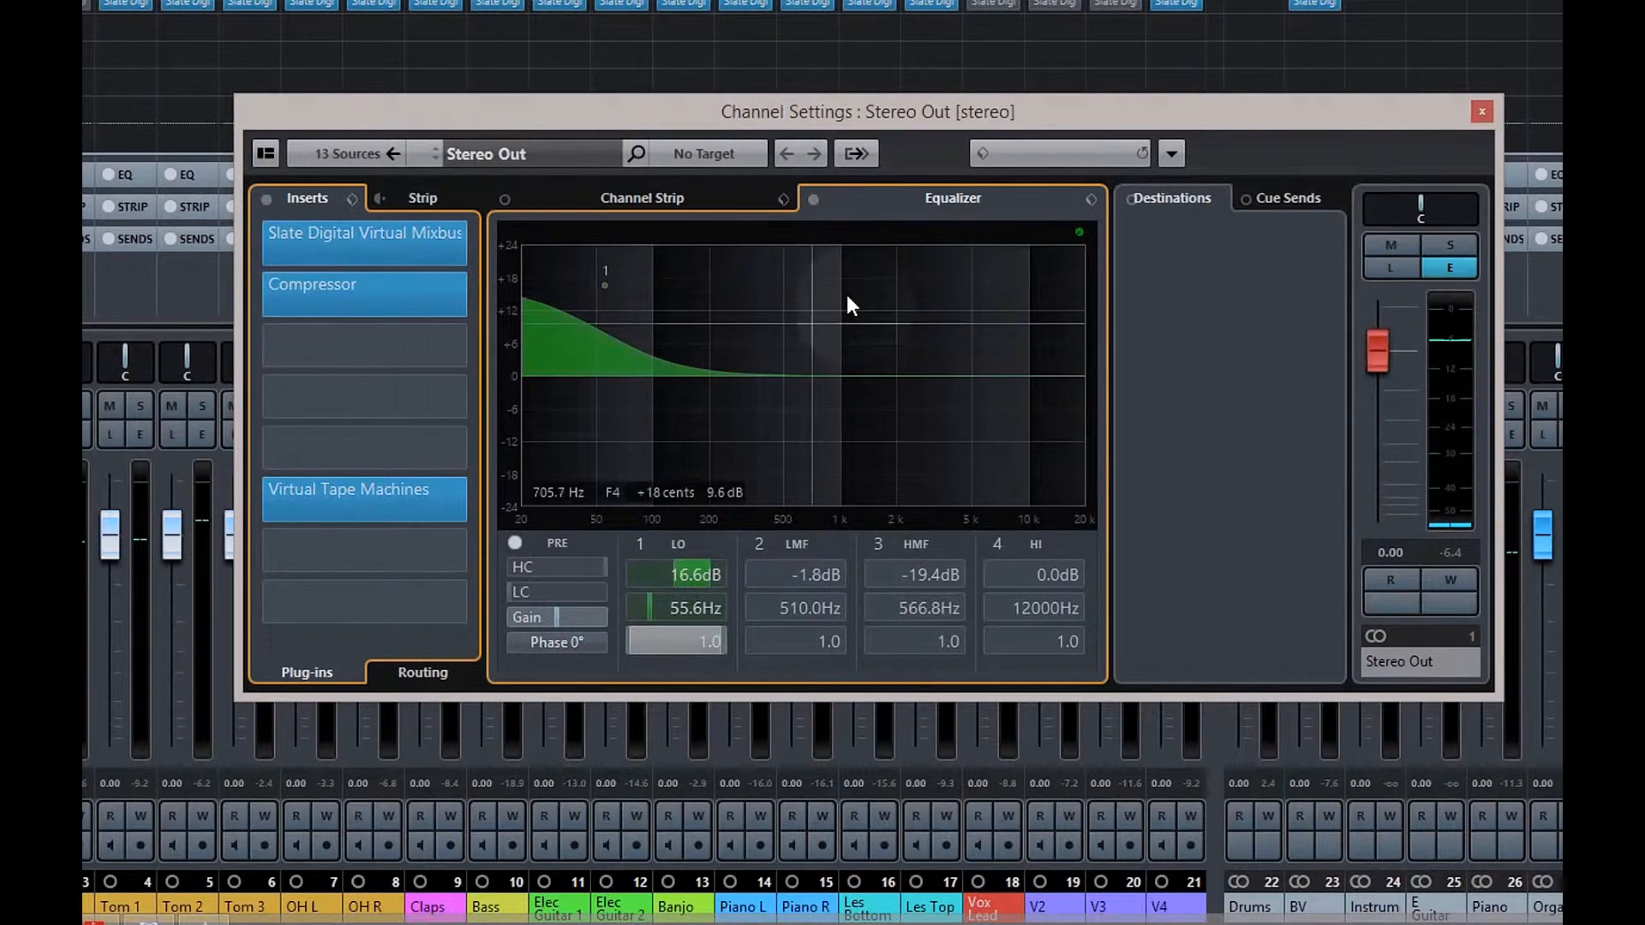
drag(785, 367, 770, 406)
drag(867, 378, 859, 288)
mouse_move(965, 378)
mouse_down()
mouse_move(999, 419)
mouse_move(965, 453)
mouse_up()
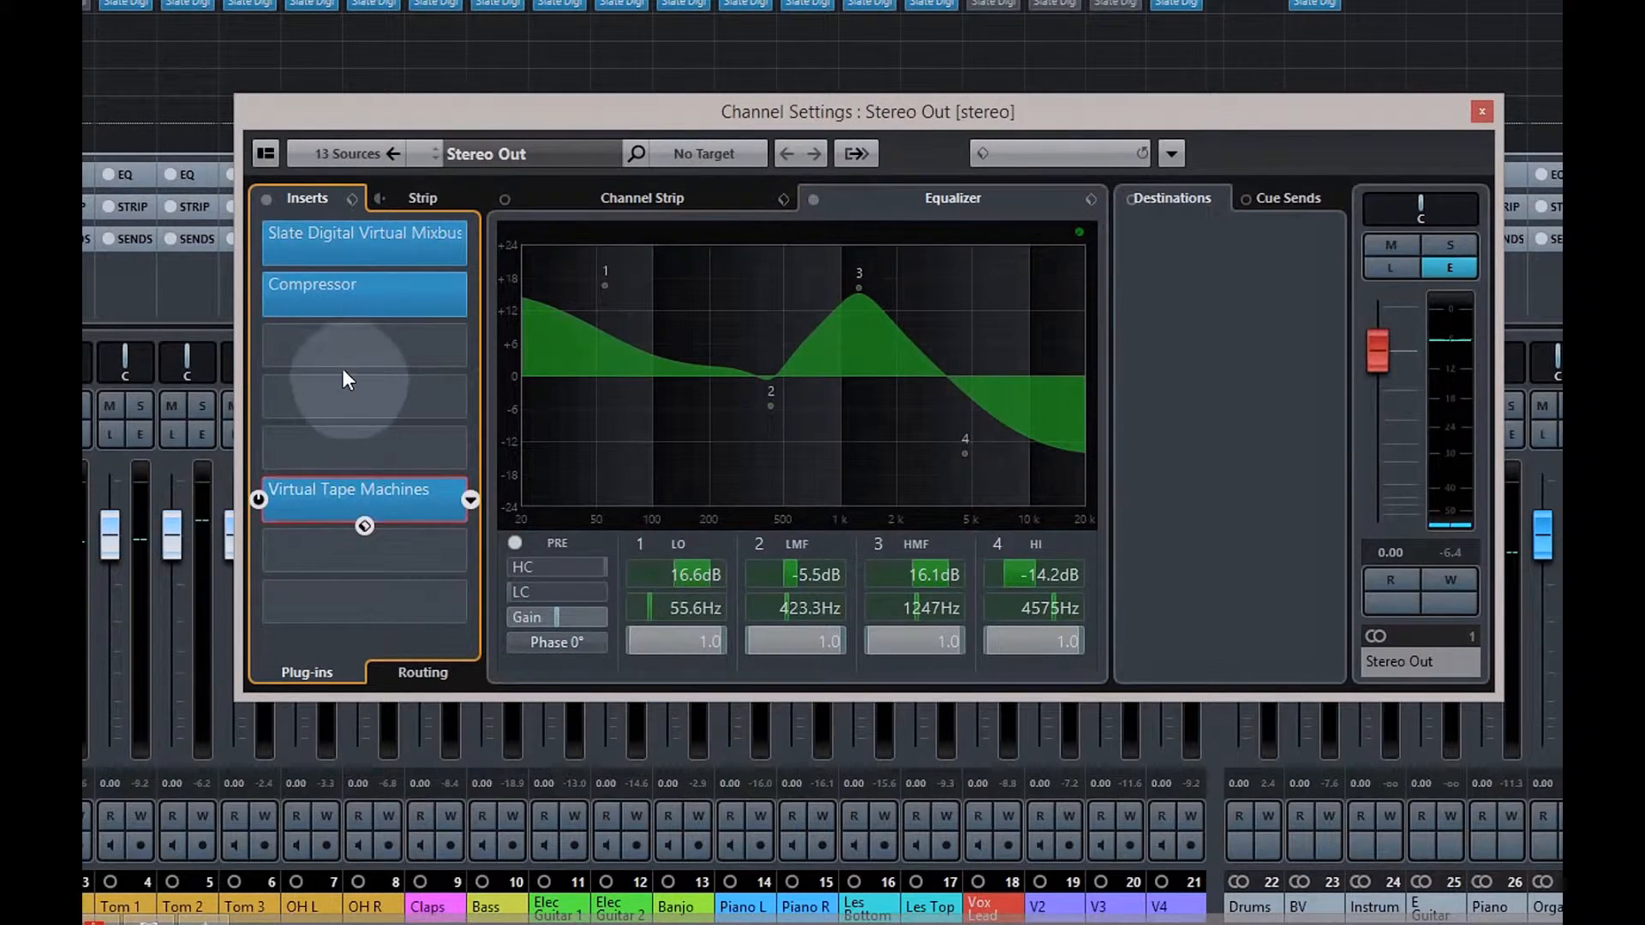
click(377, 504)
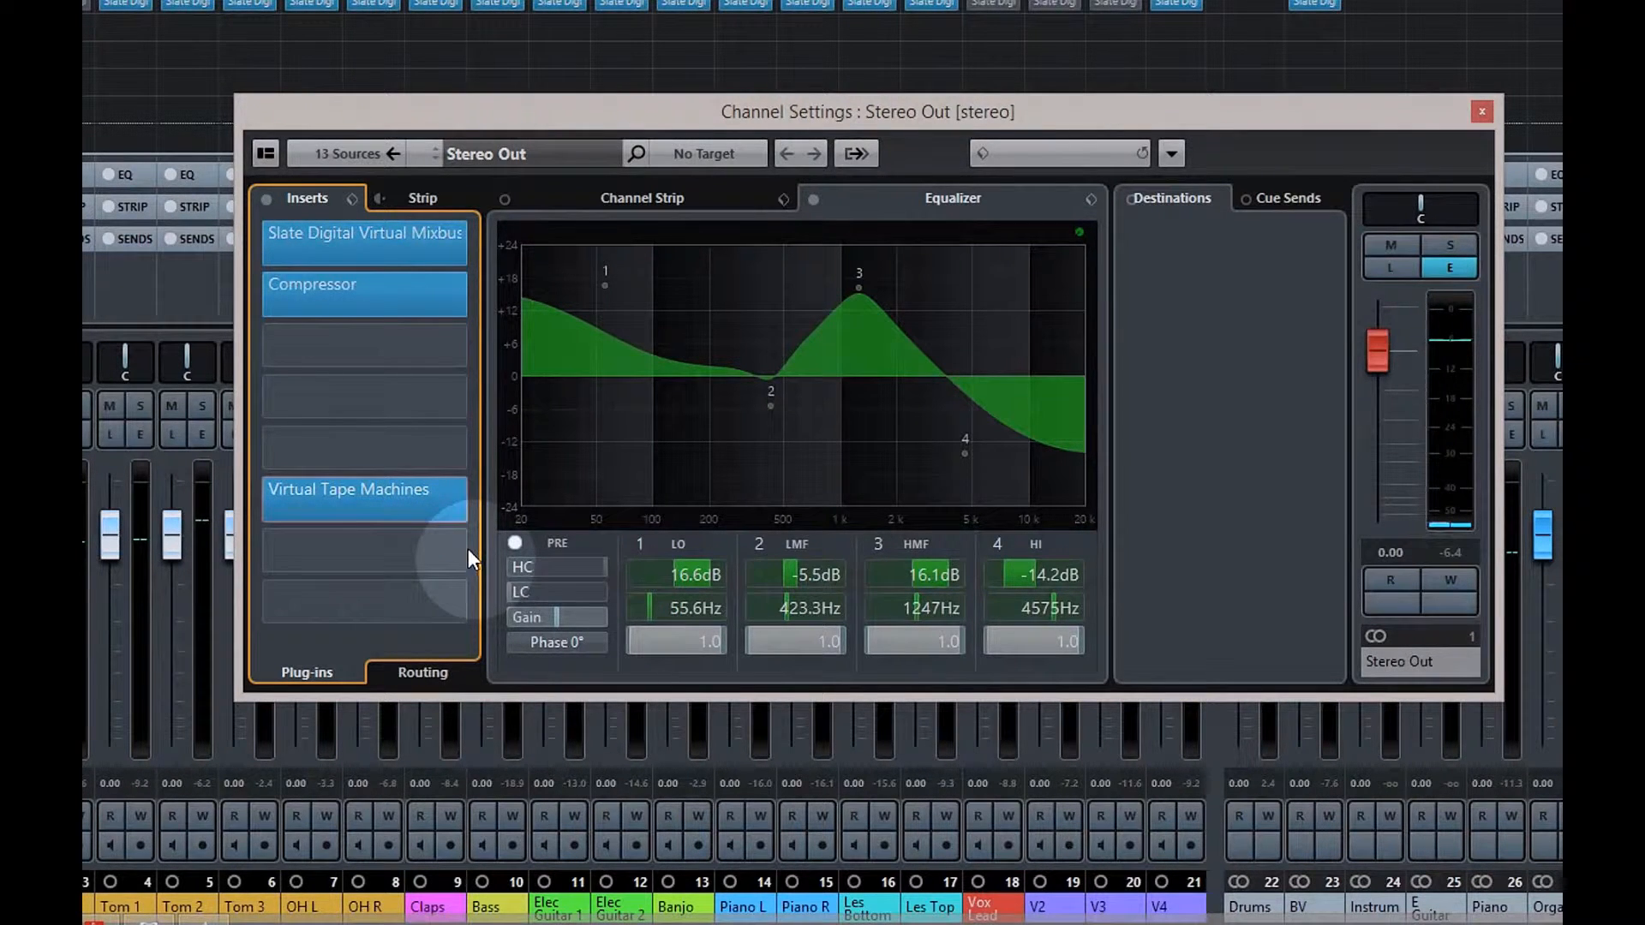
drag(414, 485, 377, 510)
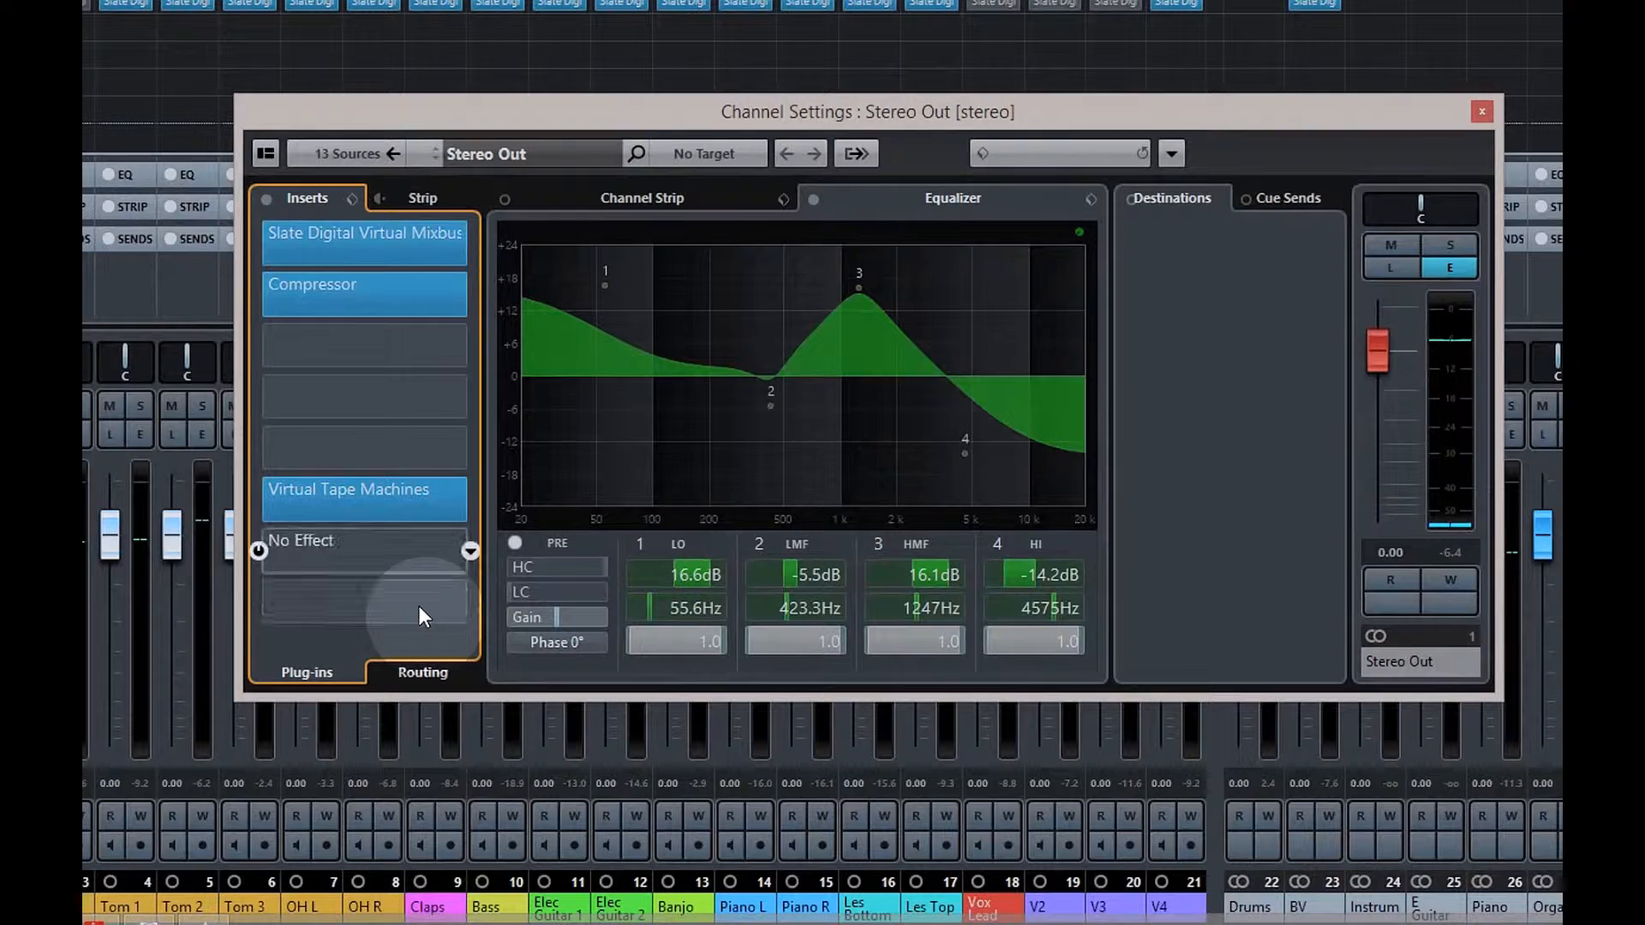
Load UV22HR dither from Mastering into the last Stereo Out insert slot
click(470, 603)
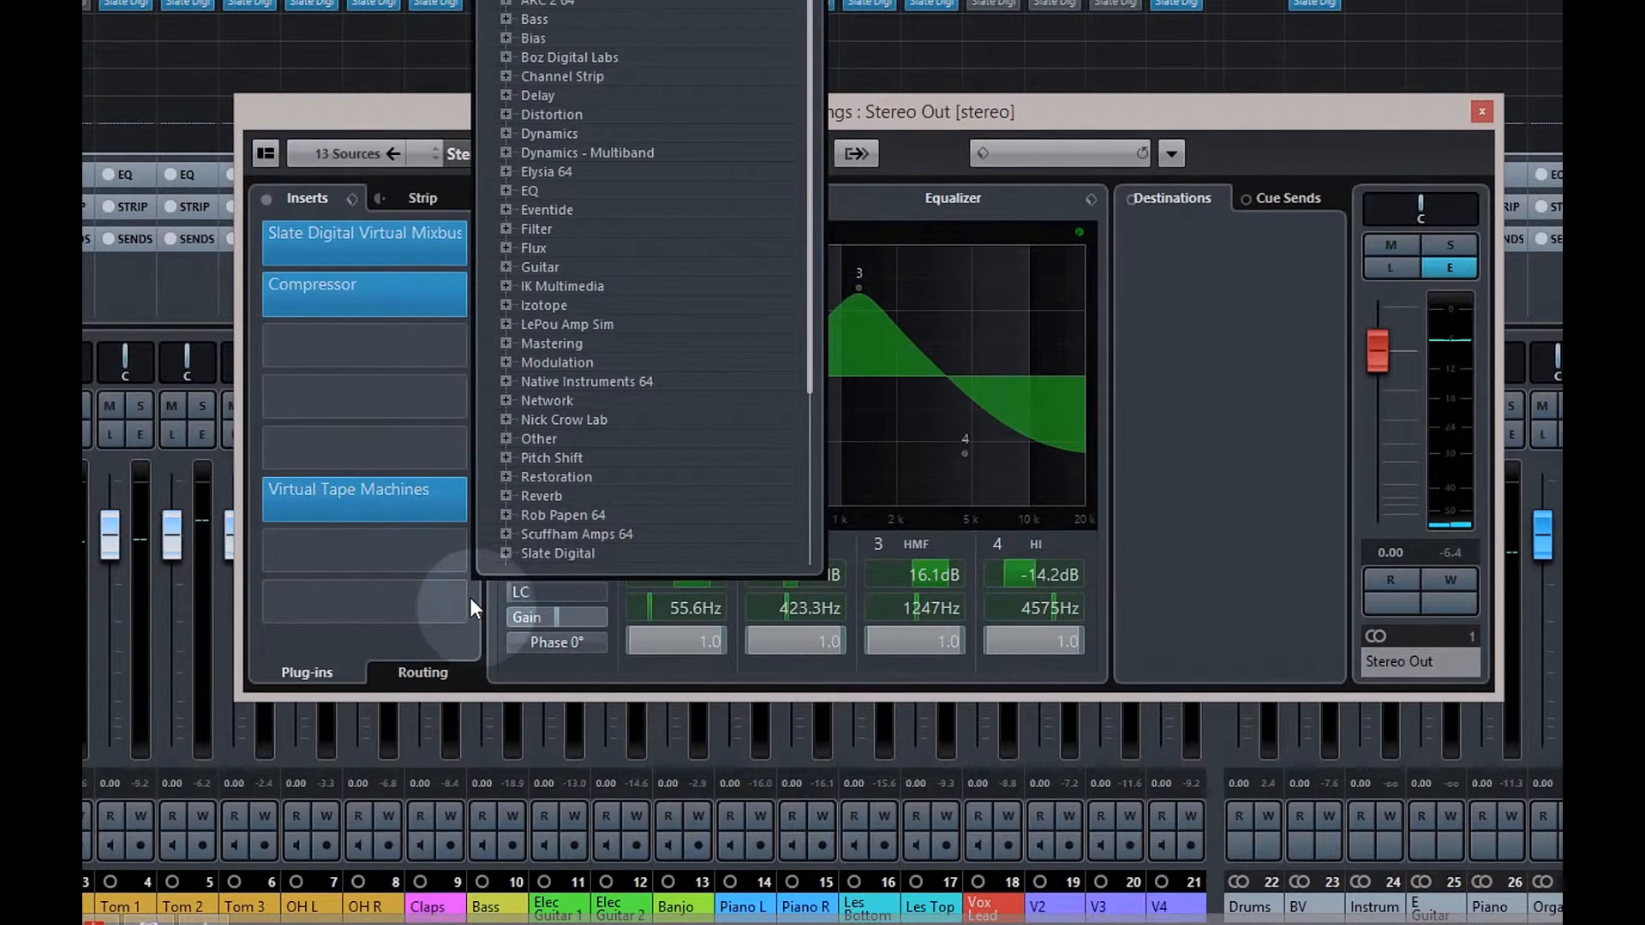
click(531, 342)
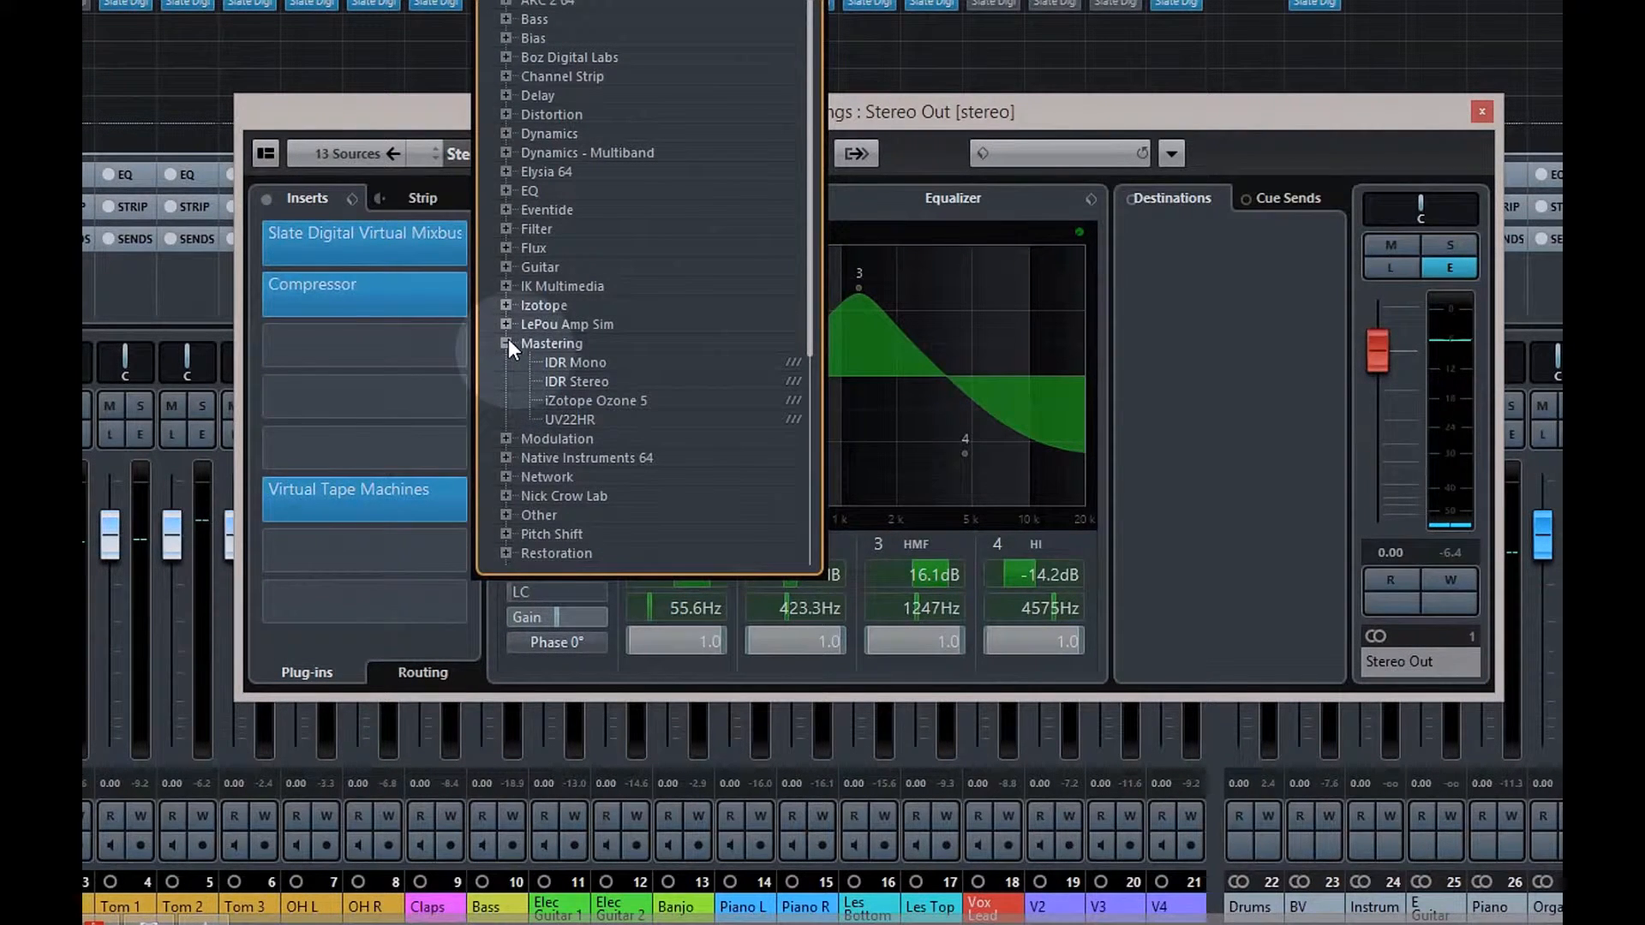
click(551, 418)
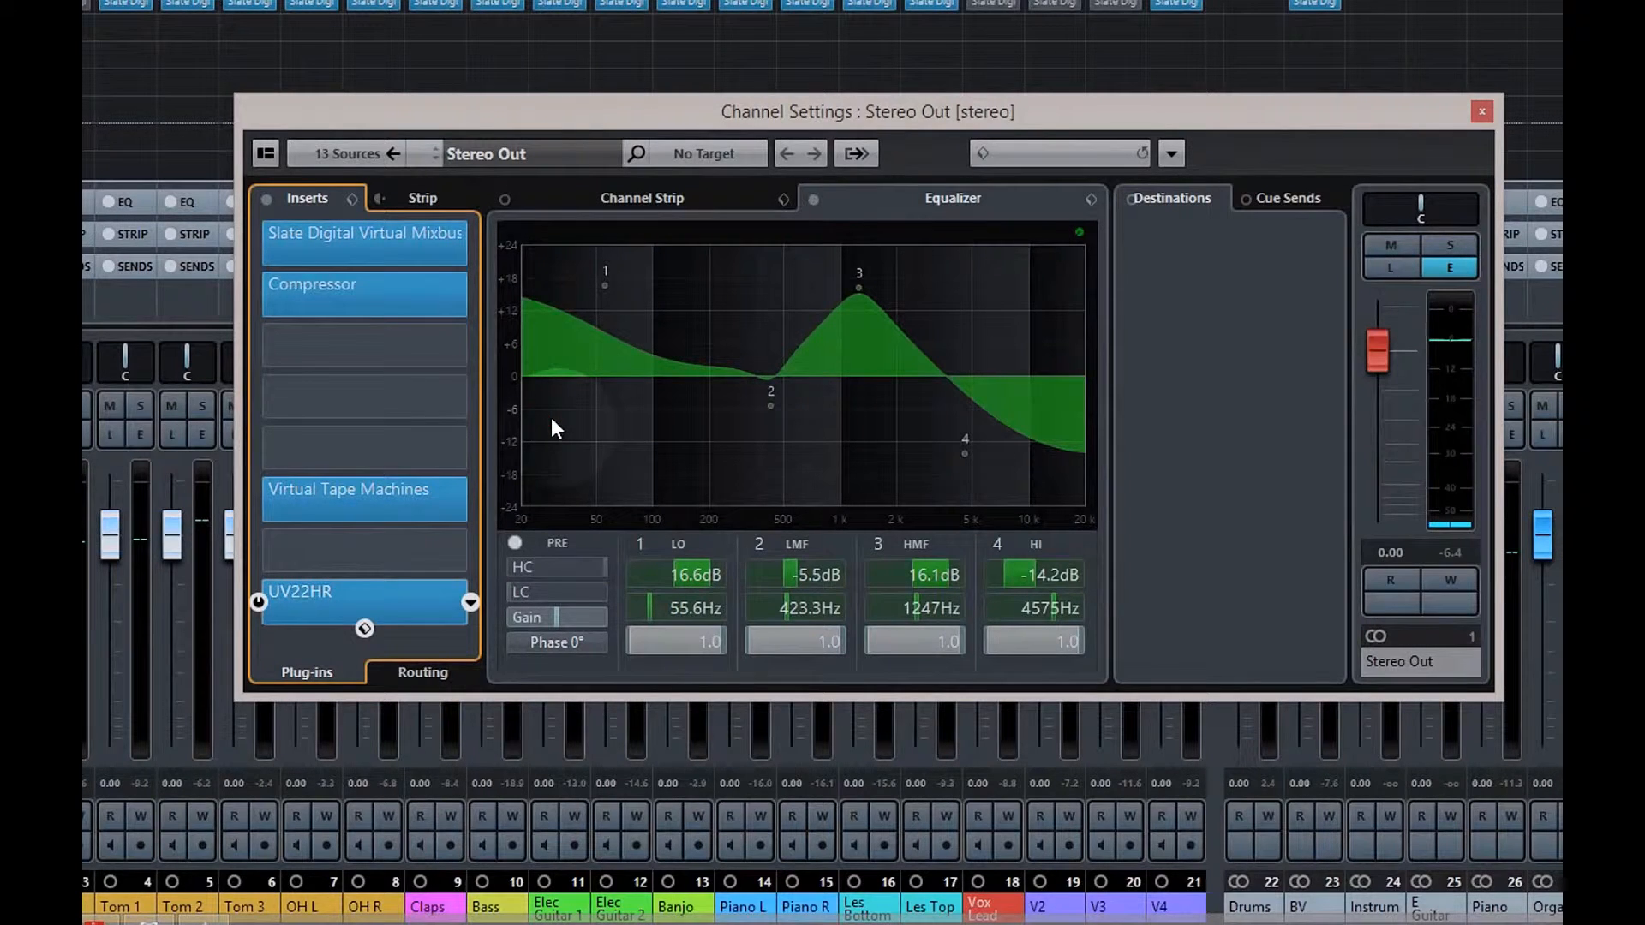
click(392, 593)
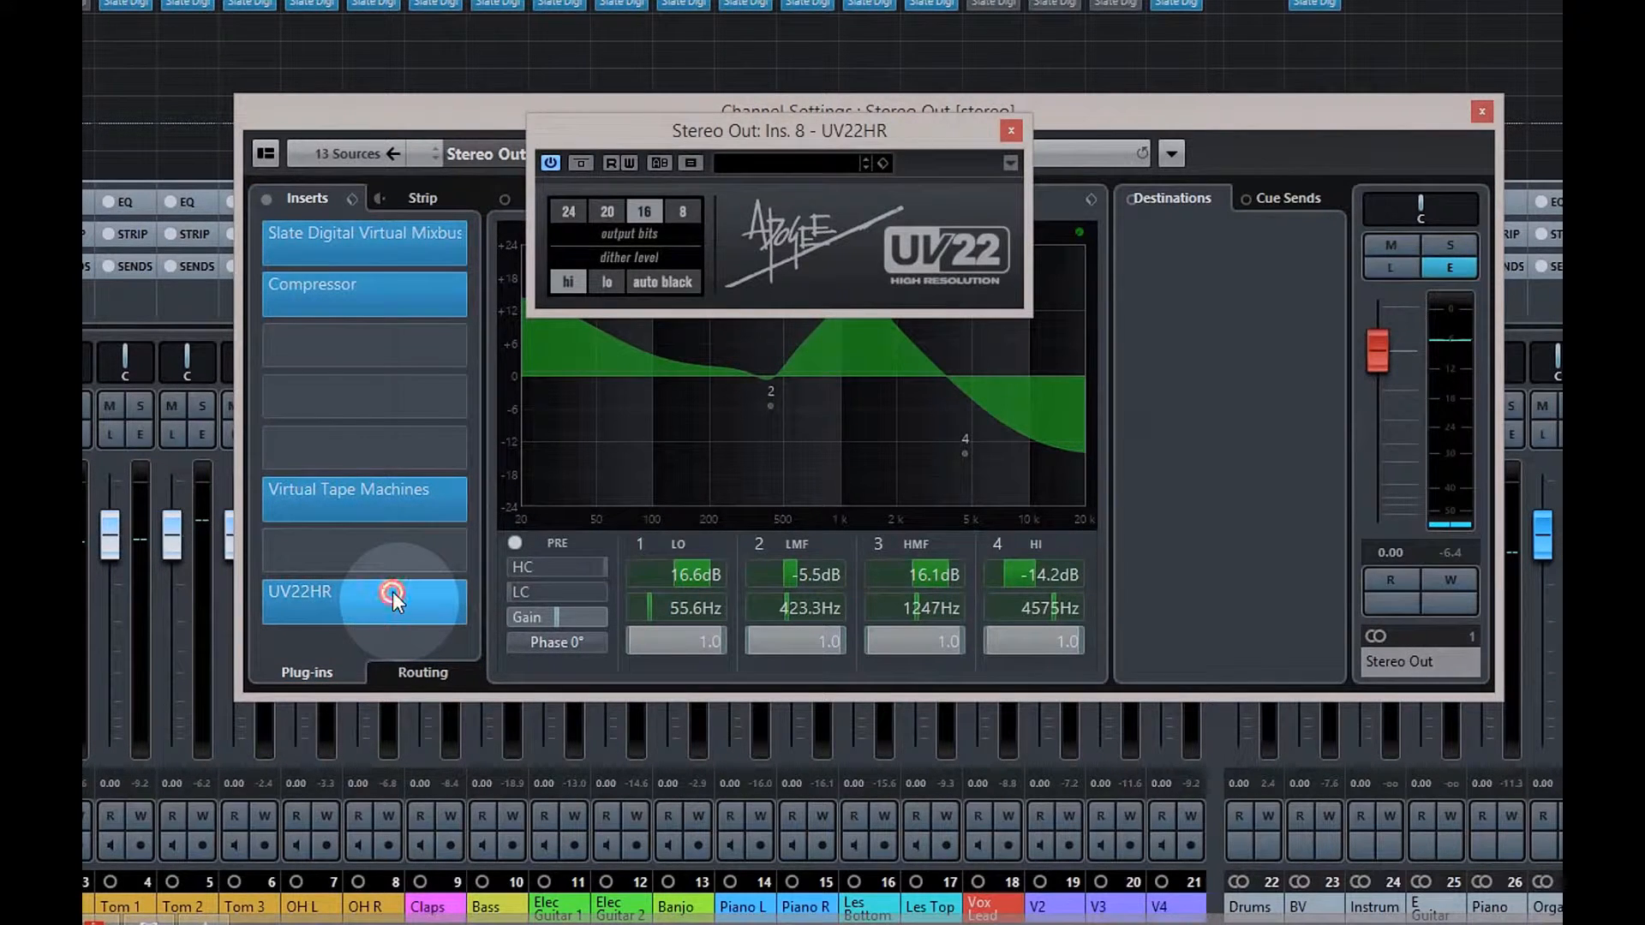
click(393, 591)
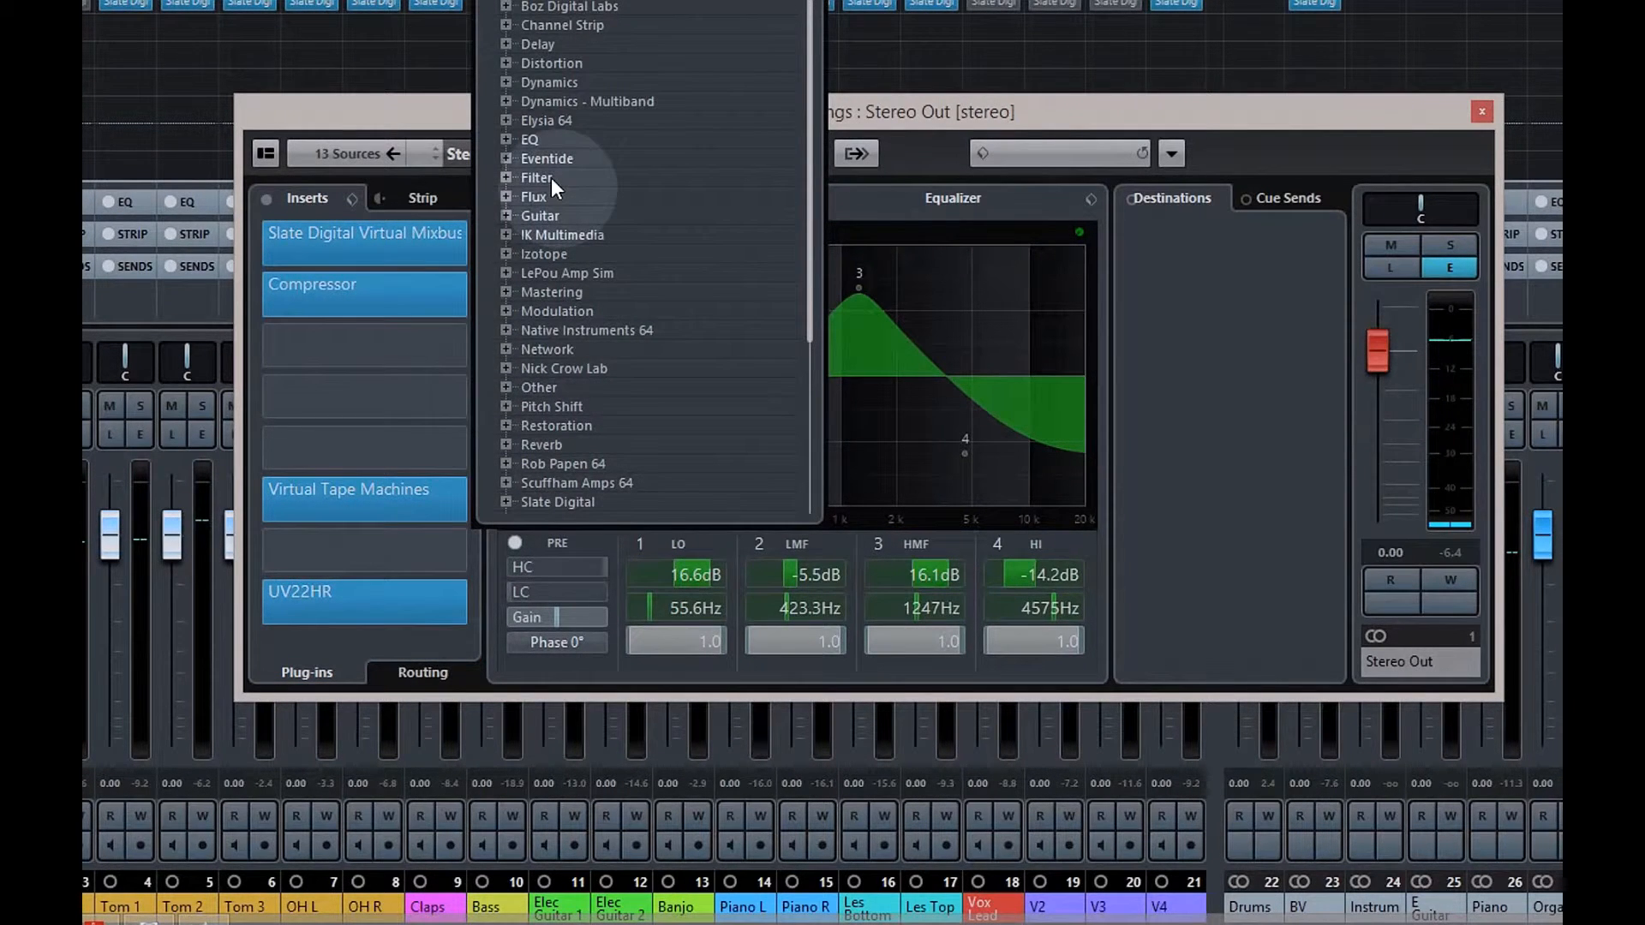
Insert a Dynamics Brickwall Limiter in the slot just above UV22HR
click(505, 62)
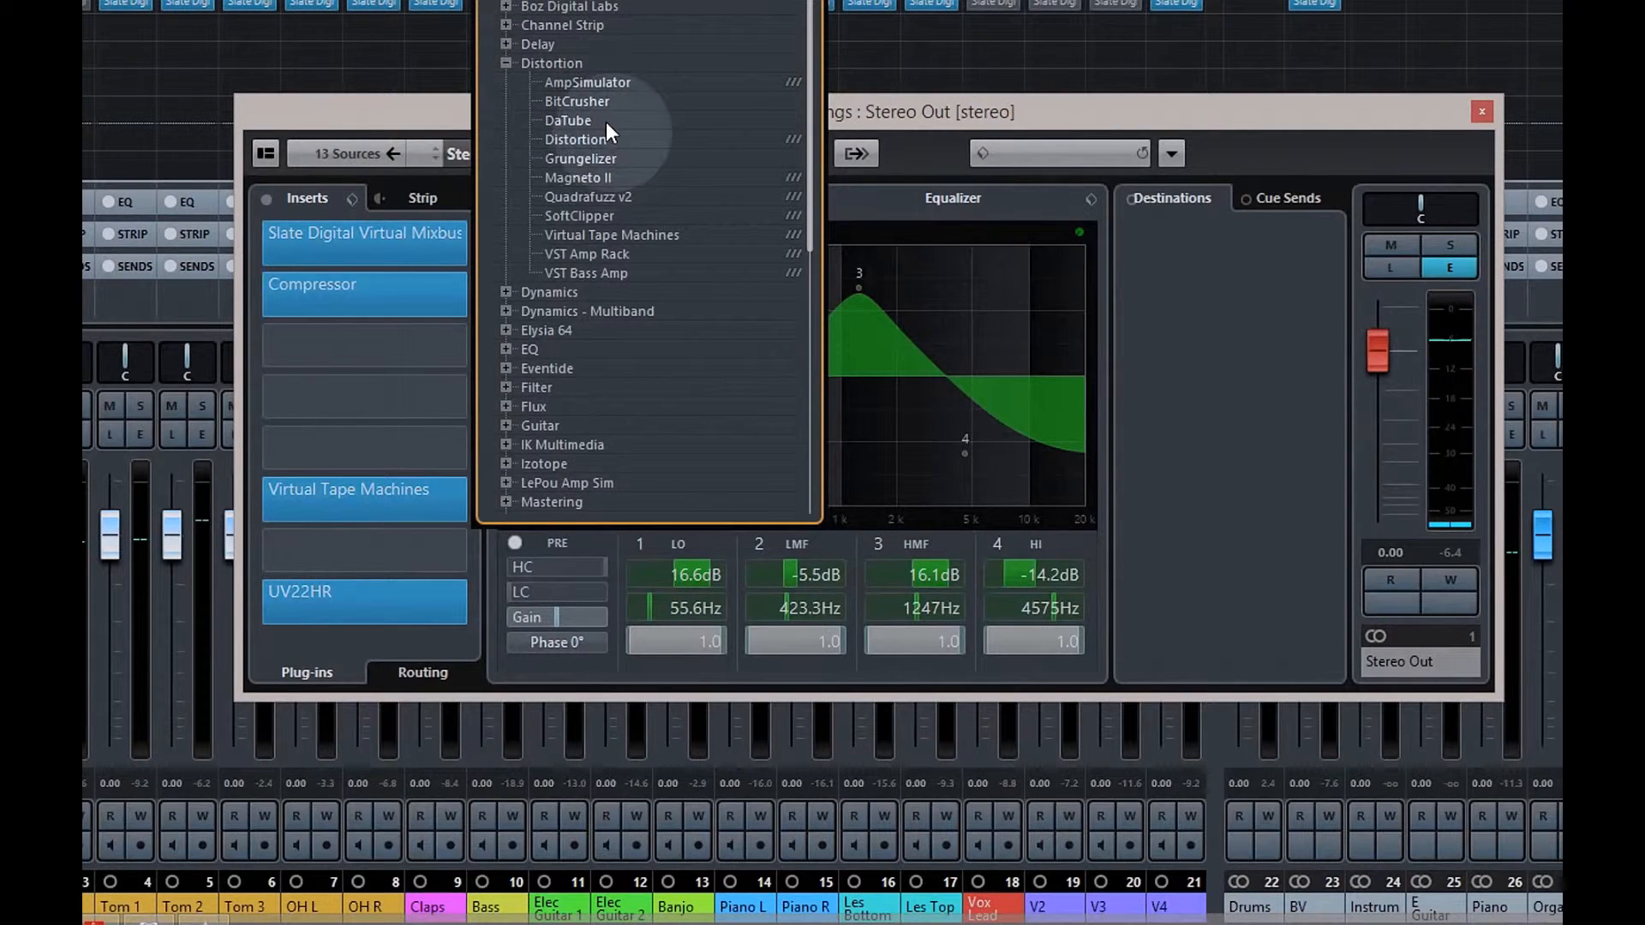
click(506, 292)
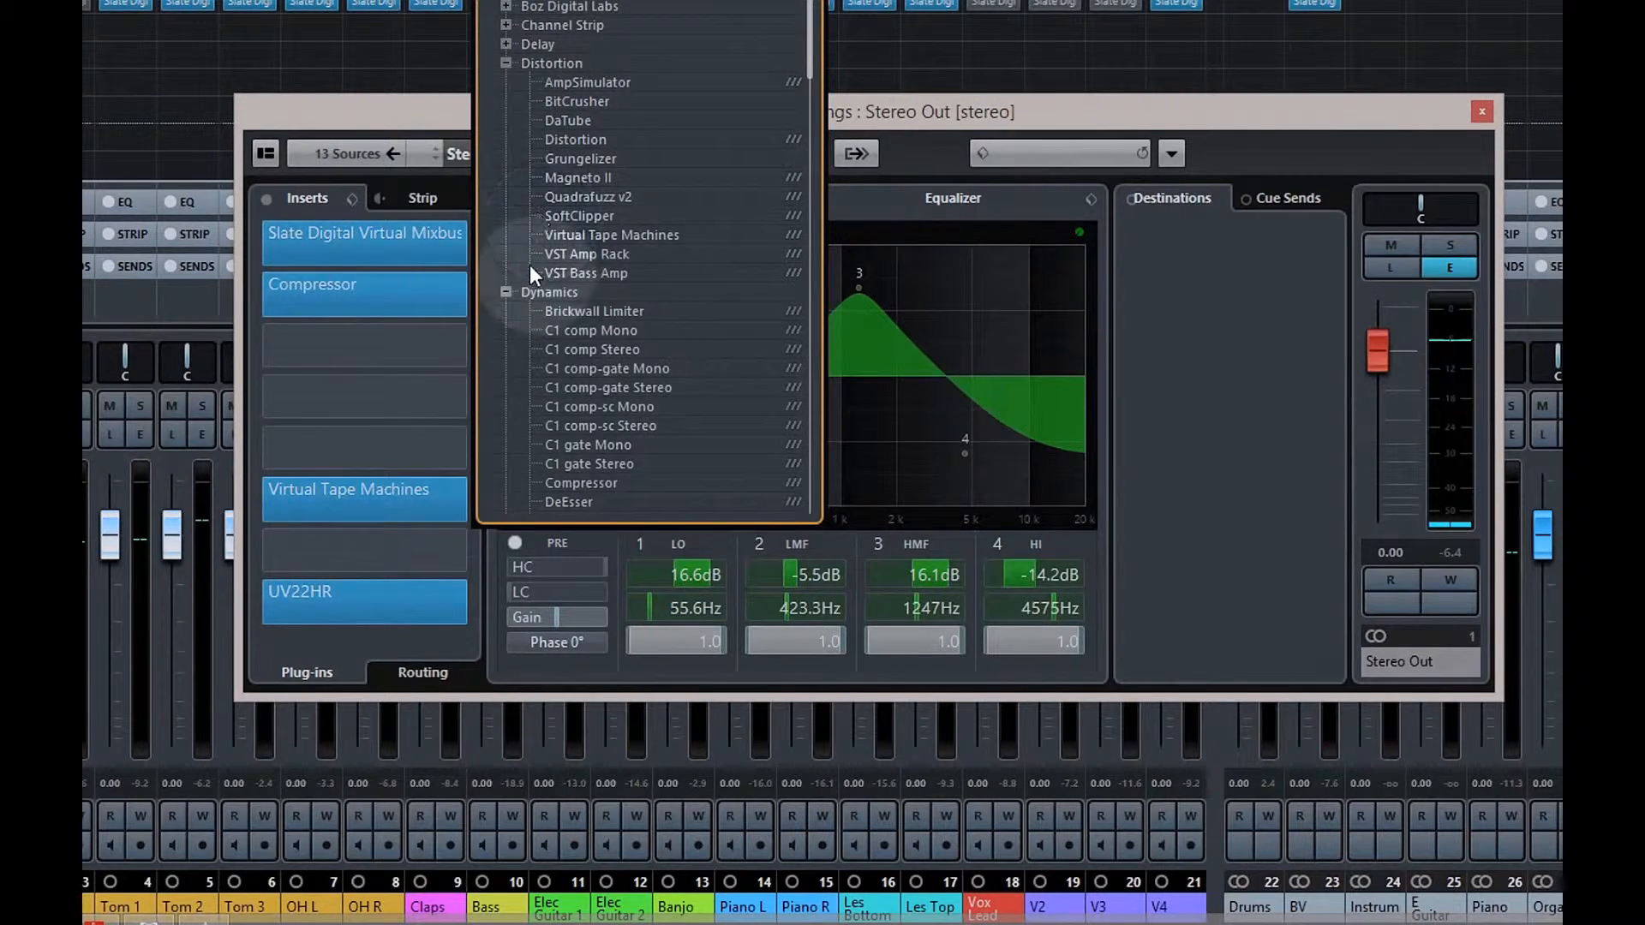
click(627, 313)
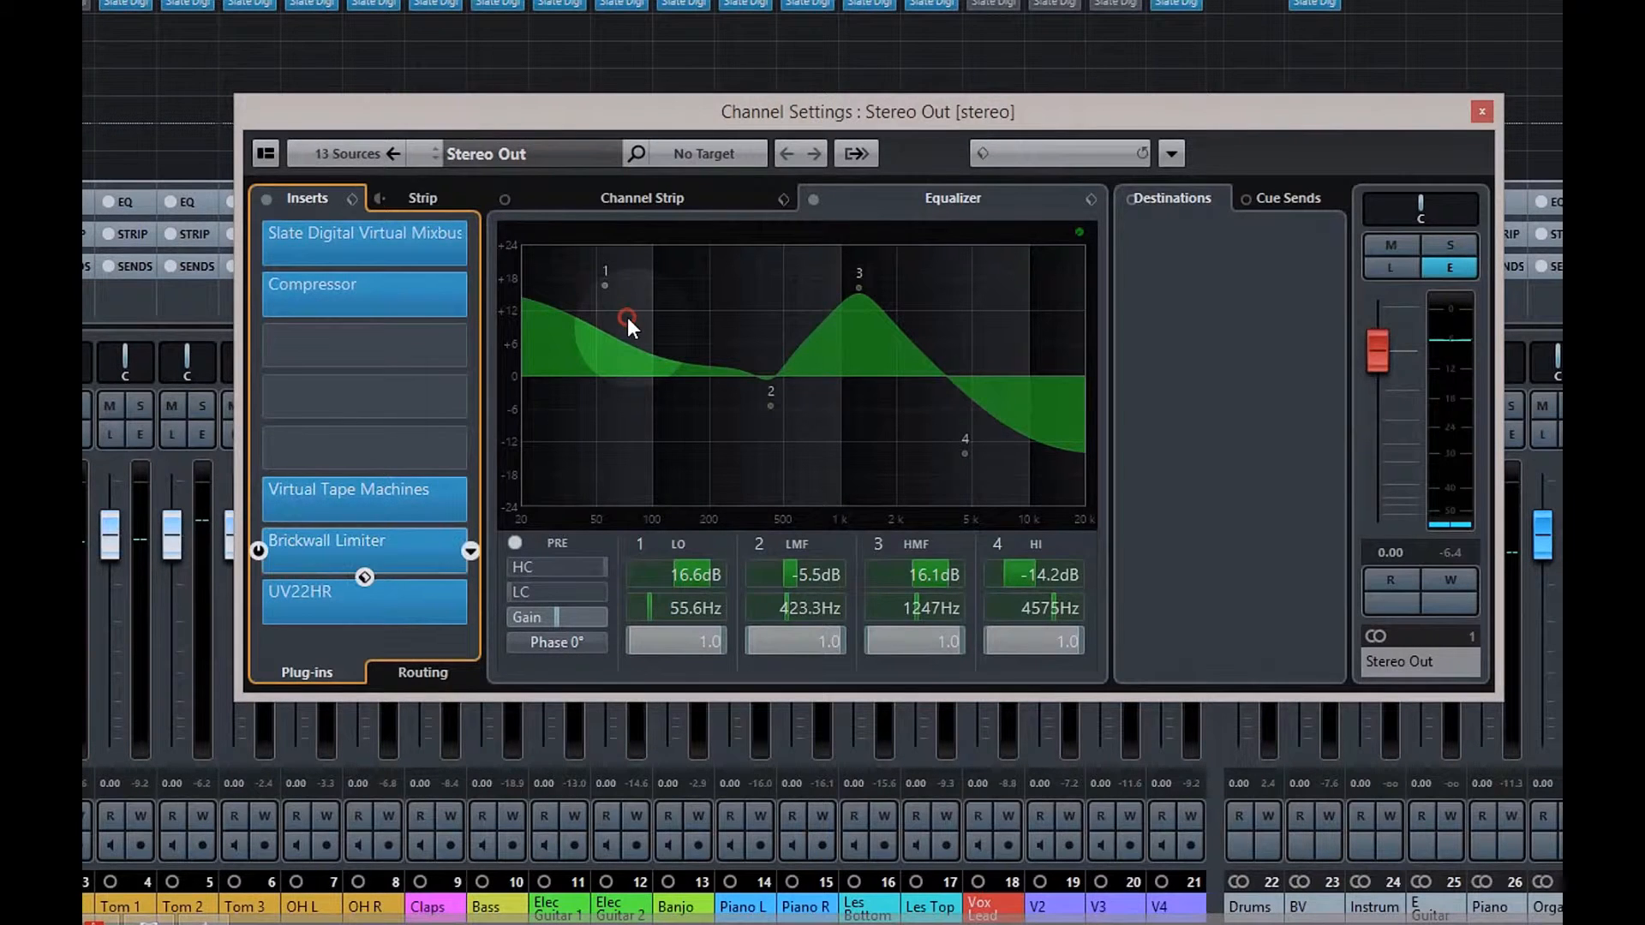
click(386, 555)
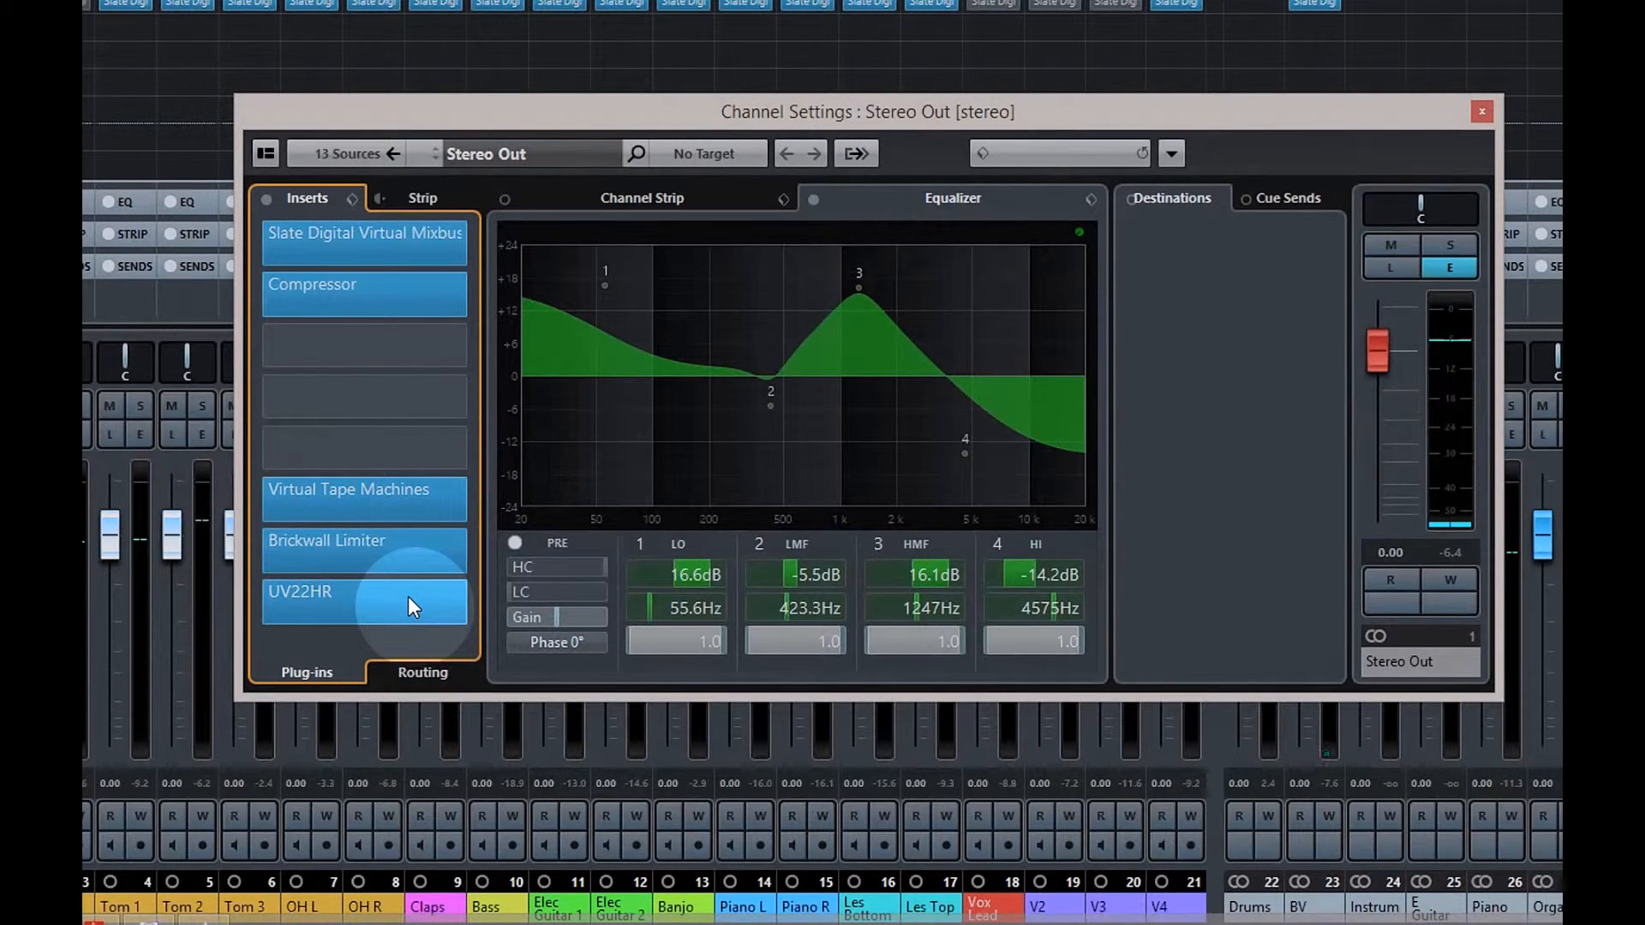
Close the Stereo Out settings and the MixConsole (F3), then stop playback
click(1482, 112)
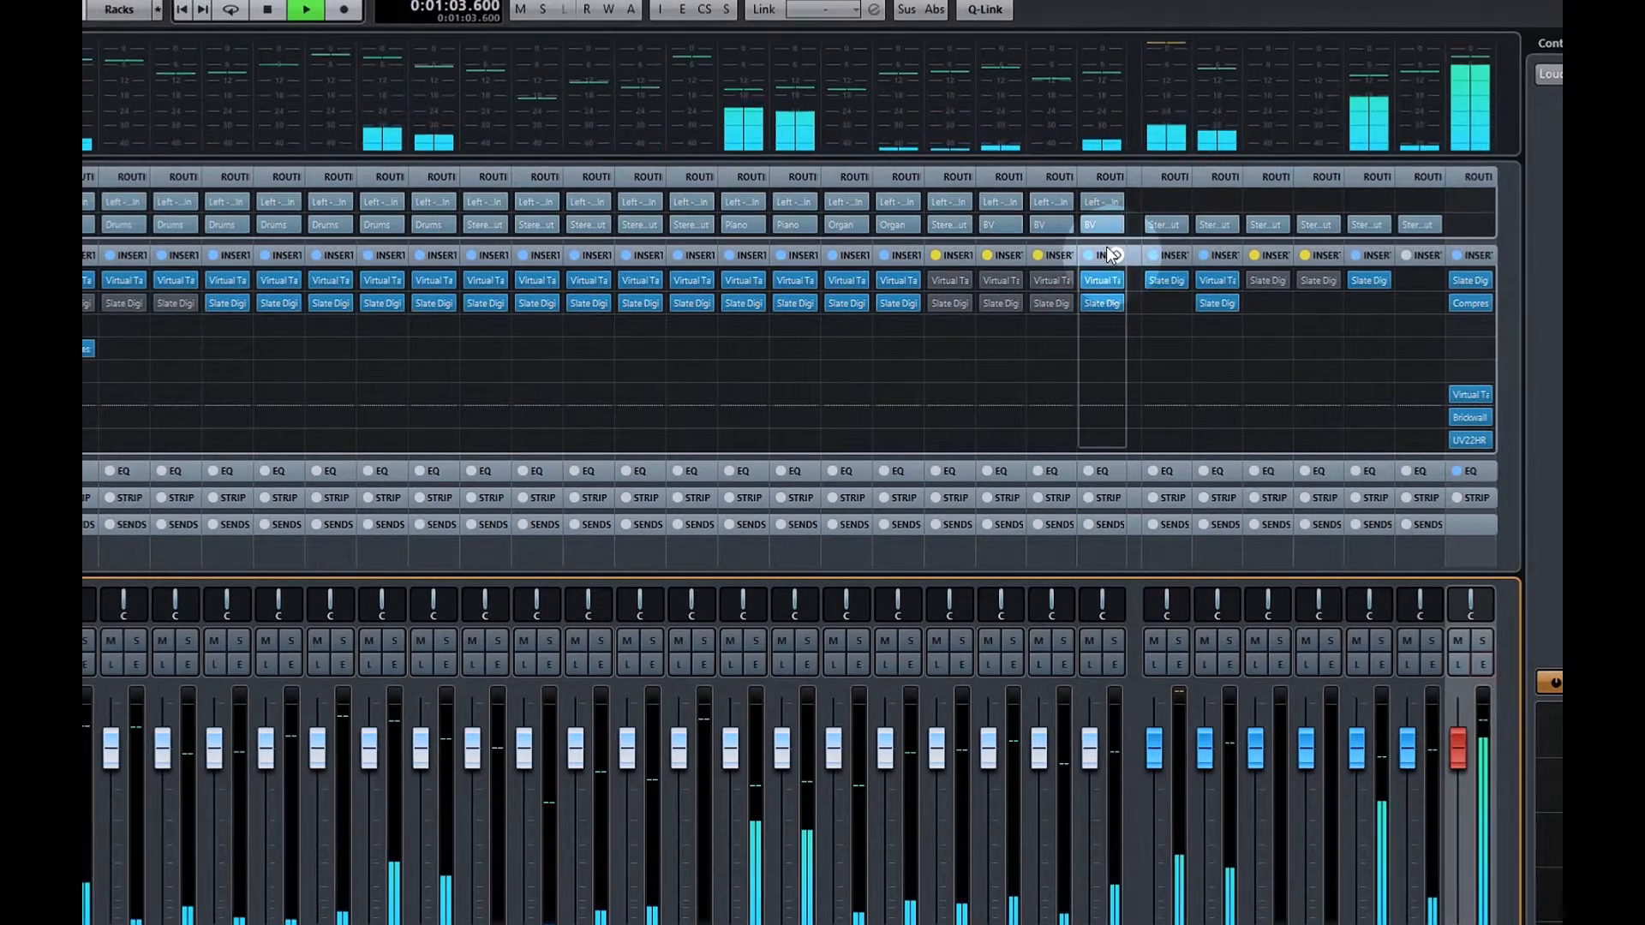
key(F3)
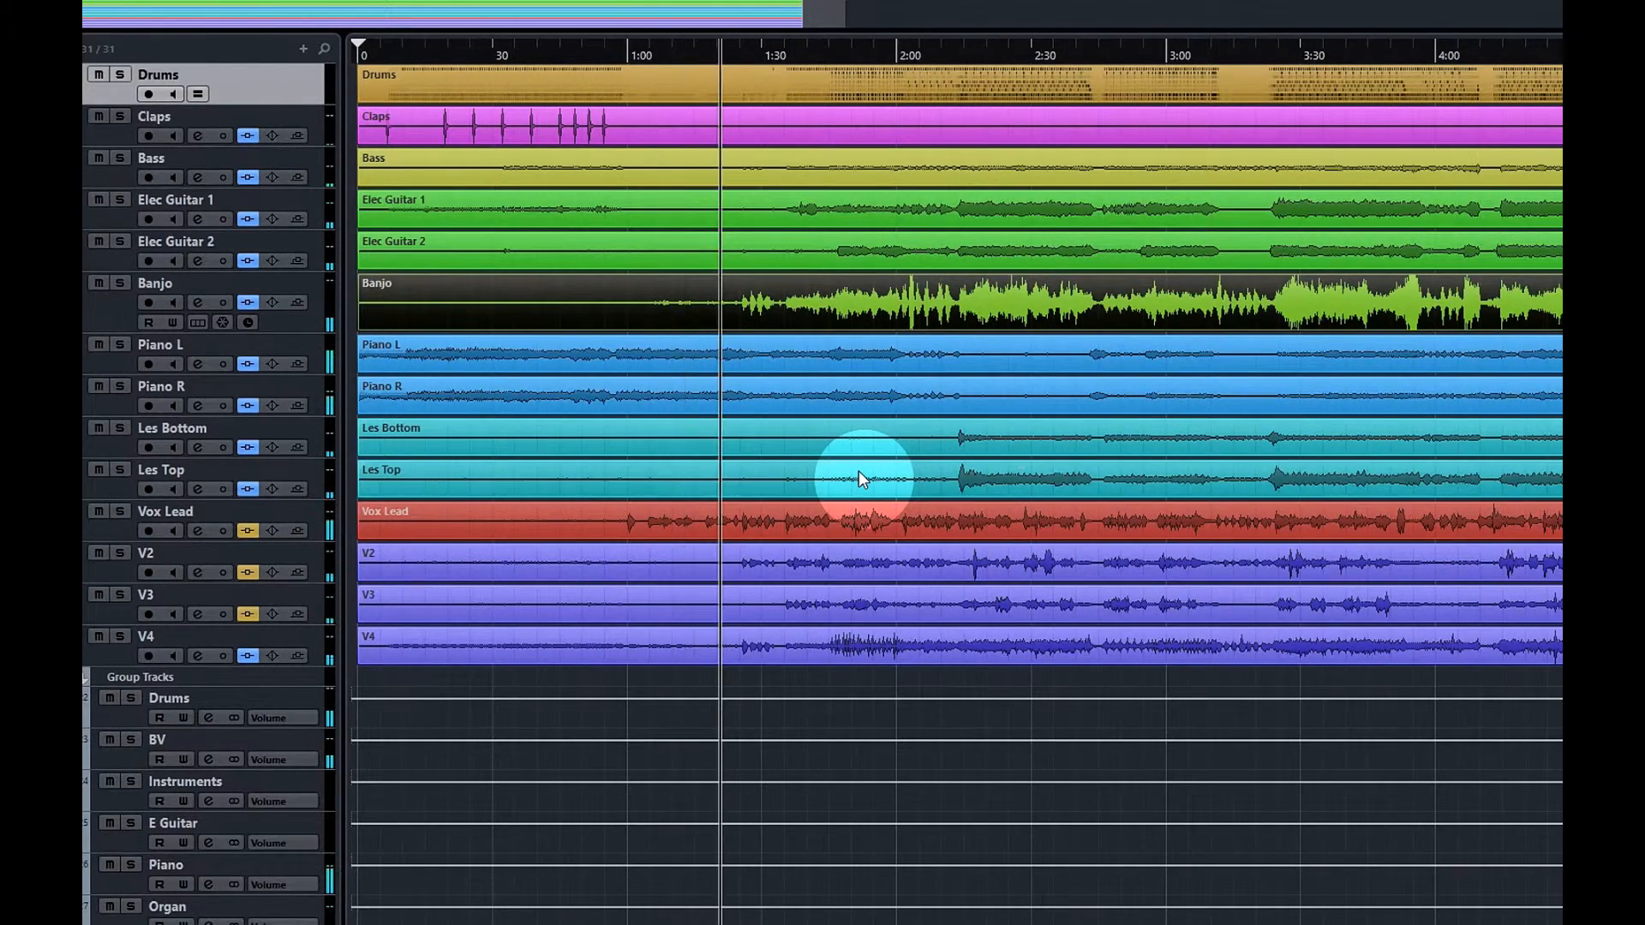
key(space)
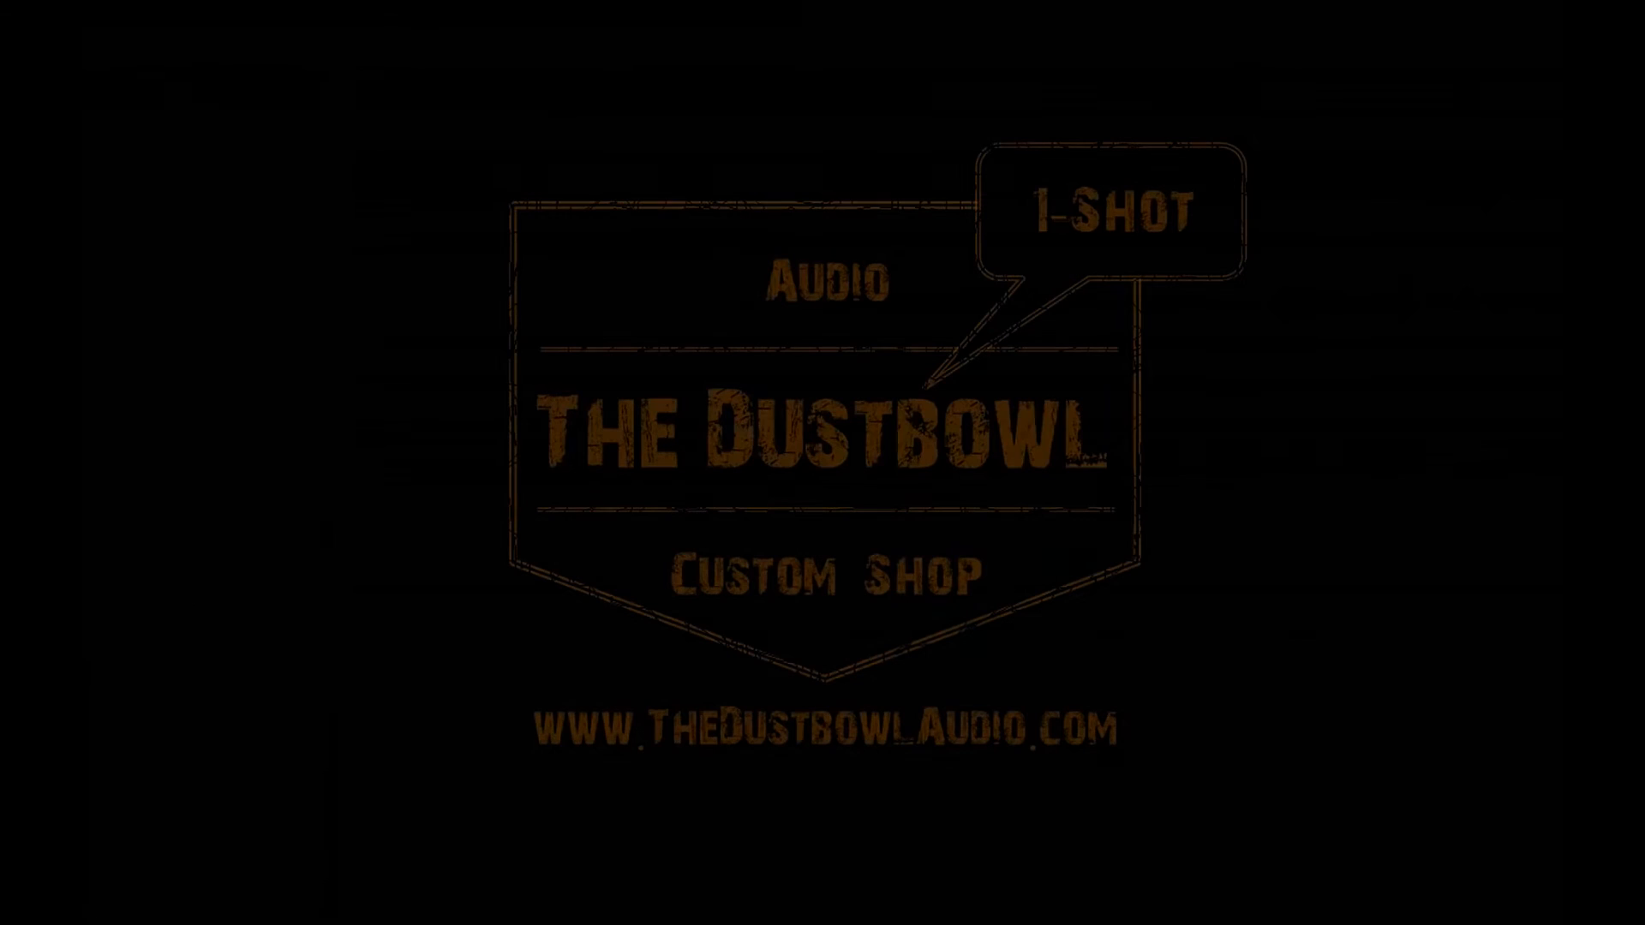